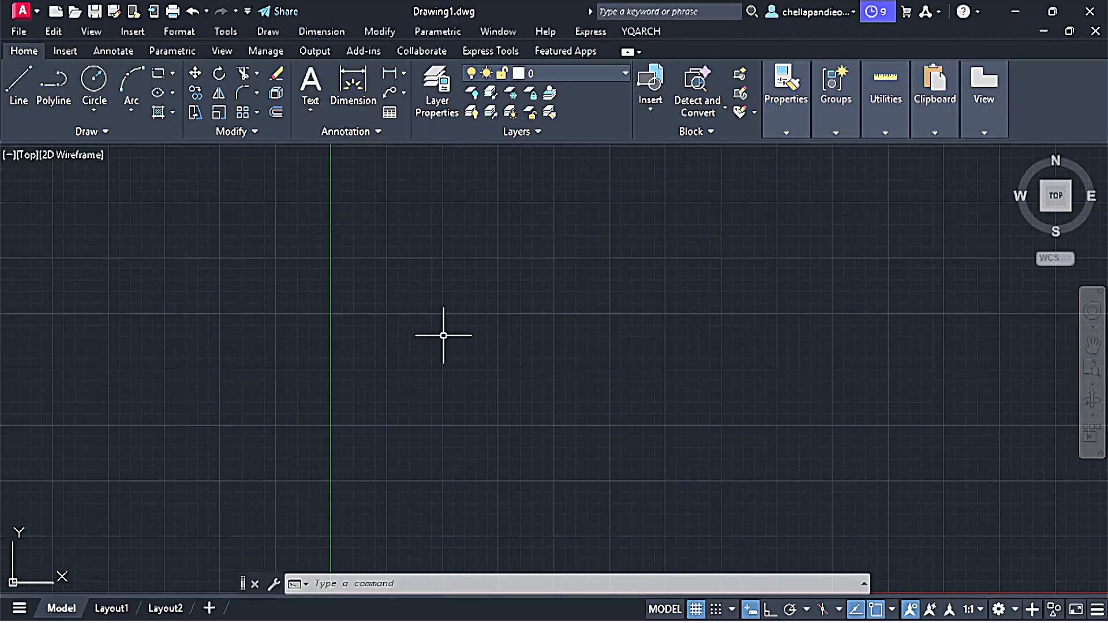
# Step: Draw a single nearly horizontal line about 330 units long, starting from the vertical axis
pyautogui.click(19, 81)
pyautogui.click(330, 281)
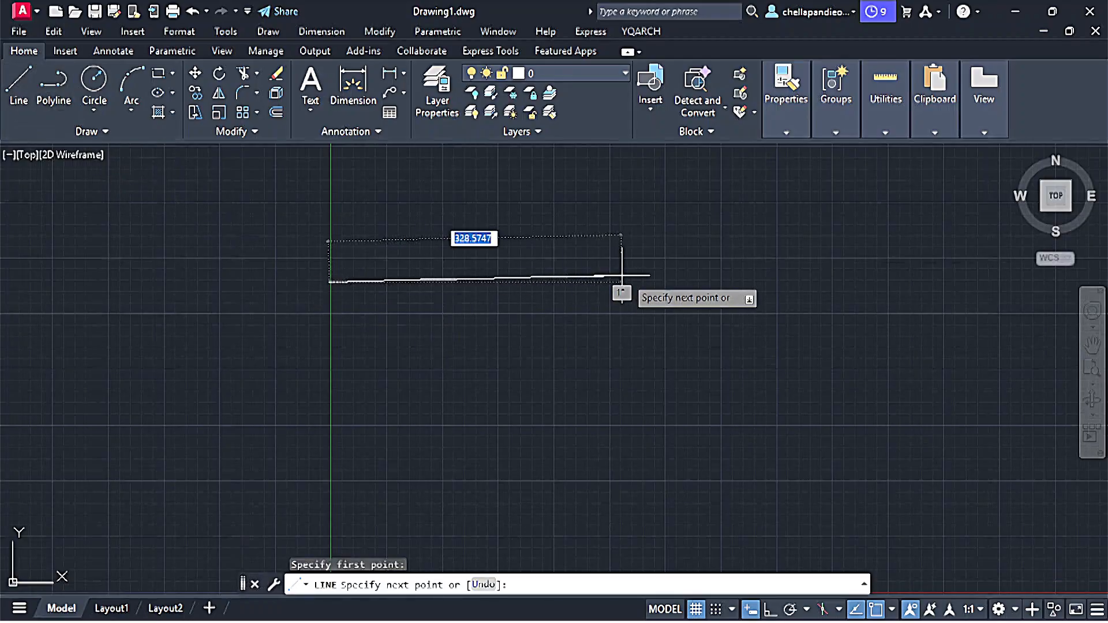
pyautogui.click(625, 277)
pyautogui.rightClick(625, 278)
pyautogui.click(648, 289)
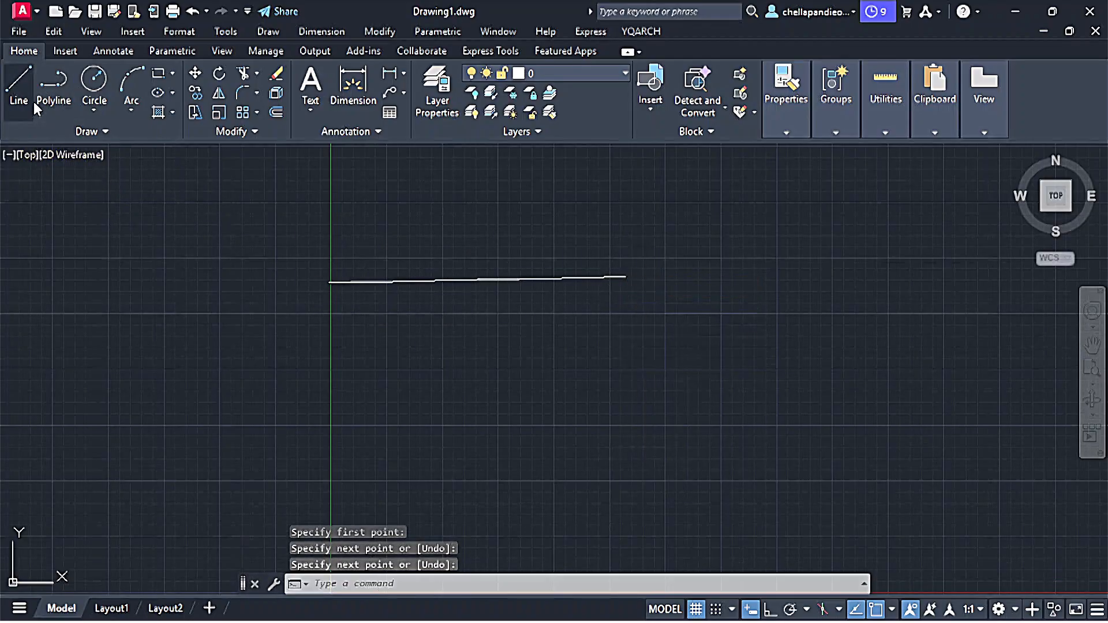
# Step: Draw a two-segment polyline below the line, running horizontally to the right and then straight down
pyautogui.click(53, 93)
pyautogui.click(350, 346)
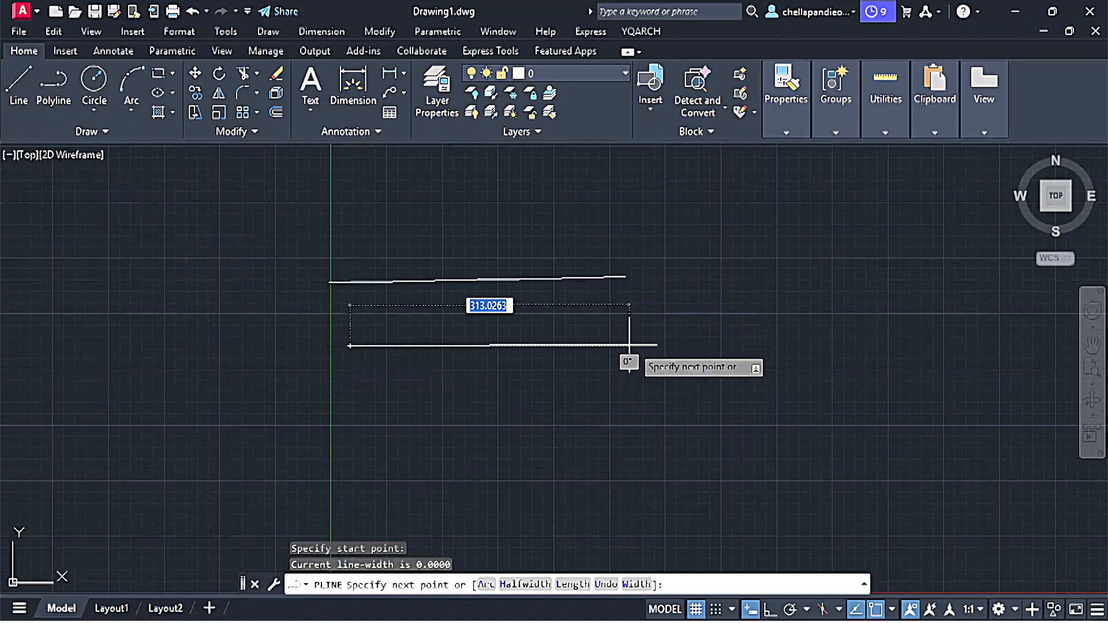
pyautogui.click(639, 346)
pyautogui.click(640, 481)
pyautogui.rightClick(639, 482)
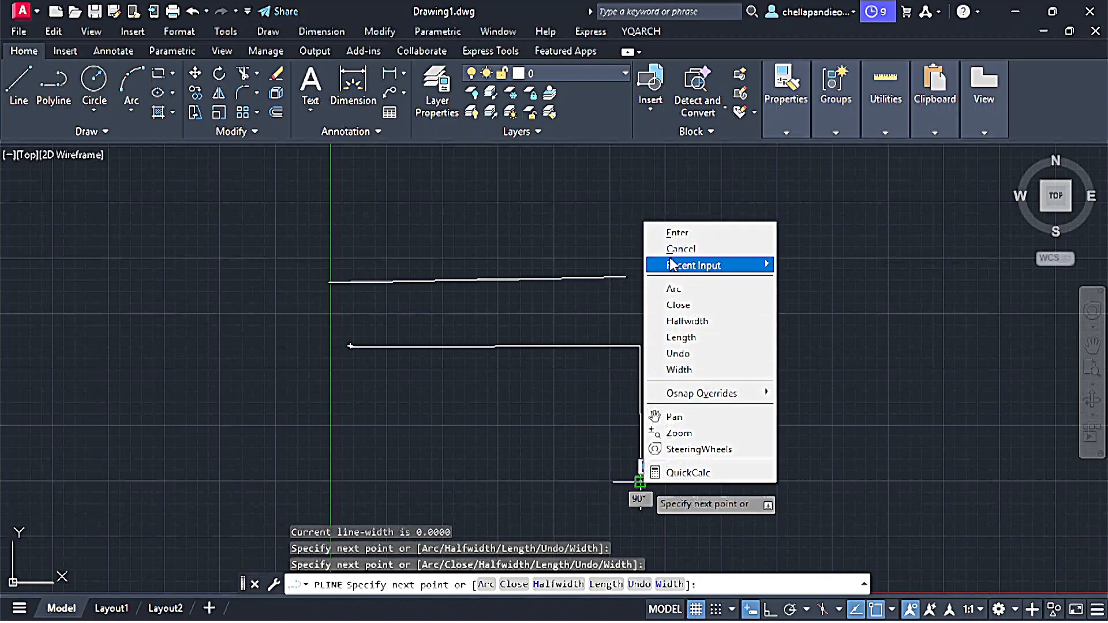
pyautogui.click(676, 233)
# Step: Select the line and the polyline together and delete them
pyautogui.click(713, 431)
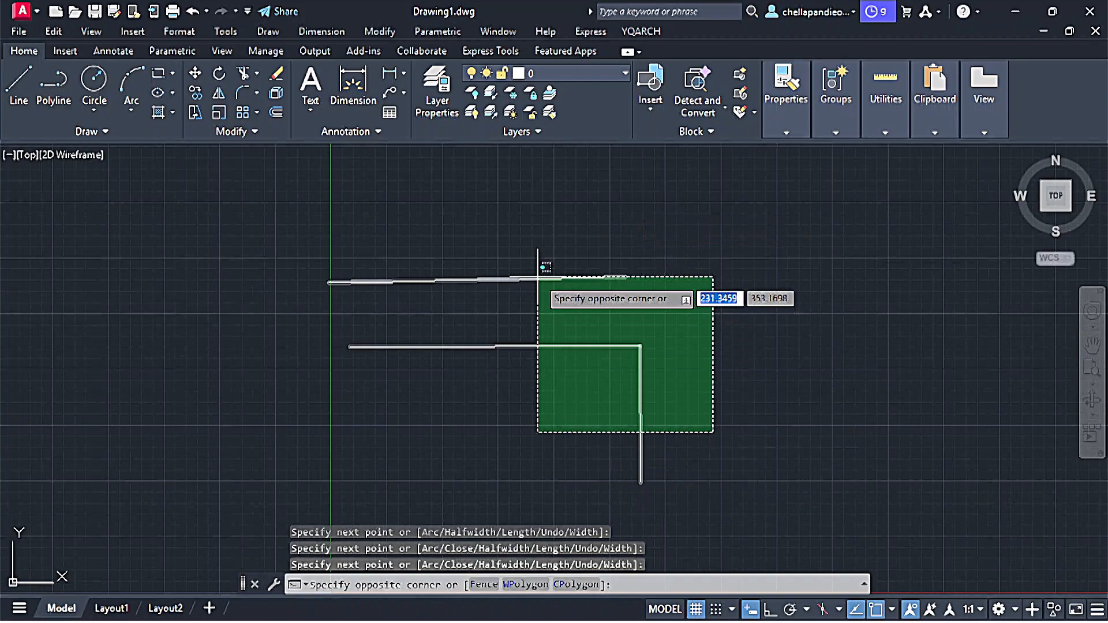
pyautogui.click(537, 277)
pyautogui.press('Delete')
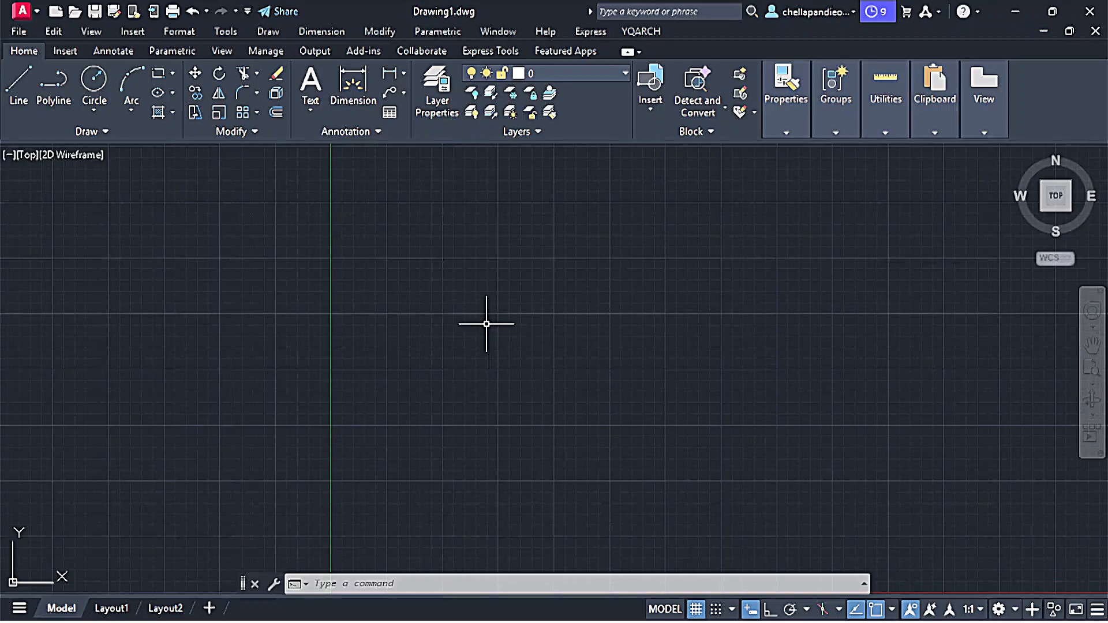
# Step: Begin a multiline with the current settings and turn on Ortho mode to keep it horizontal
pyautogui.write('ML')
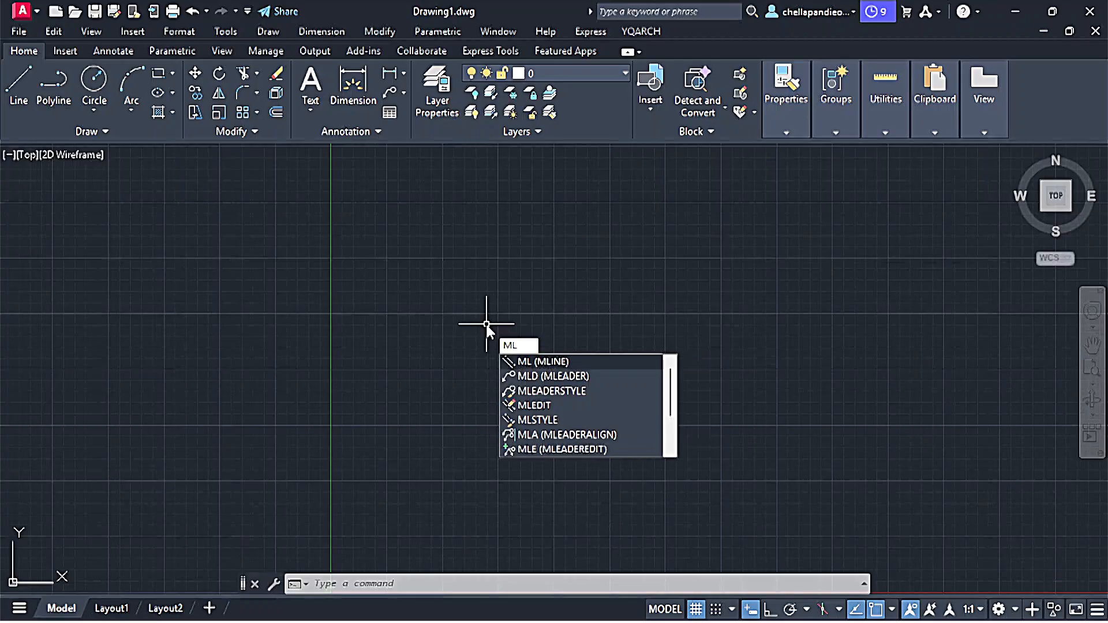
pyautogui.press('Return')
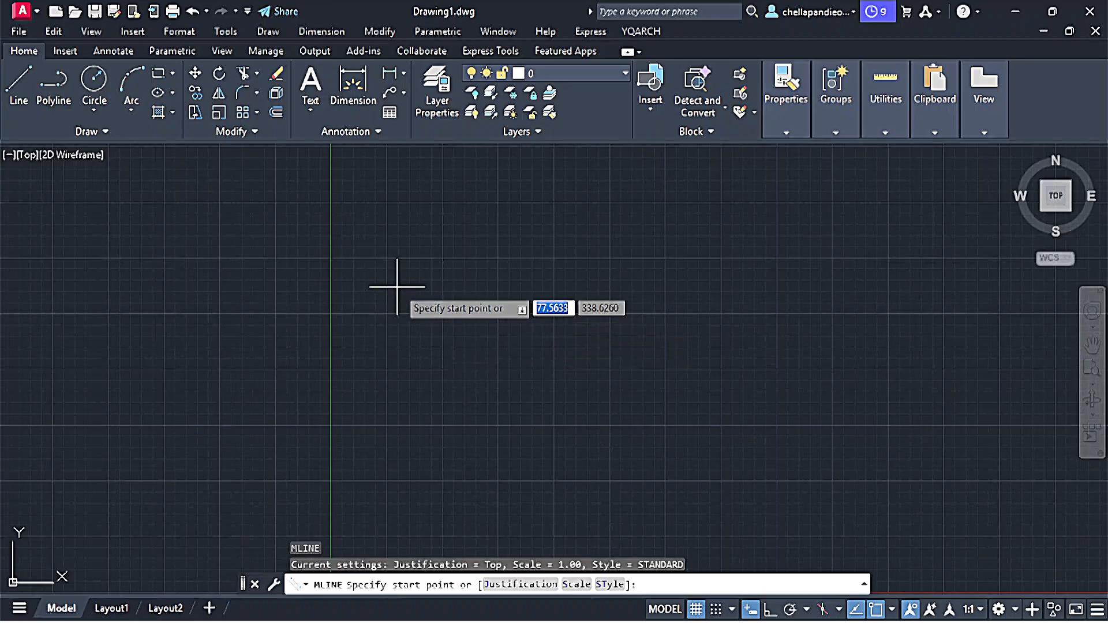
pyautogui.click(358, 286)
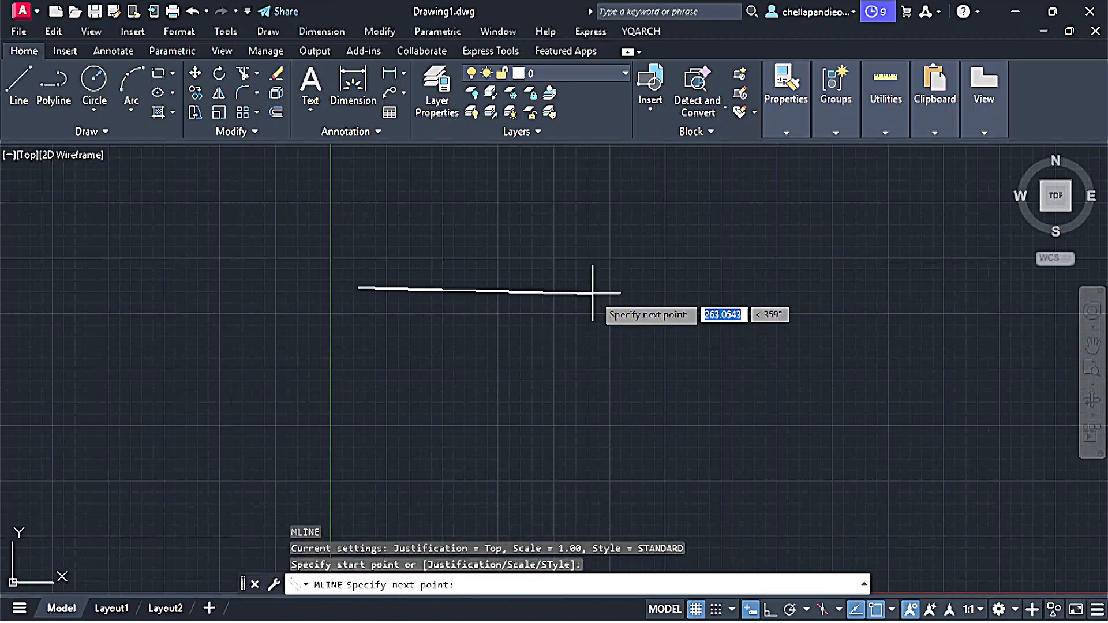
pyautogui.press('F8')
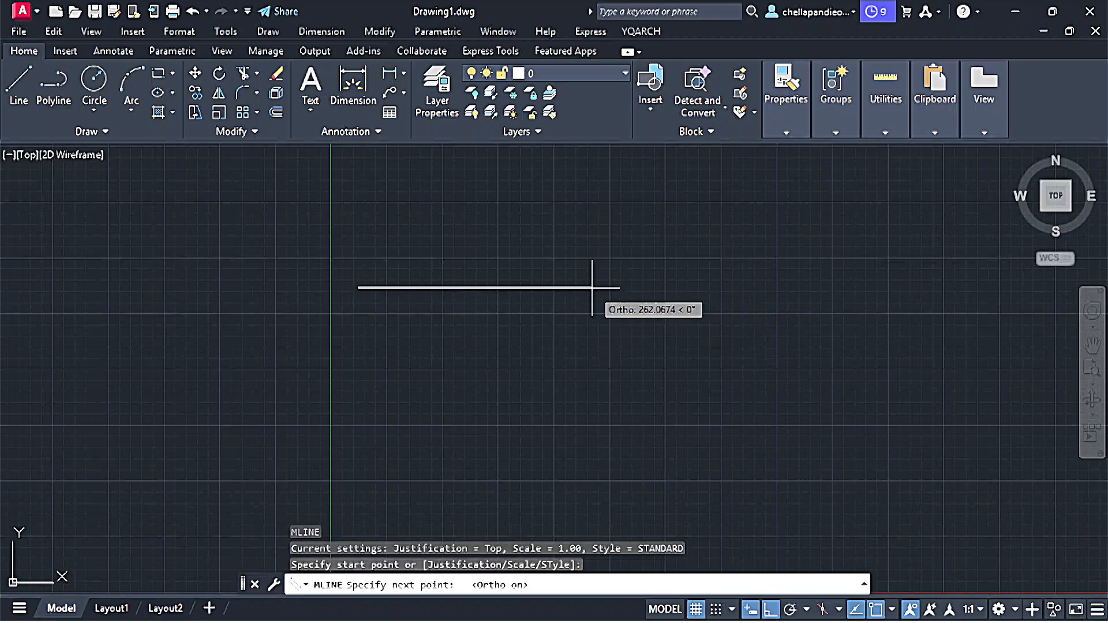
# Step: Examine the spacing between the multiline's two parallel lines up close and cancel the unfinished multiline
pyautogui.scroll(6, 592, 290)
pyautogui.scroll(8, 592, 288)
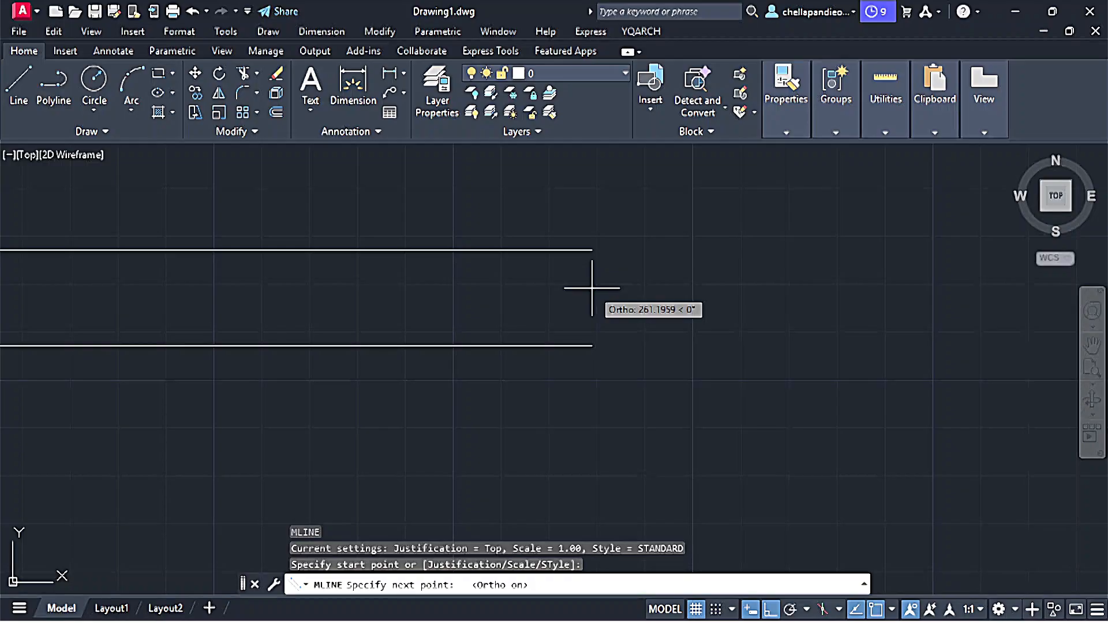
pyautogui.scroll(-15, 591, 288)
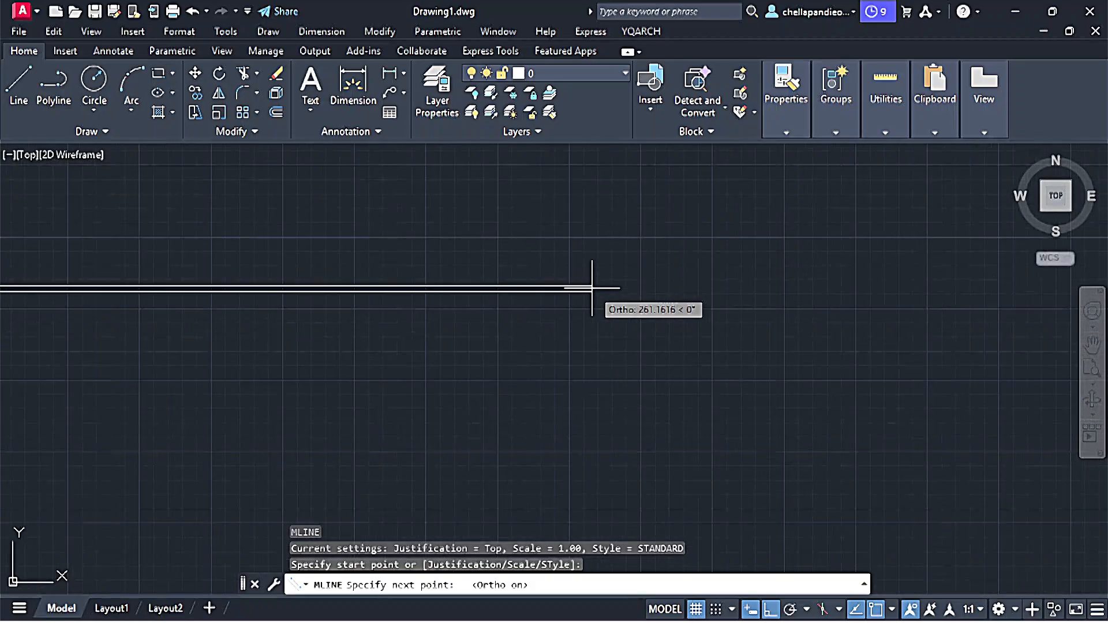
pyautogui.scroll(-5, 592, 288)
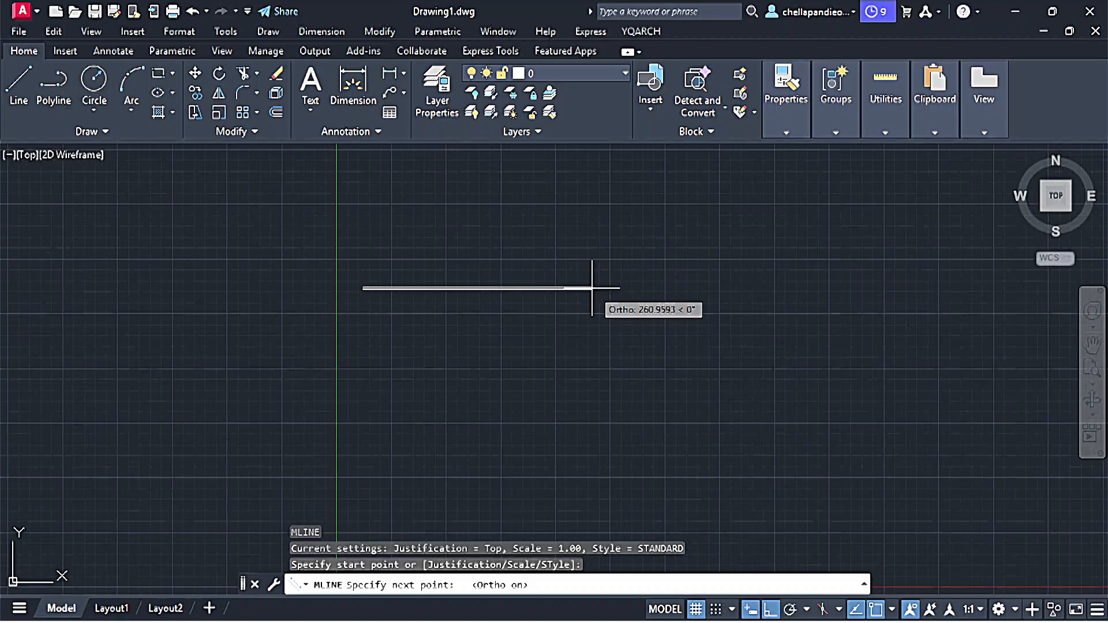
pyautogui.scroll(2, 591, 288)
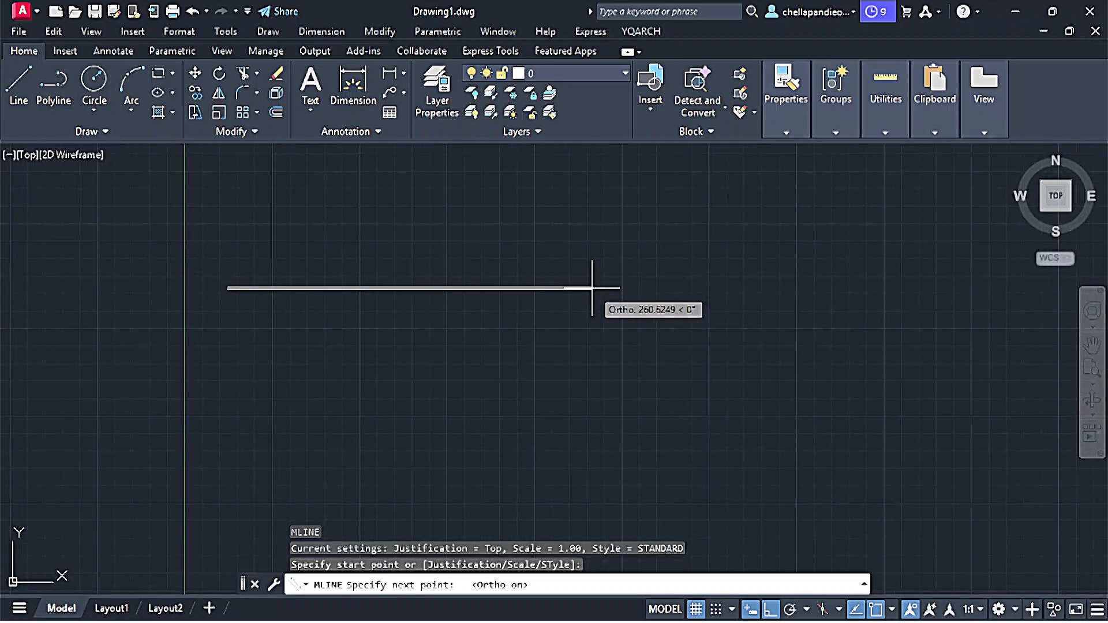
pyautogui.press('Escape')
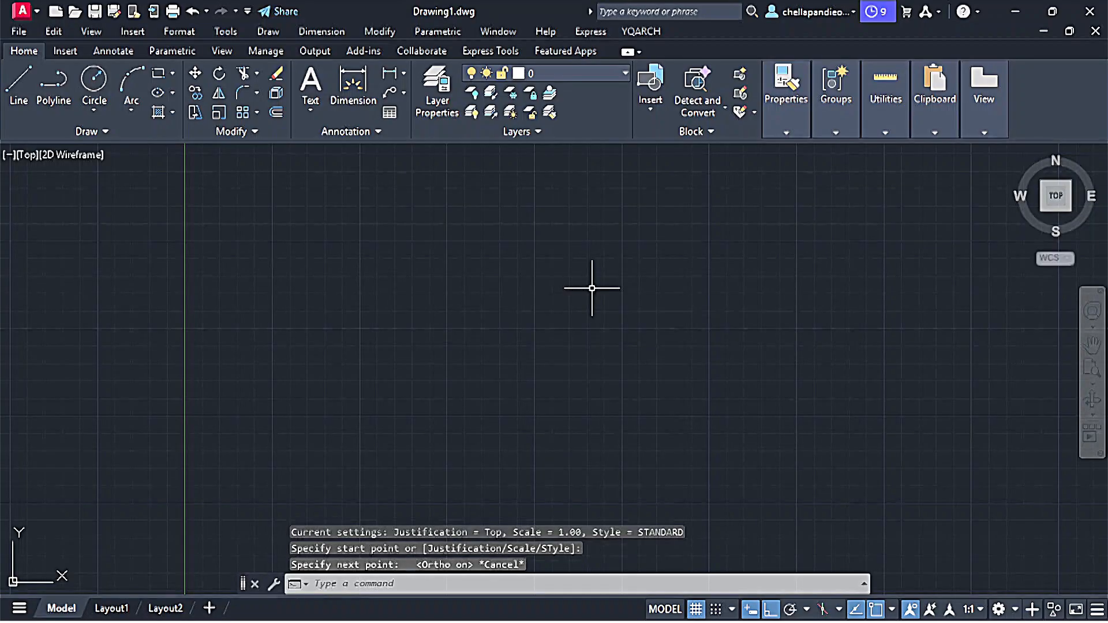
# Step: Restart the multiline command and set the multiline scale to 25
pyautogui.write('ml')
pyautogui.press('Return')
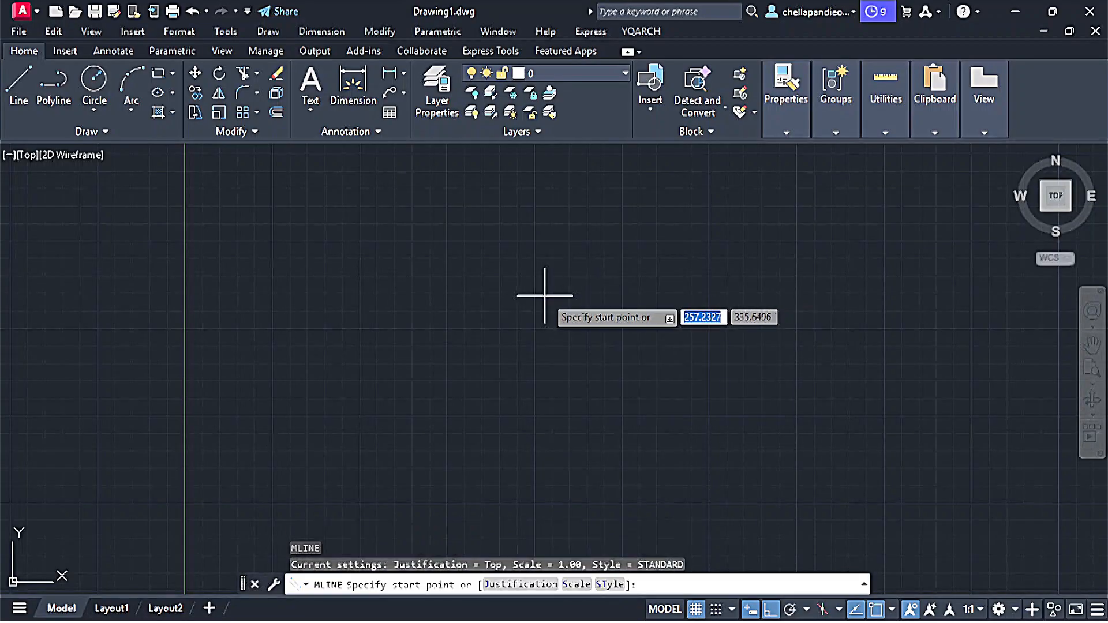
pyautogui.click(570, 584)
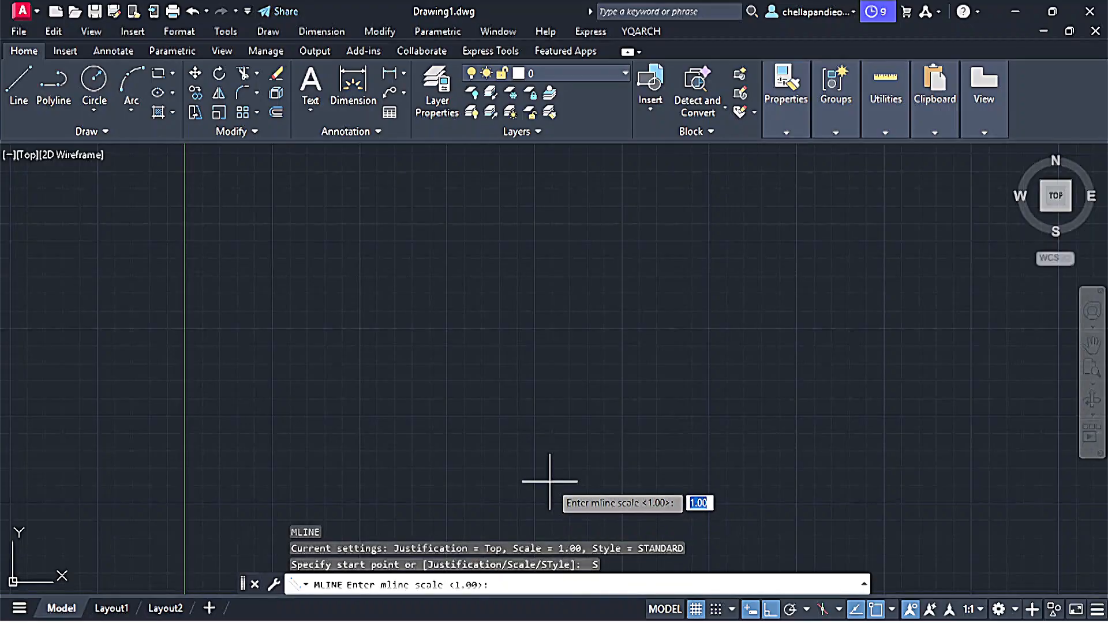
pyautogui.write('25')
pyautogui.press('Return')
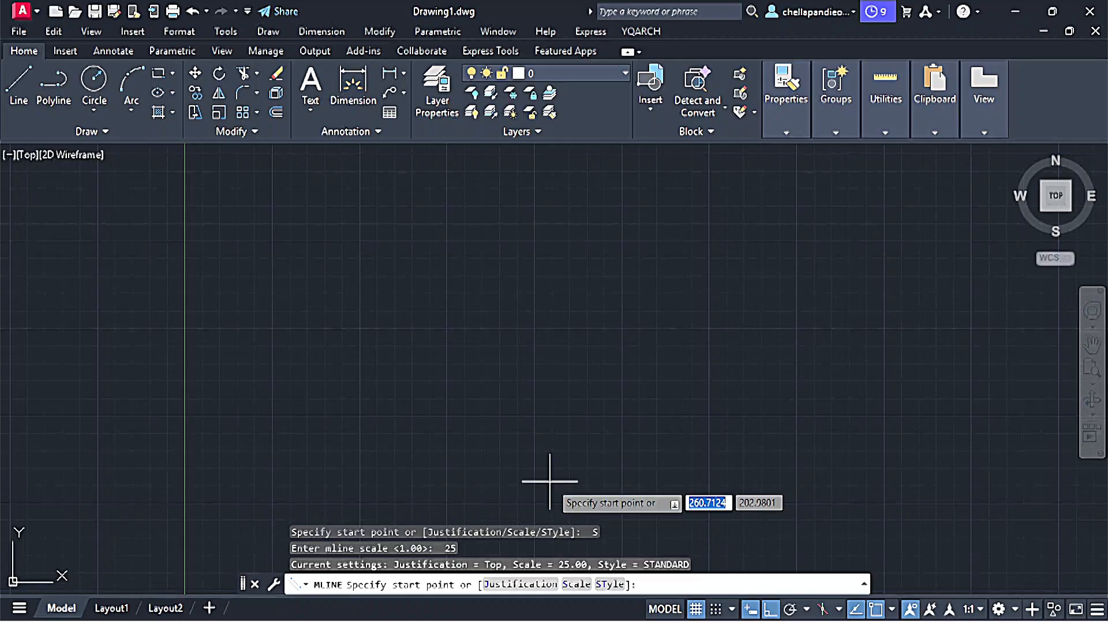
# Step: Draw a square multiline from four 100-unit segments running right, down, left and up
pyautogui.click(332, 272)
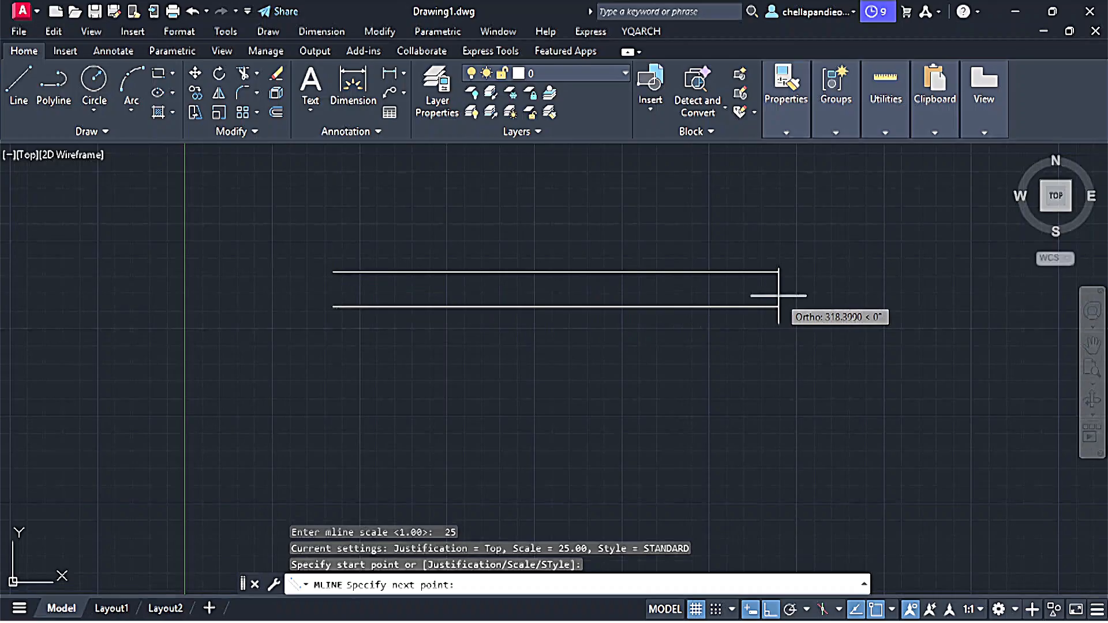
pyautogui.write('100')
pyautogui.press('Return')
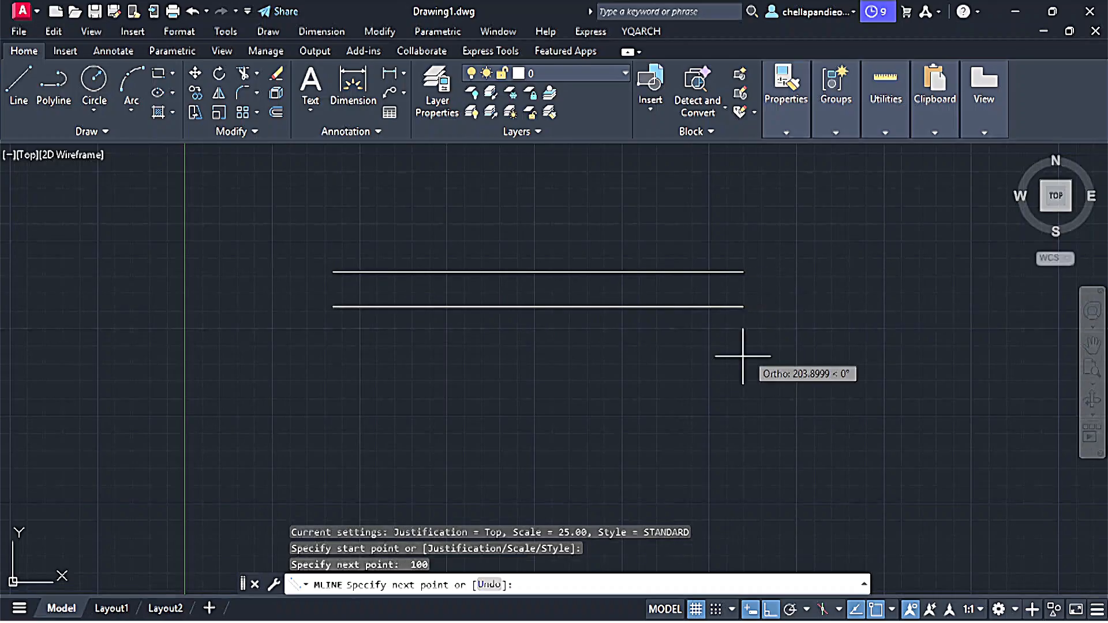
pyautogui.moveTo(510, 431); pyautogui.dragTo(550, 378, button='middle')
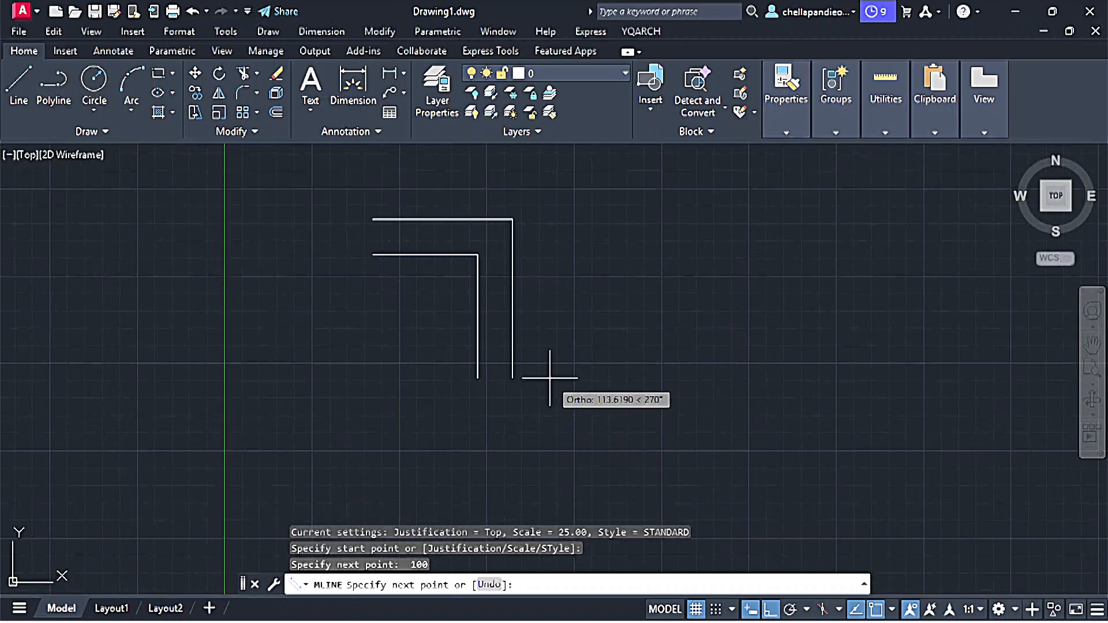
pyautogui.write('100')
pyautogui.press('Return')
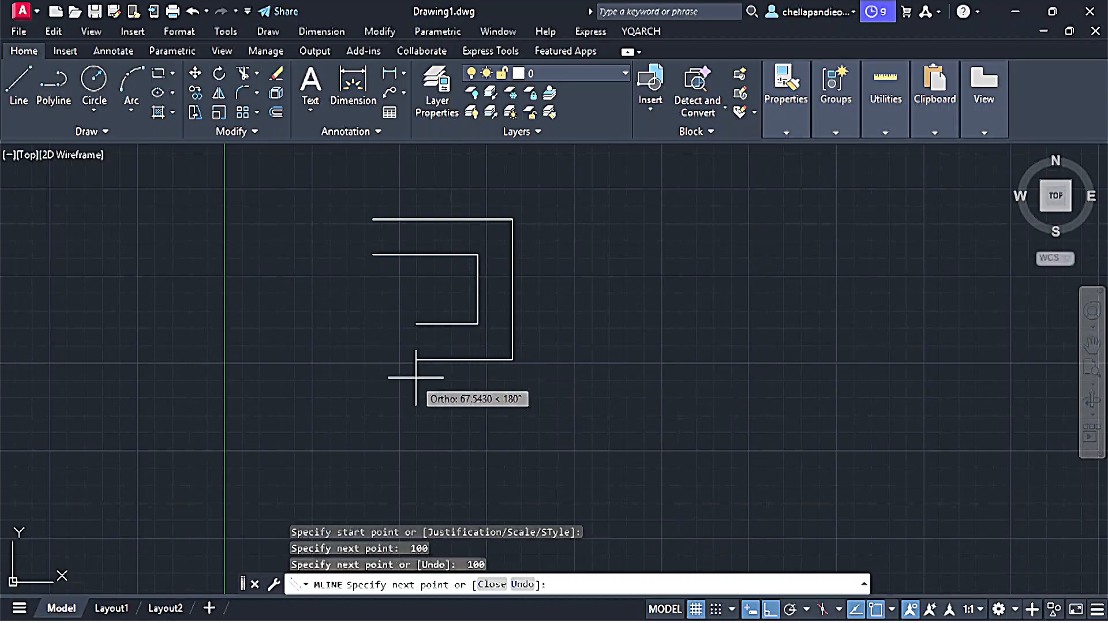
pyautogui.write('100')
pyautogui.press('Return')
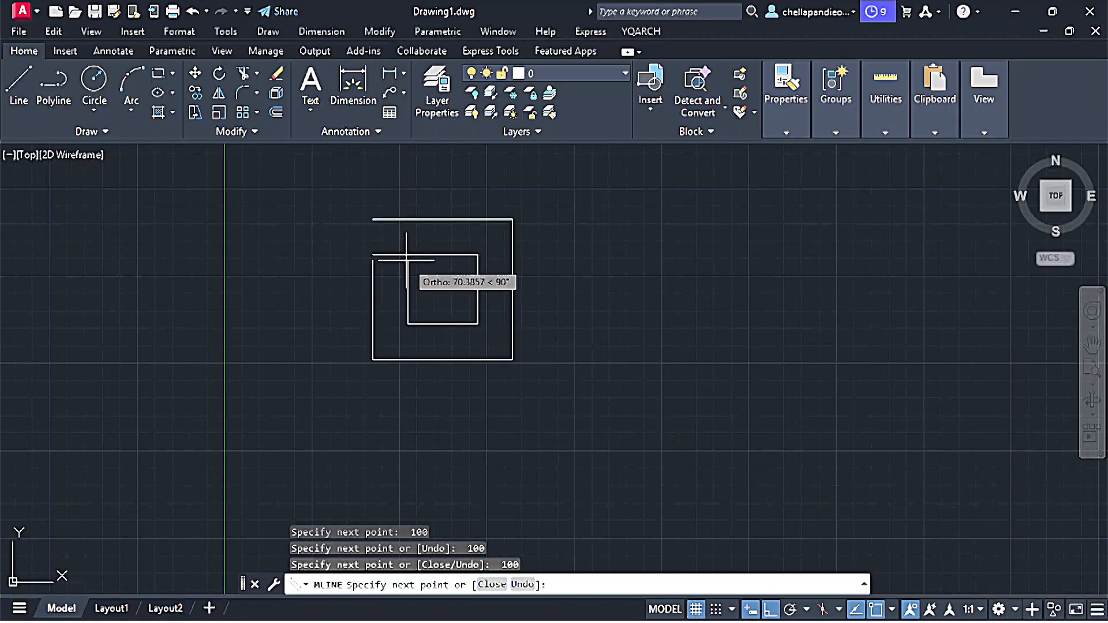
pyautogui.write('100')
pyautogui.press('Return')
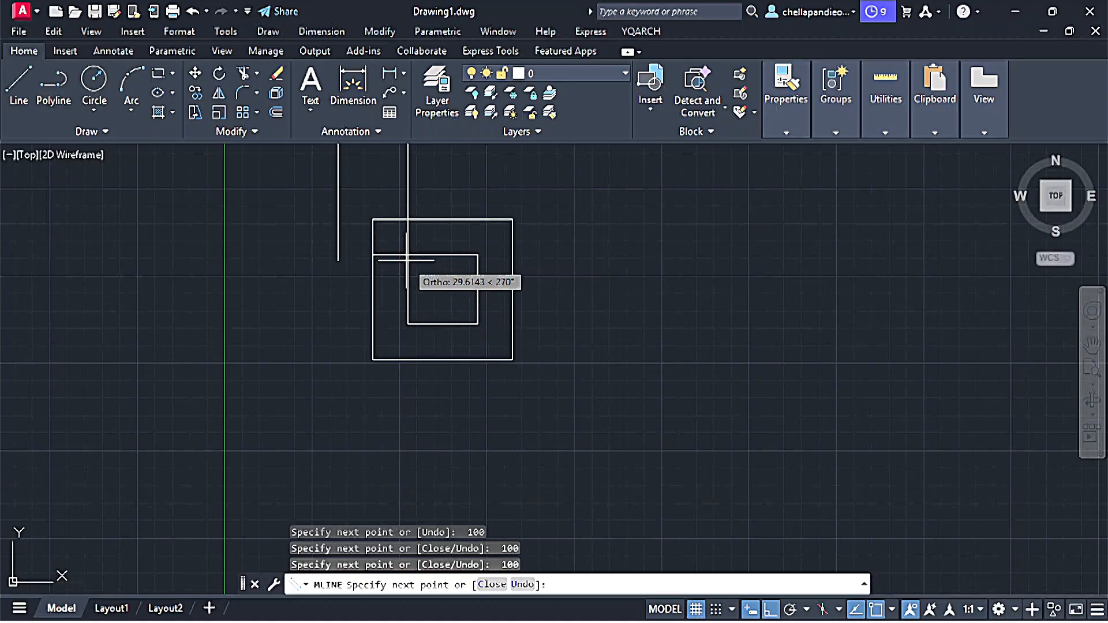
pyautogui.rightClick(333, 235)
pyautogui.click(349, 241)
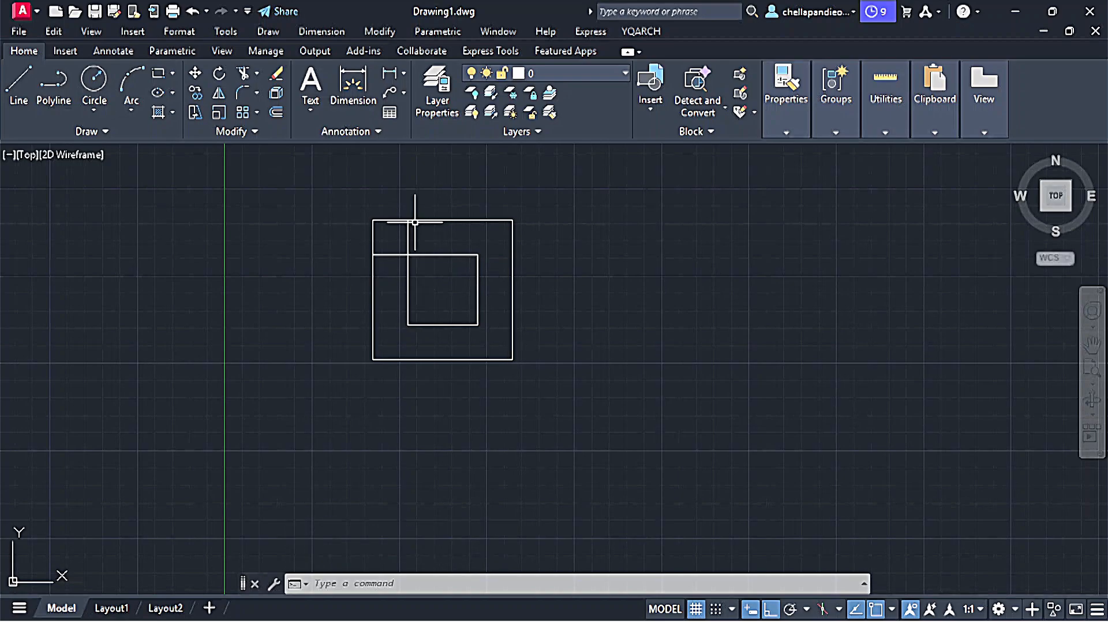
# Step: Draw a 100 by 100 unit square with the Line command to the right of the multiline square
pyautogui.click(19, 82)
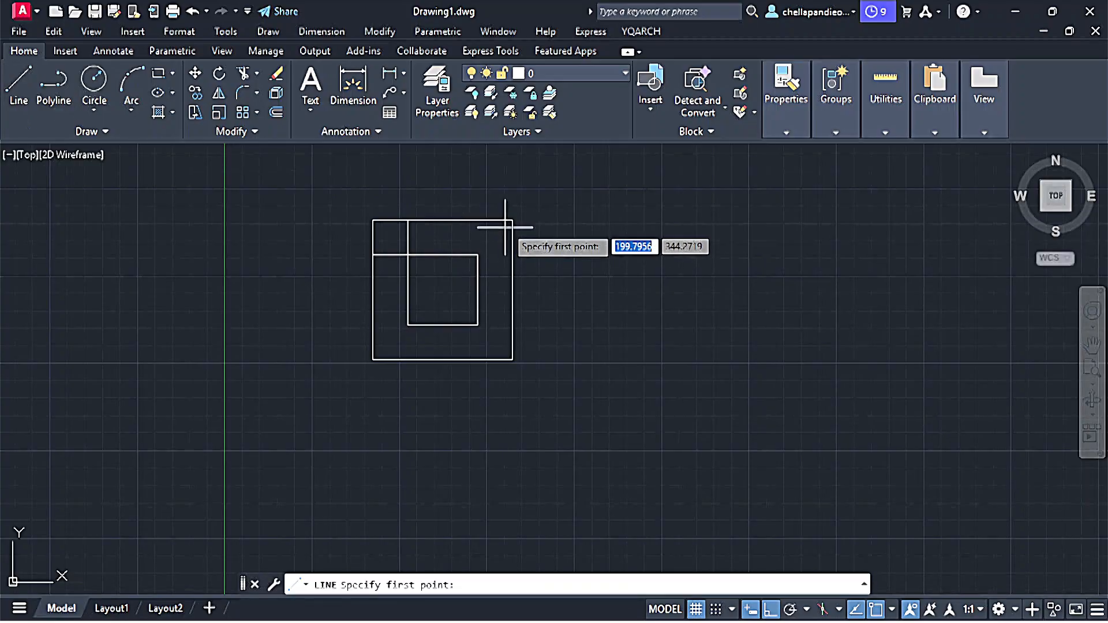
pyautogui.click(597, 219)
pyautogui.write('100')
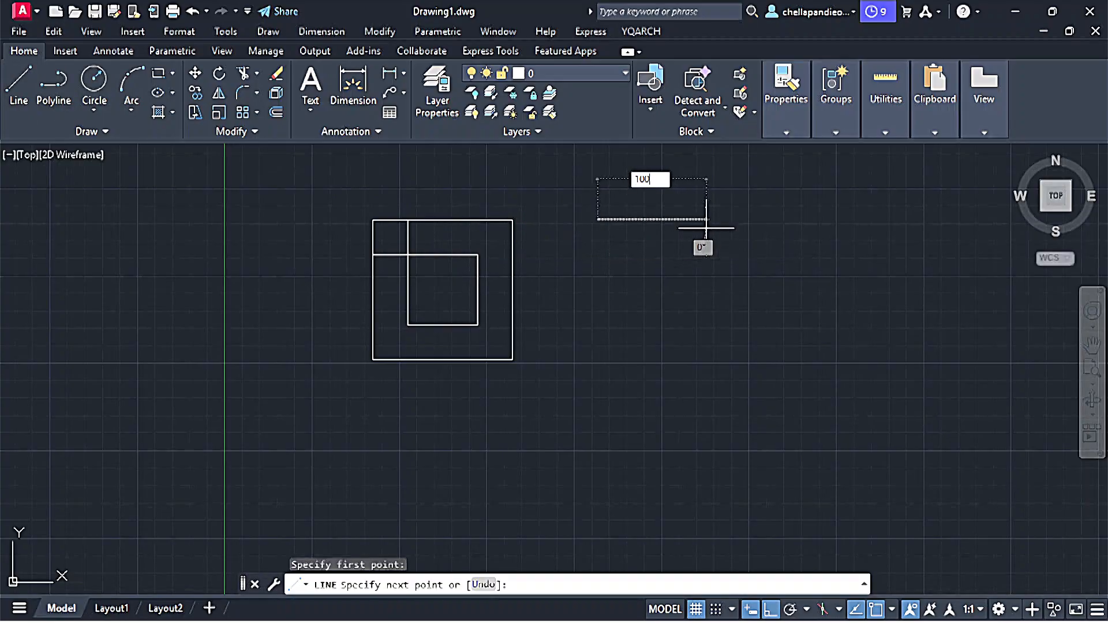
pyautogui.press('Return')
pyautogui.write('100')
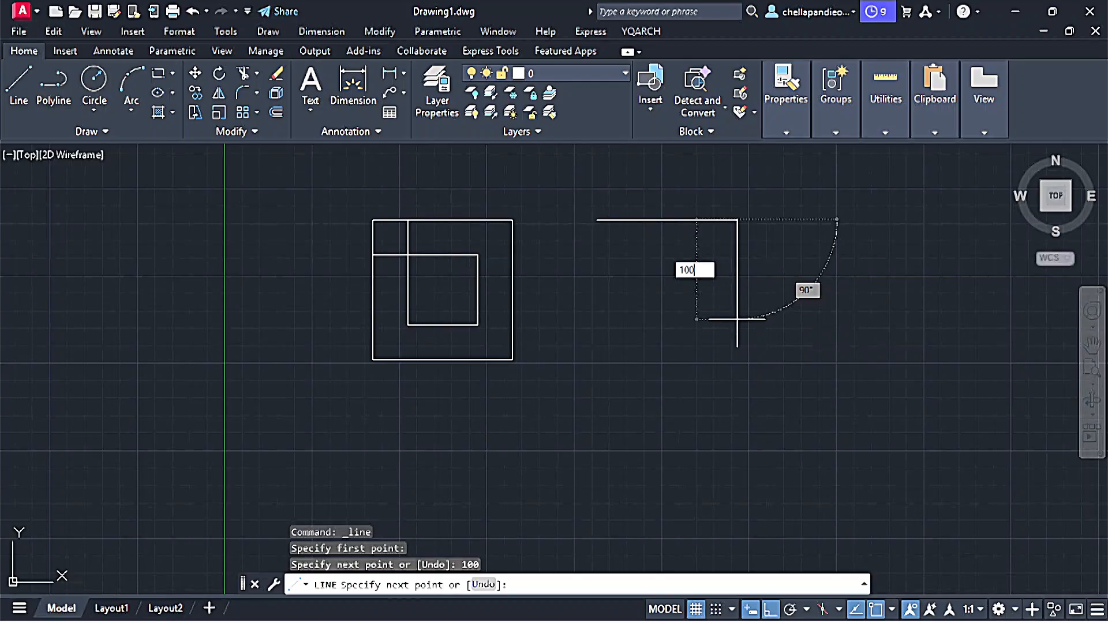
pyautogui.press('Return')
pyautogui.write('100')
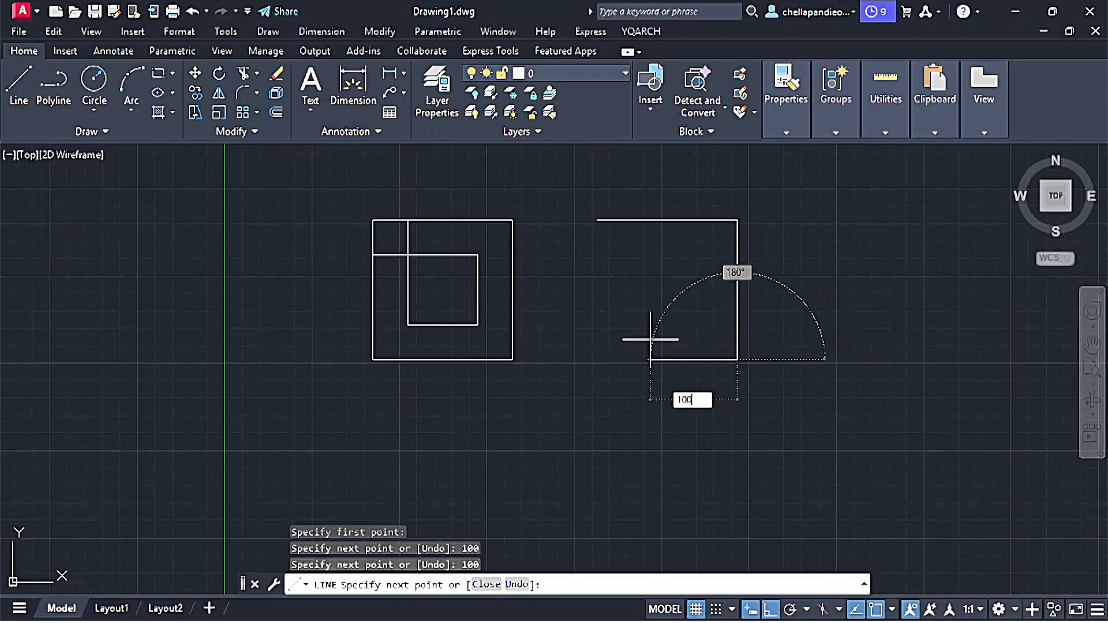
pyautogui.press('Return')
pyautogui.write('100')
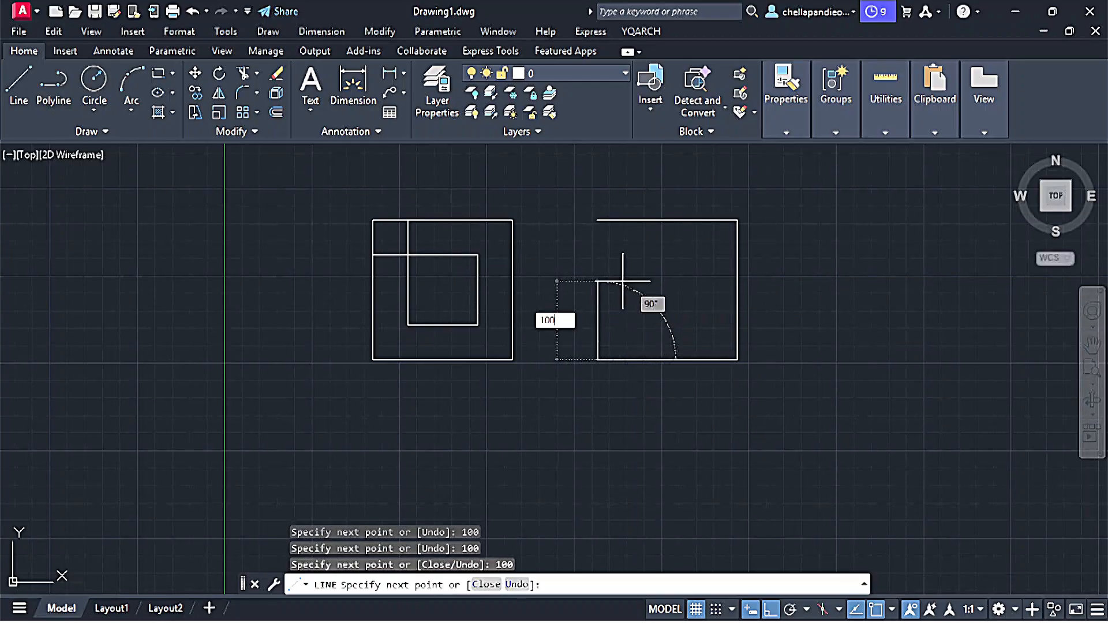
pyautogui.press('Return')
pyautogui.press('Return')
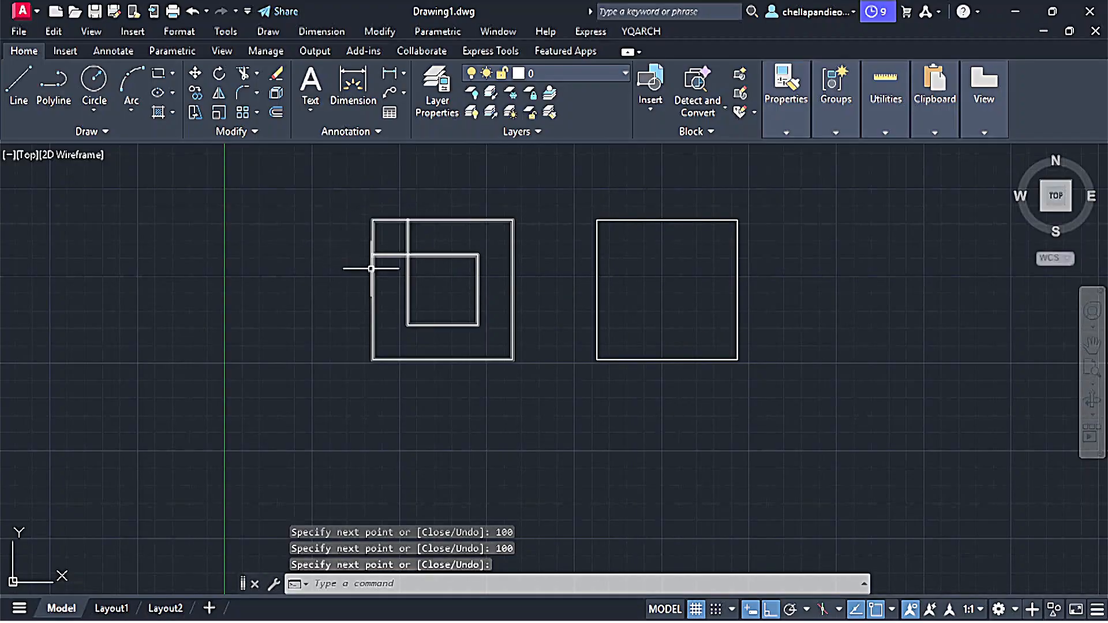
pyautogui.moveTo(371, 269)
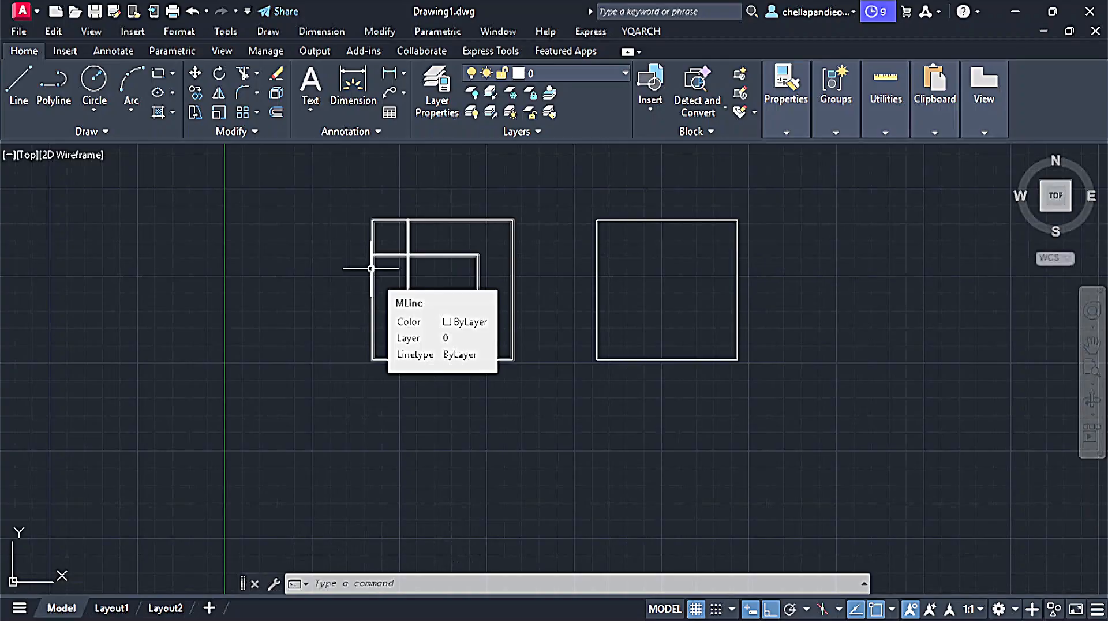
pyautogui.scroll(-3, 459, 305)
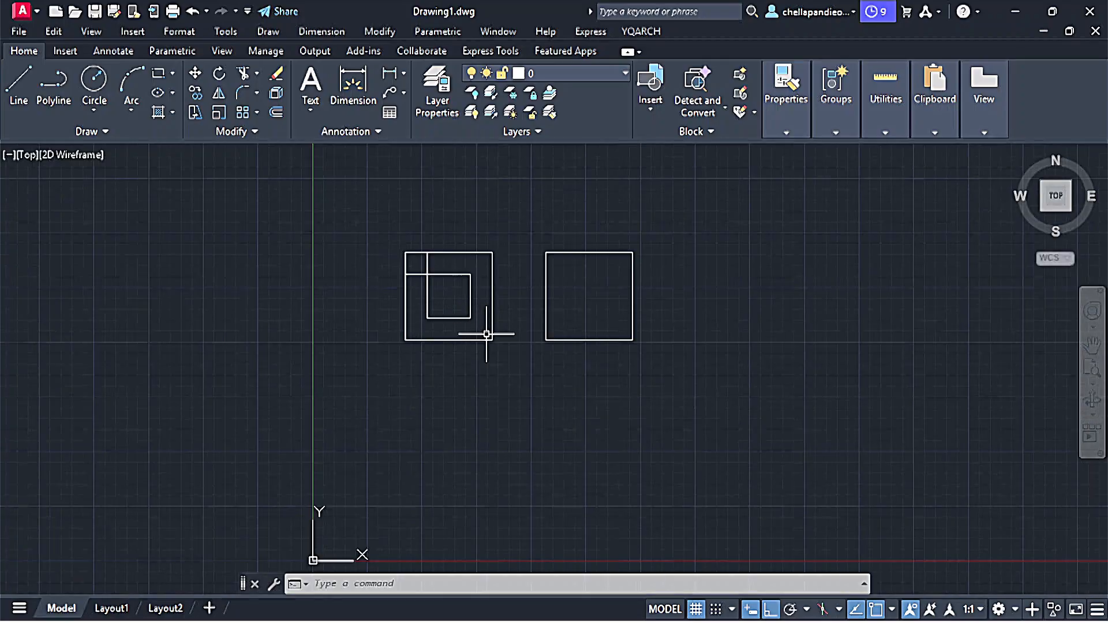
pyautogui.moveTo(540, 413); pyautogui.dragTo(483, 342, button='middle')
pyautogui.write('MI')
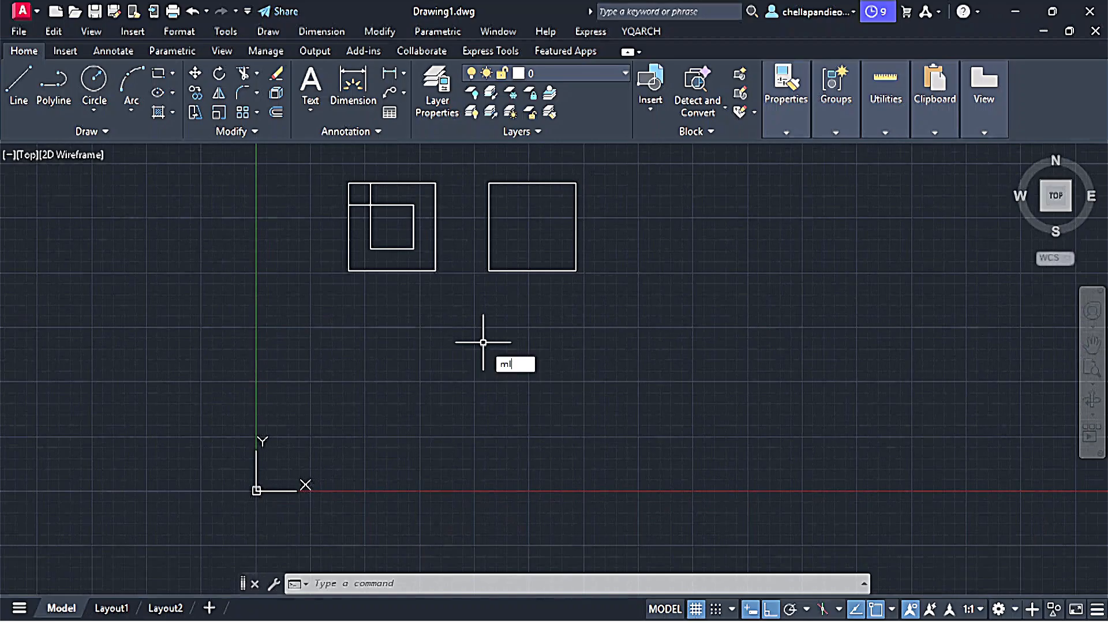
pyautogui.press('Return')
pyautogui.click(378, 322)
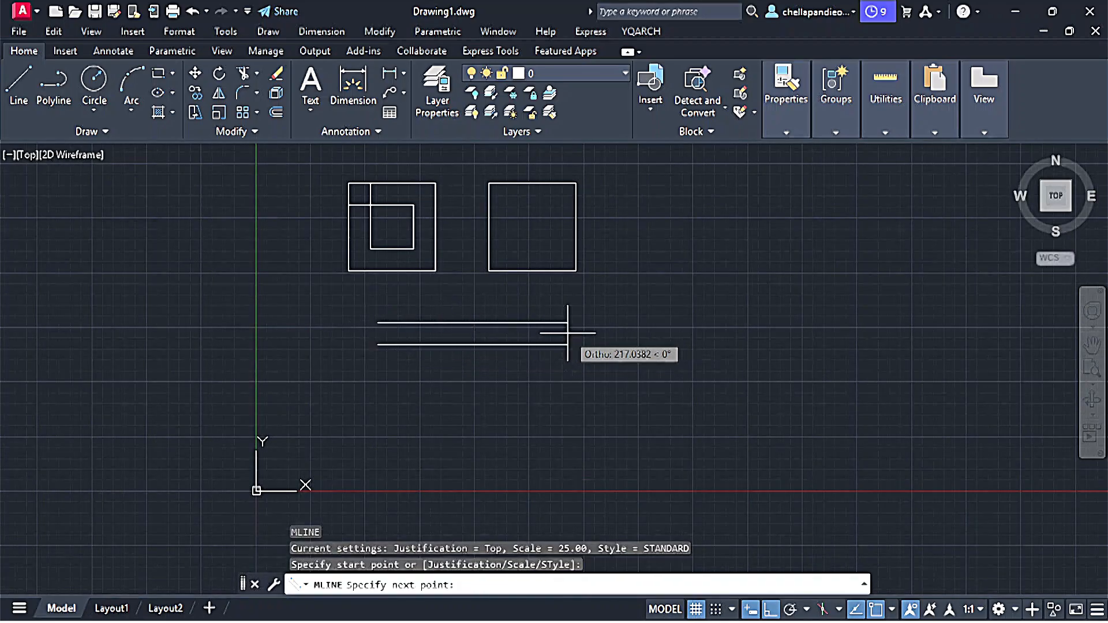
pyautogui.press('Escape')
# Step: Restart the multiline command and set the multiline scale to 10
pyautogui.press('Return')
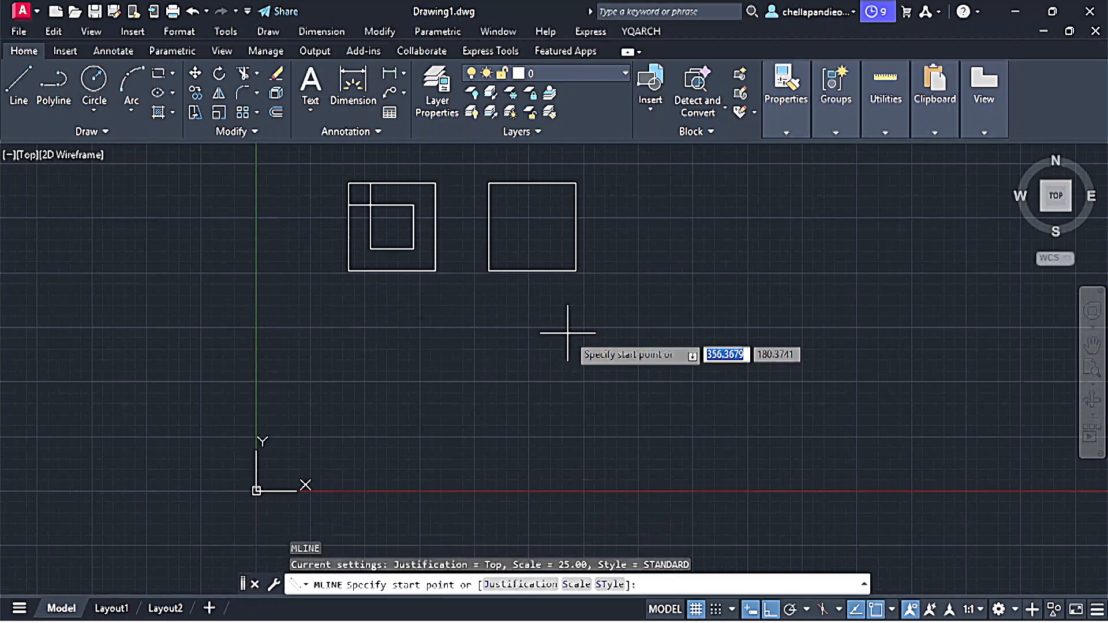
pyautogui.write('s')
pyautogui.press('Return')
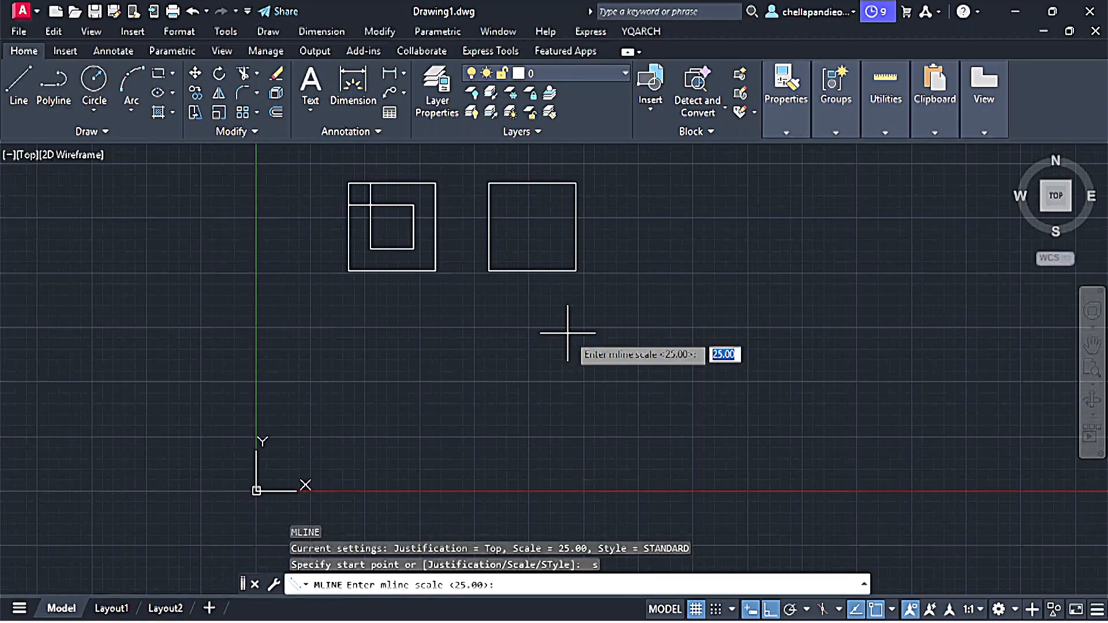
pyautogui.write('10')
pyautogui.press('Return')
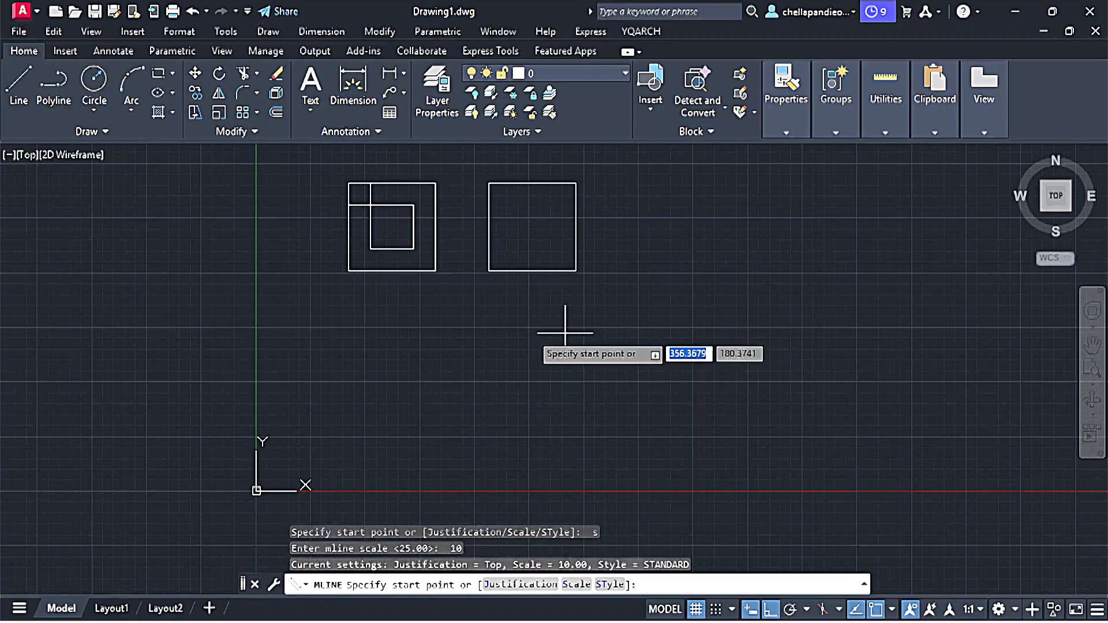
# Step: Draw a closed square multiline with 200-unit sides below the two existing squares
pyautogui.click(376, 316)
pyautogui.write('200')
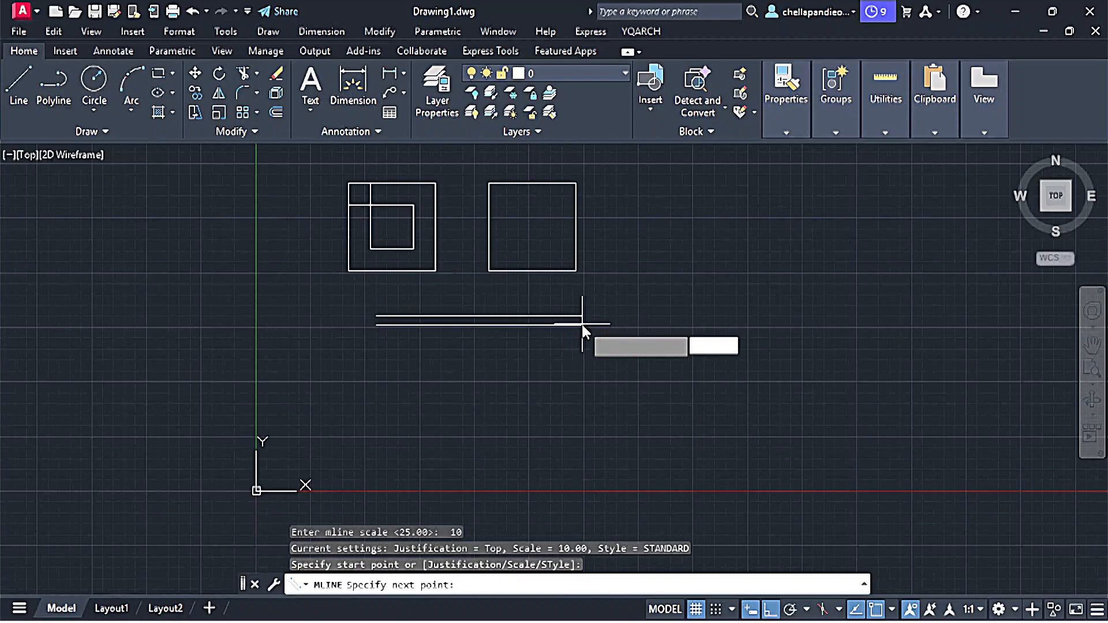
pyautogui.press('Return')
pyautogui.write('200')
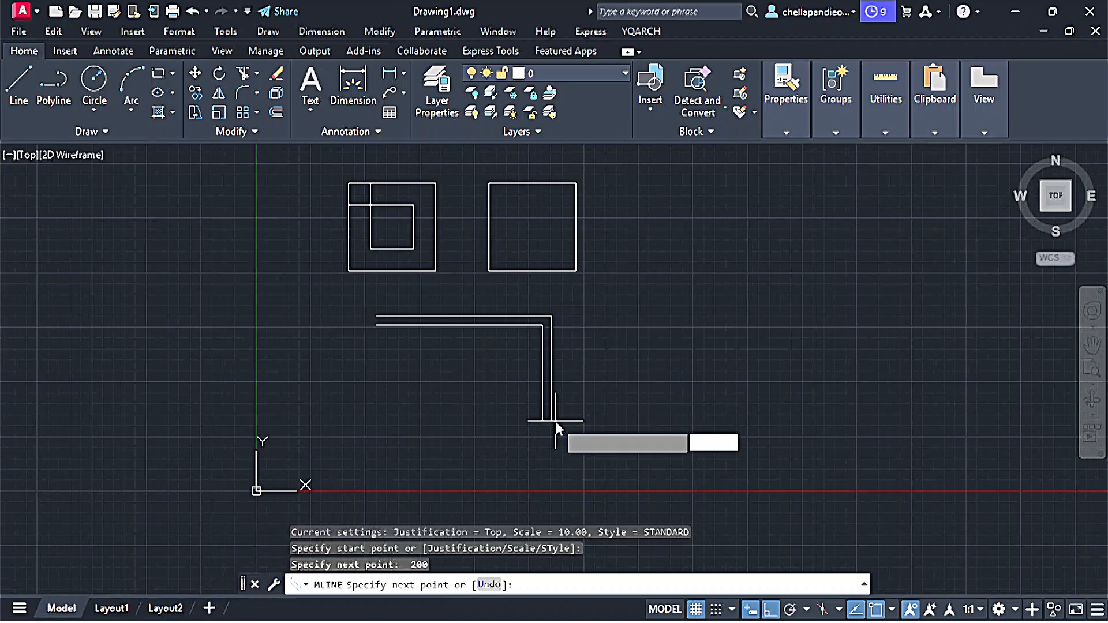
pyautogui.press('Return')
pyautogui.write('200')
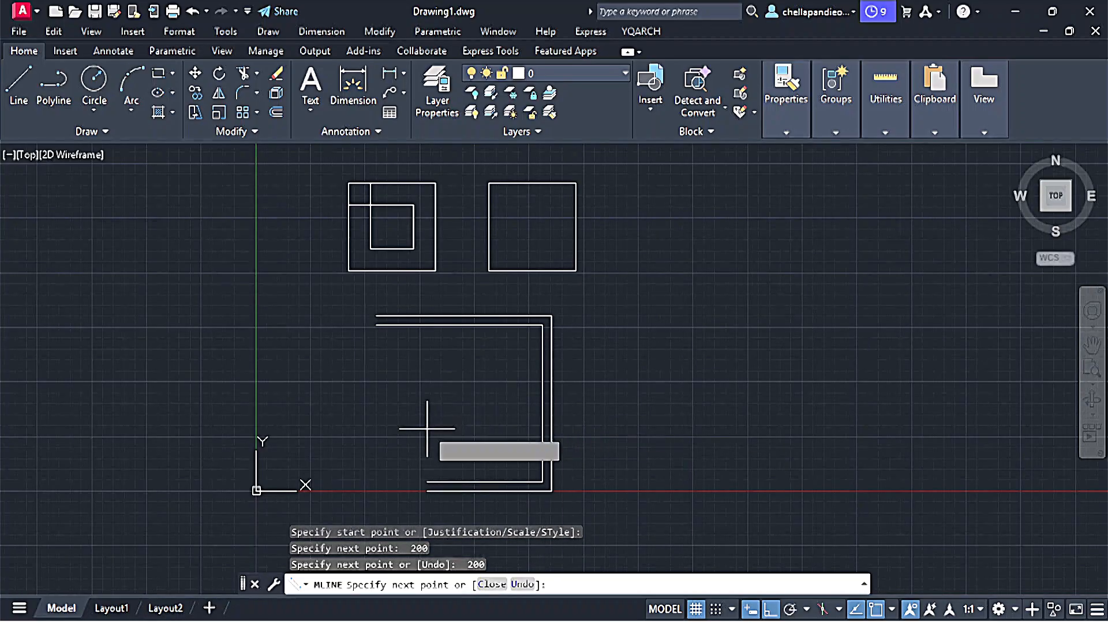
pyautogui.press('Return')
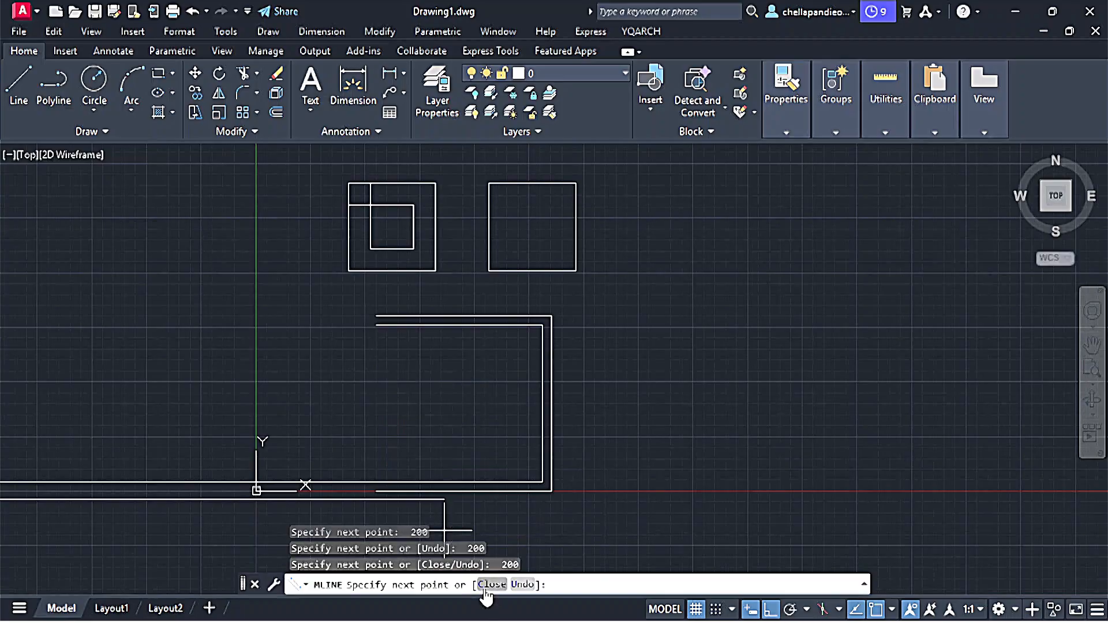
pyautogui.write('c')
pyautogui.press('Return')
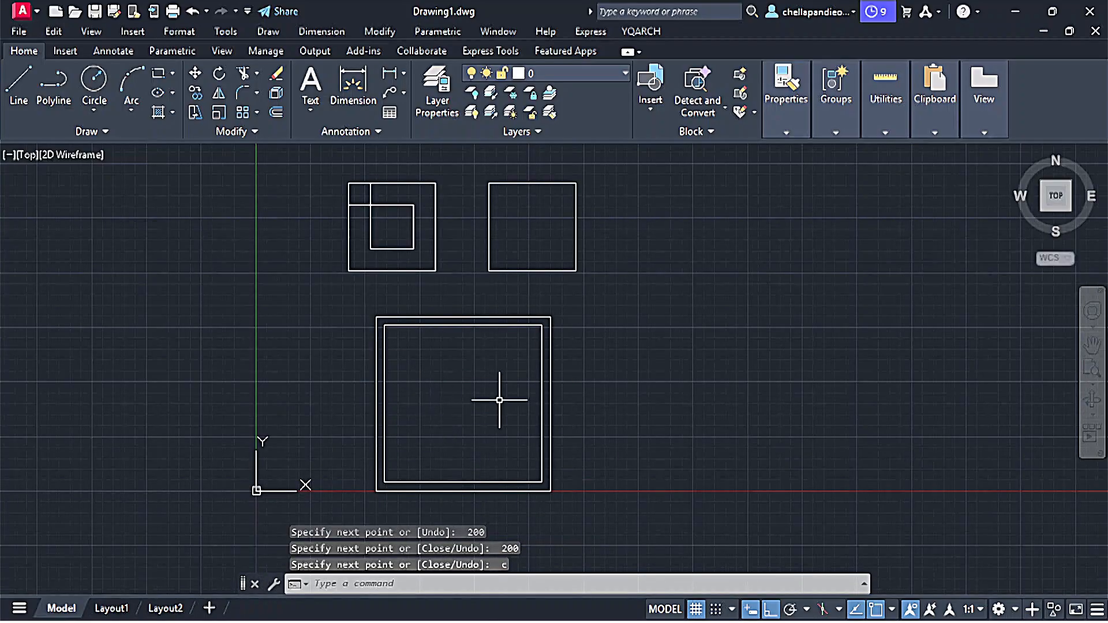
# Step: Erase all the squares from the drawing and zoom to show the whole drawing area
pyautogui.click(638, 162)
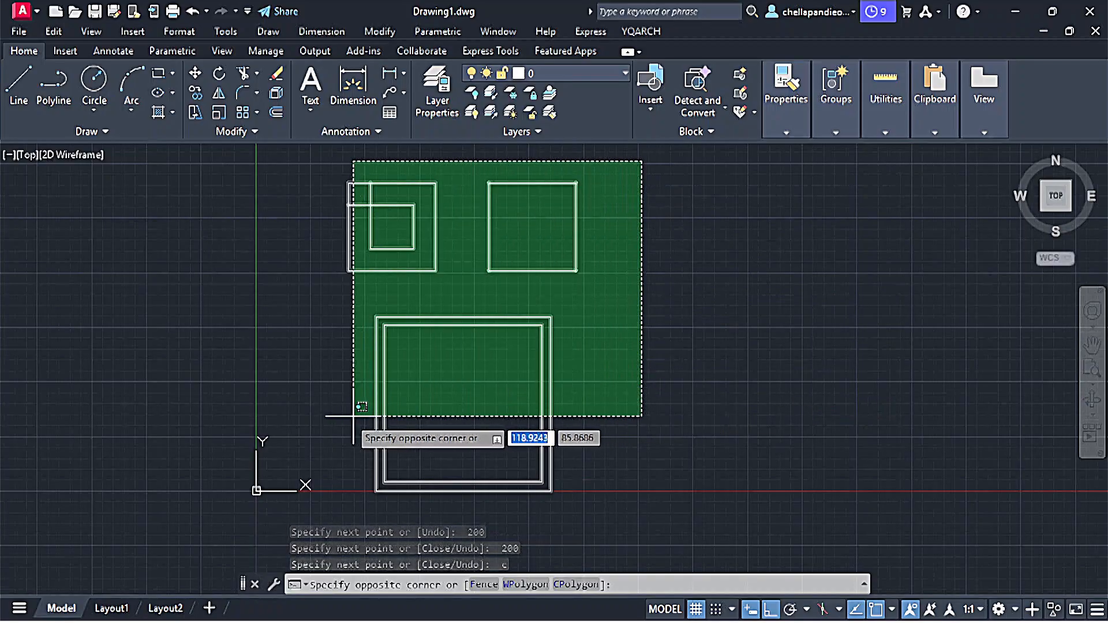
pyautogui.click(340, 414)
pyautogui.press('Delete')
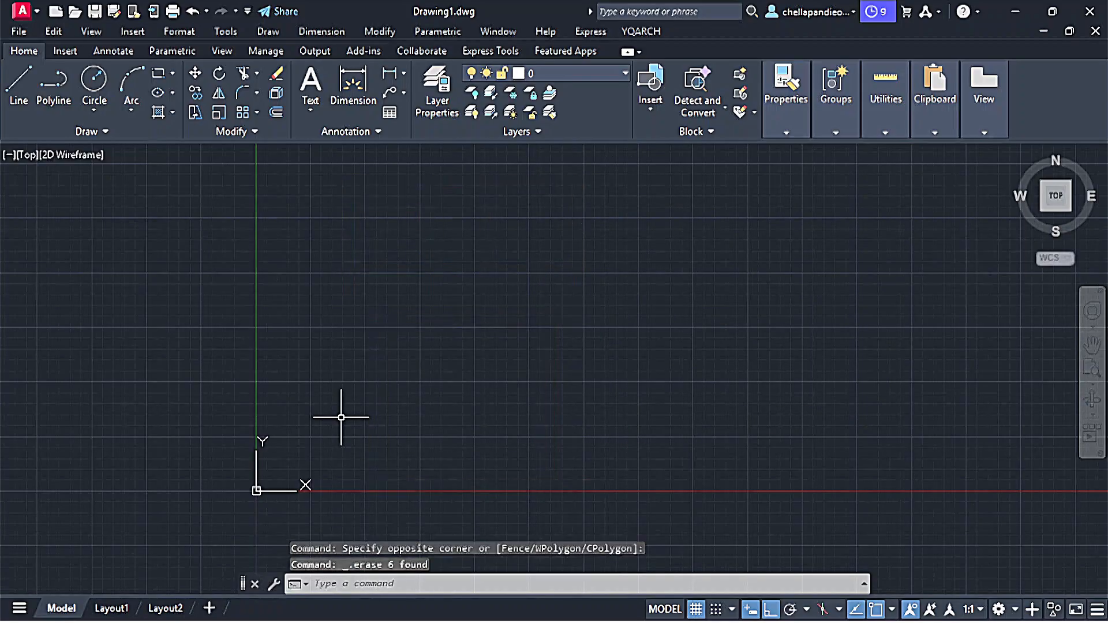
pyautogui.write('z')
pyautogui.press('Return')
pyautogui.write('a')
pyautogui.press('Return')
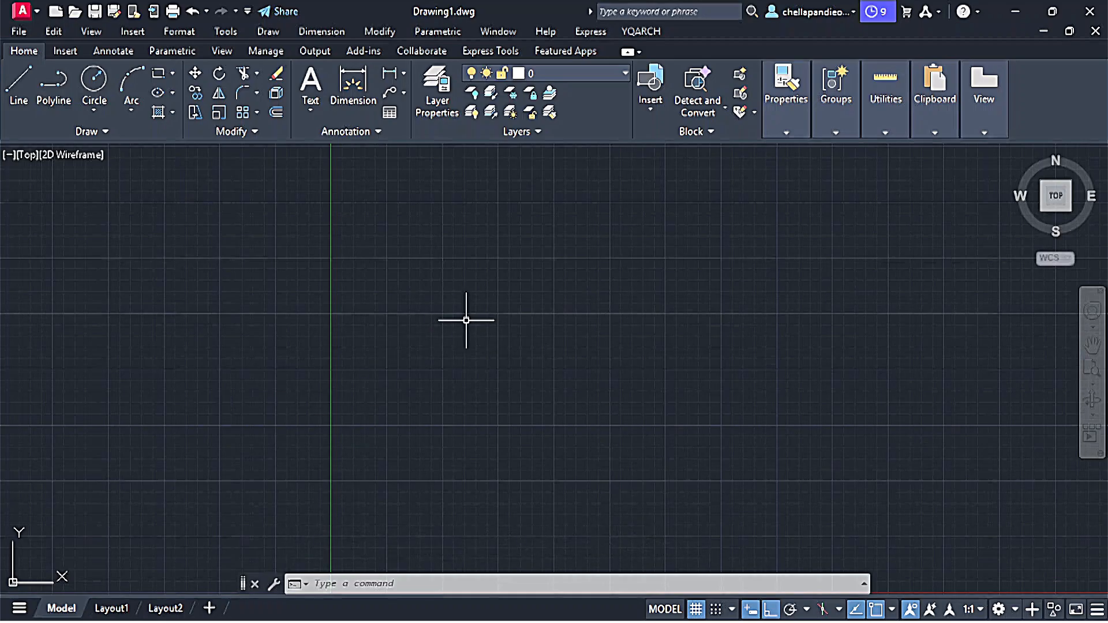
# Step: Create a new multiline style named 9-inch-wall based on STANDARD
pyautogui.write('MLSt')
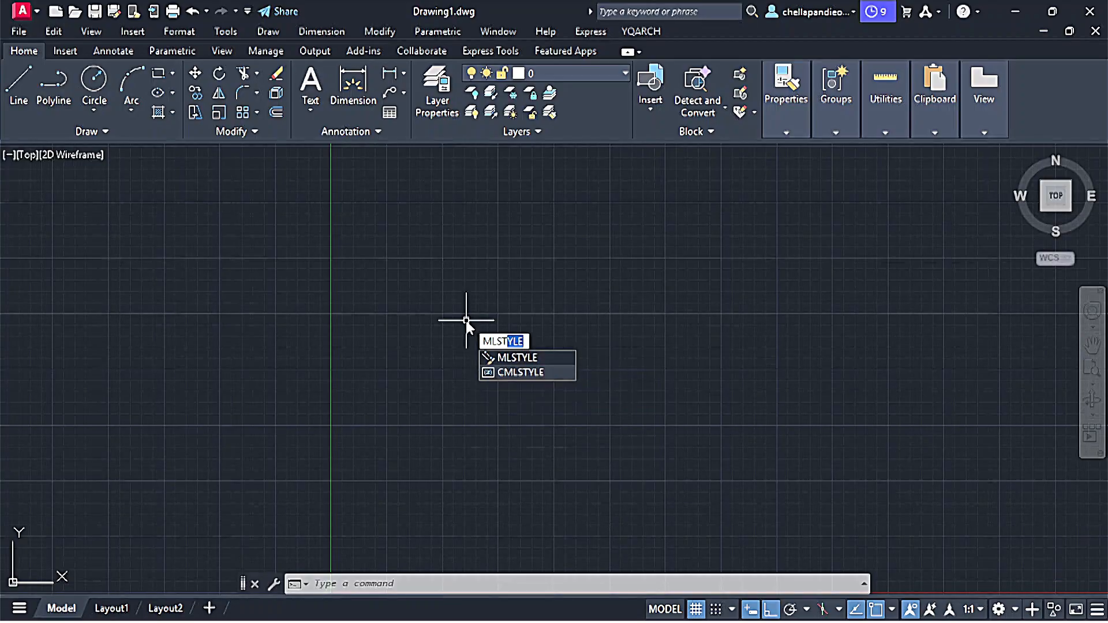
pyautogui.press('Return')
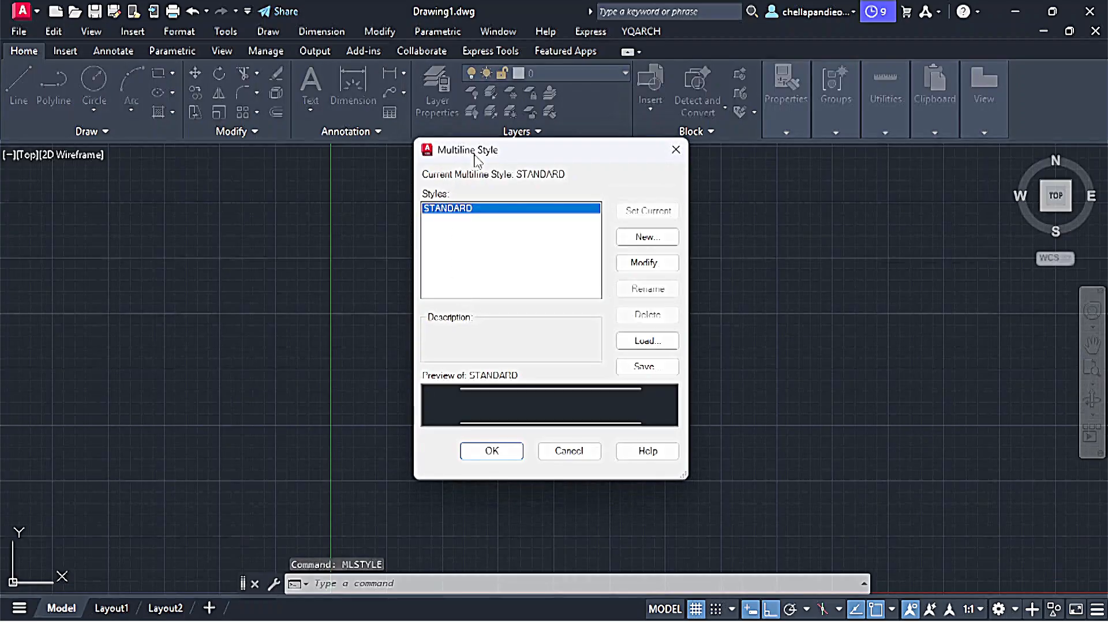
pyautogui.moveTo(471, 157); pyautogui.dragTo(359, 179)
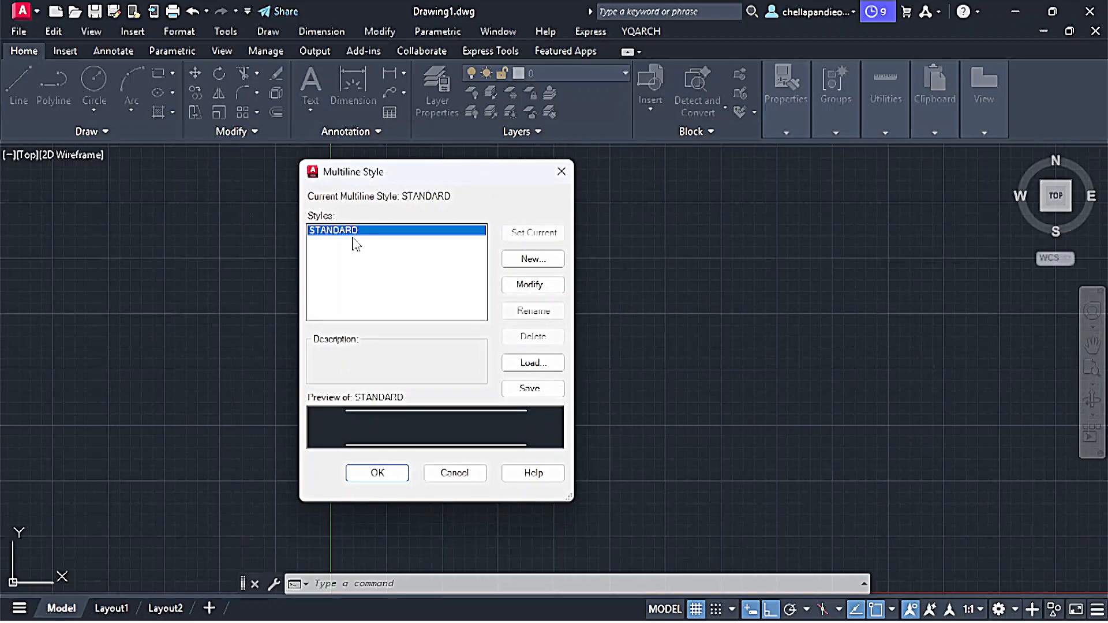
pyautogui.click(532, 259)
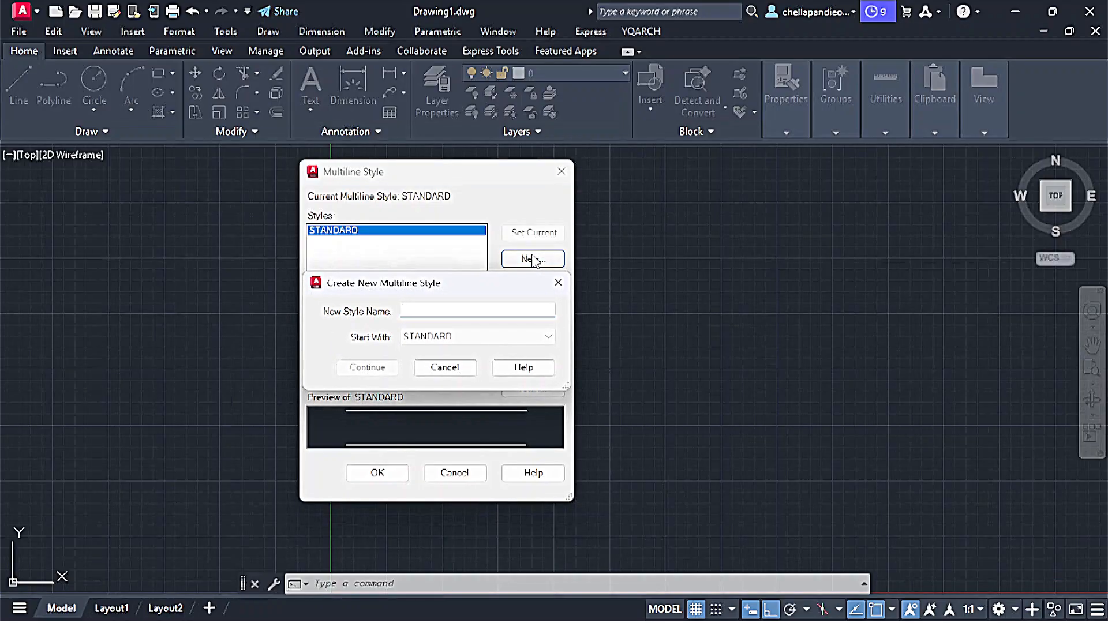
pyautogui.write('9-inch-wall')
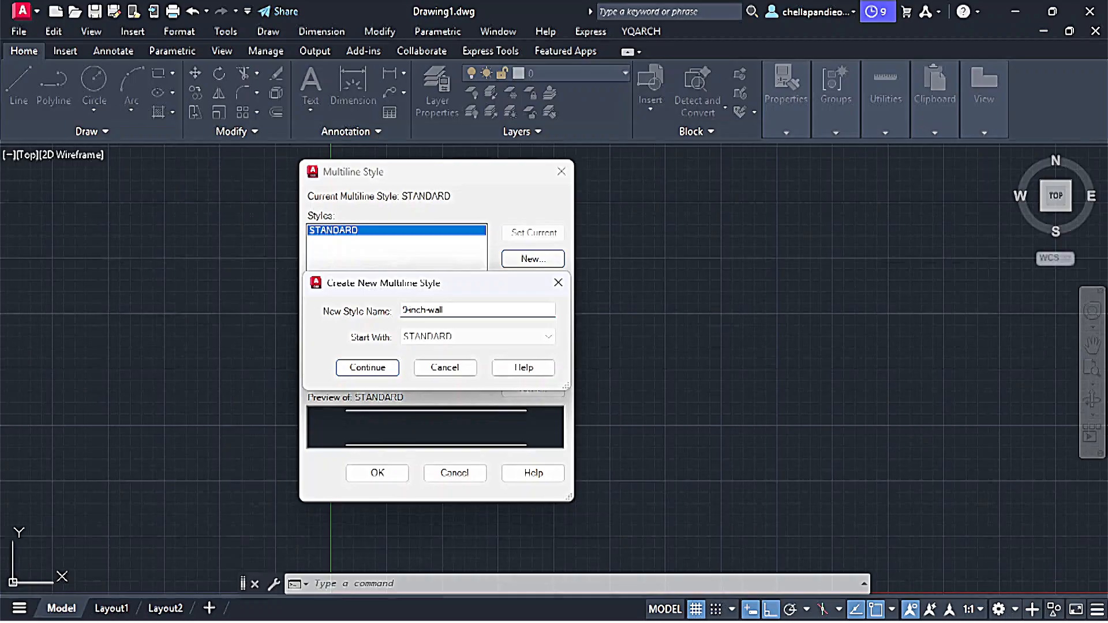
pyautogui.click(368, 368)
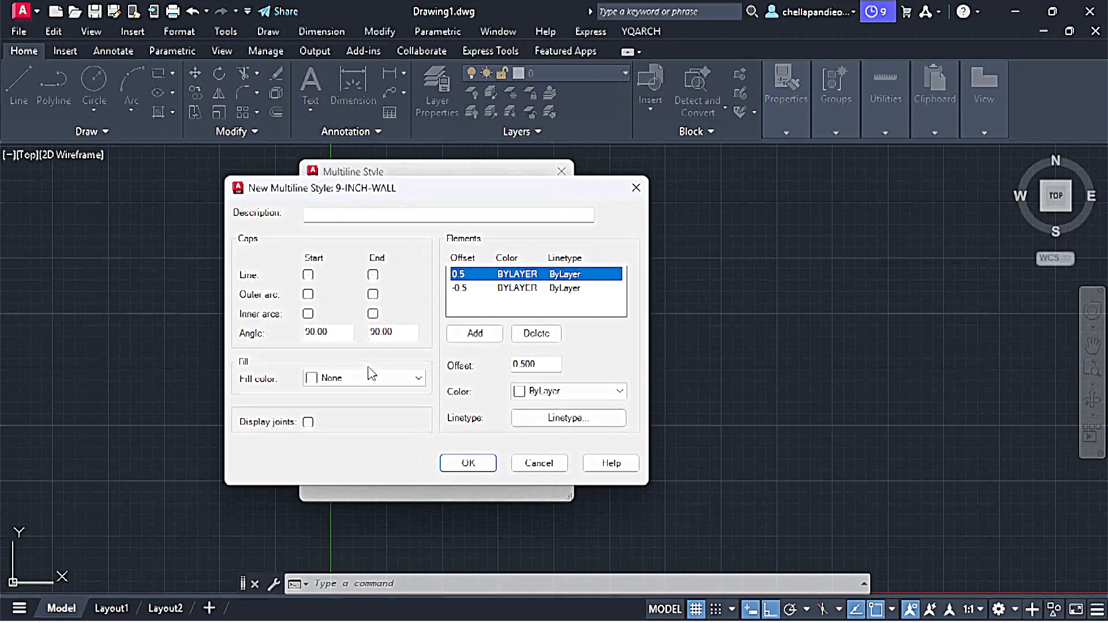
# Step: Set the offset of the second element in the 9-INCH-WALL style to 0
pyautogui.moveTo(384, 188); pyautogui.dragTo(737, 181)
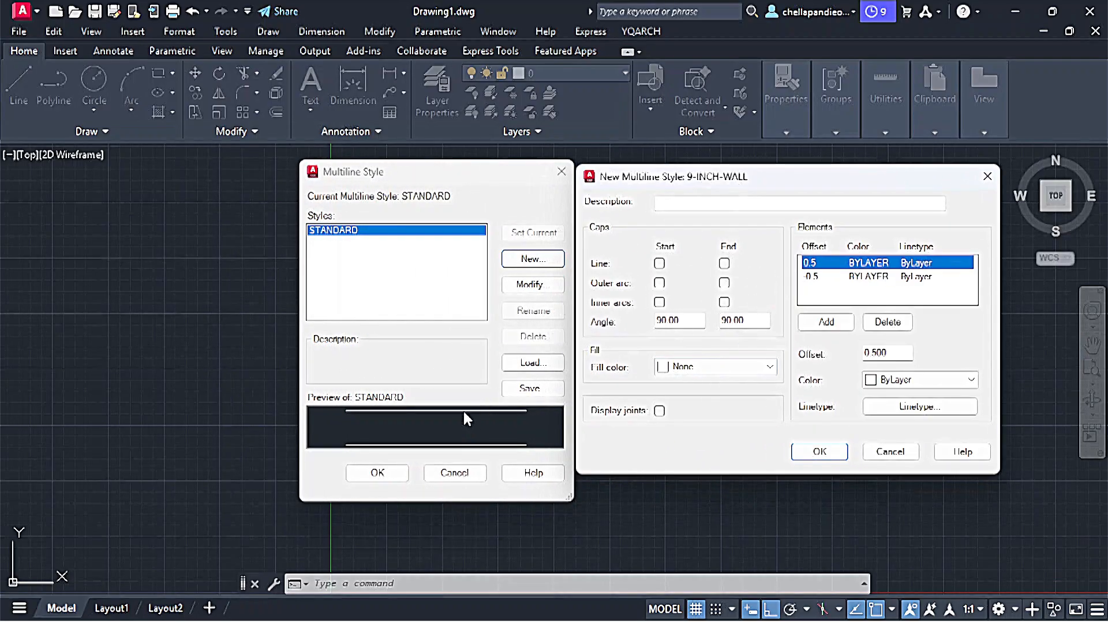
pyautogui.click(817, 278)
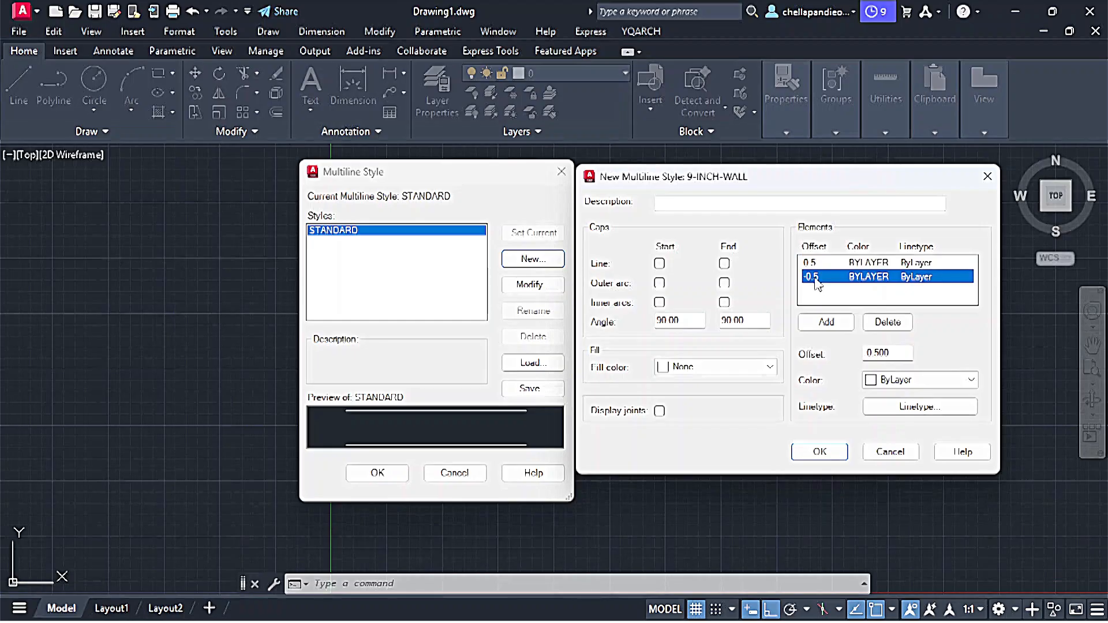
pyautogui.click(901, 360)
pyautogui.doubleClick(901, 359)
pyautogui.press('BackSpace')
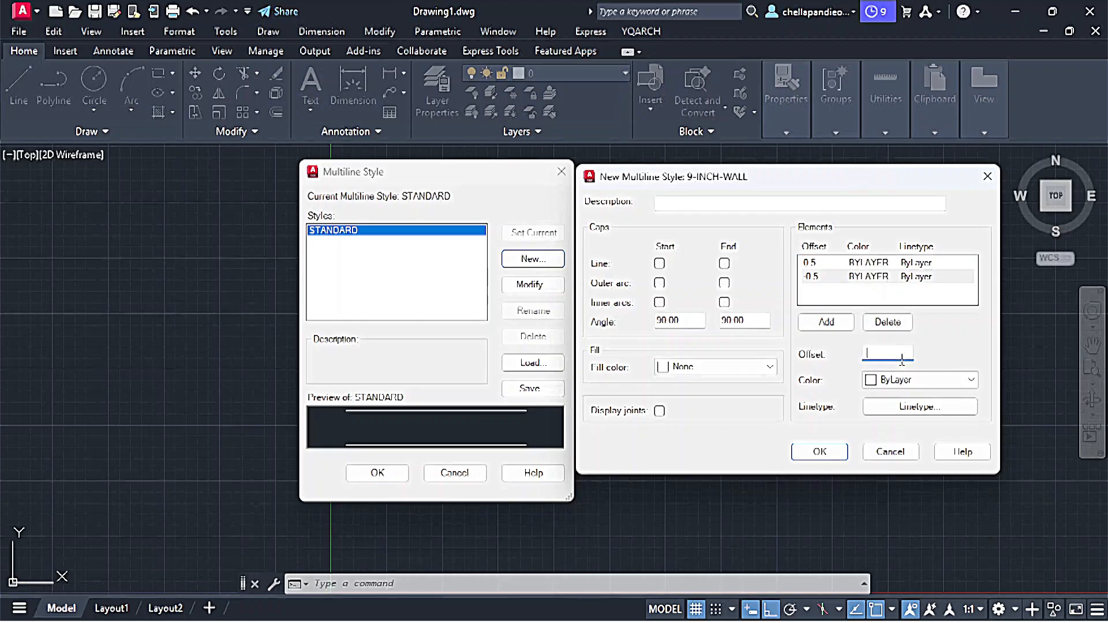
pyautogui.write('0')
# Step: Set the first element's offset to 9 and accept the 9-INCH-WALL style settings
pyautogui.click(811, 265)
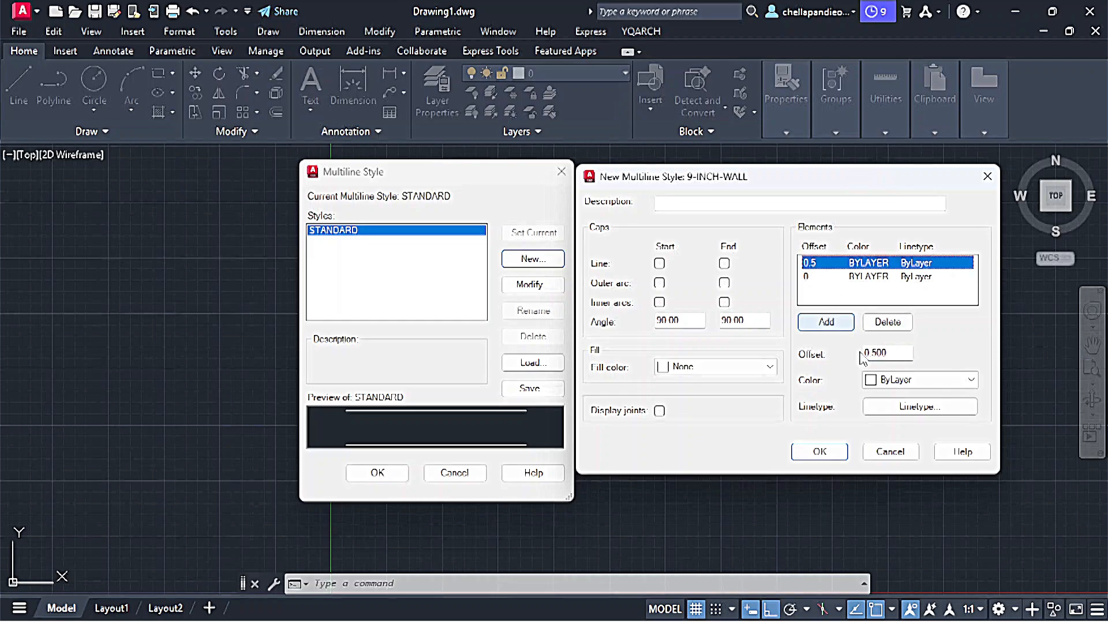
pyautogui.click(895, 354)
pyautogui.doubleClick(895, 355)
pyautogui.write('9')
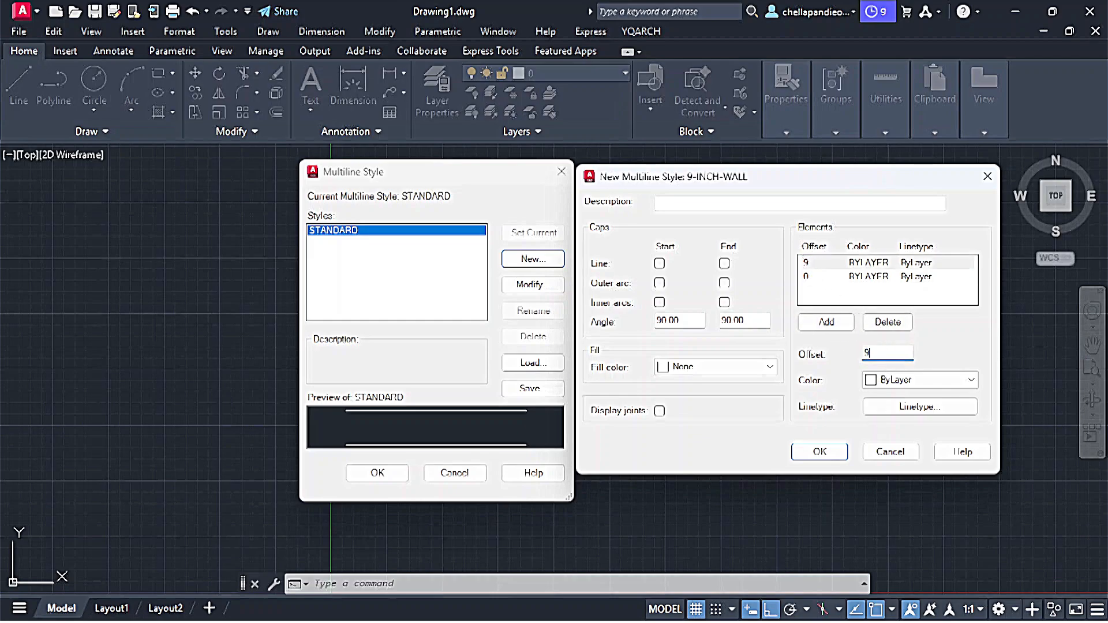
pyautogui.press('Tab')
pyautogui.click(818, 451)
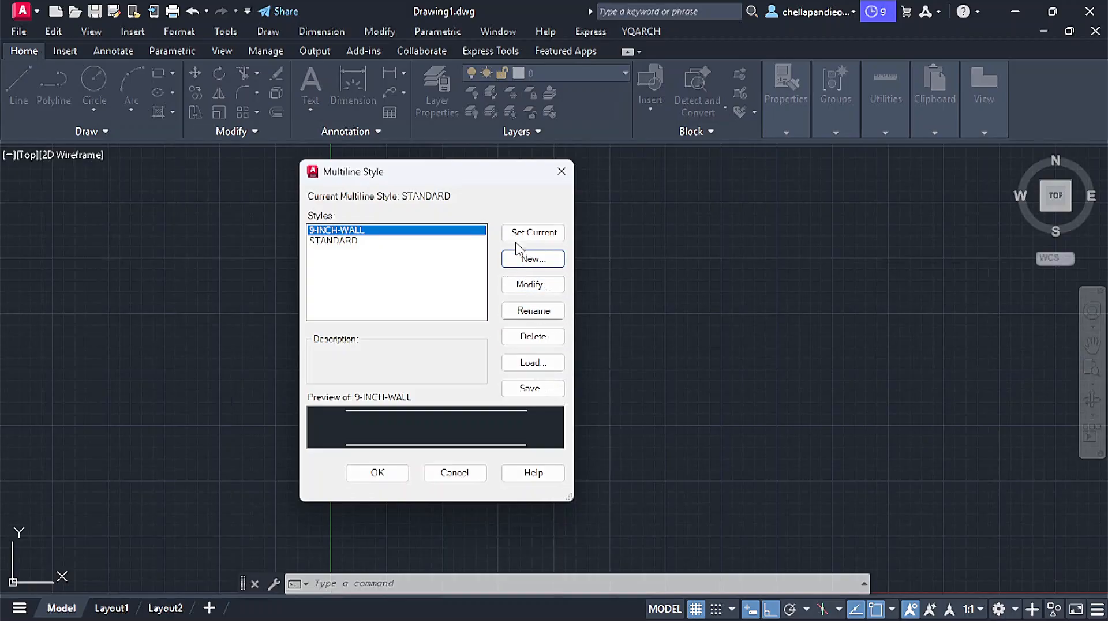
# Step: Make 9-INCH-WALL the current multiline style and close the style manager
pyautogui.click(407, 231)
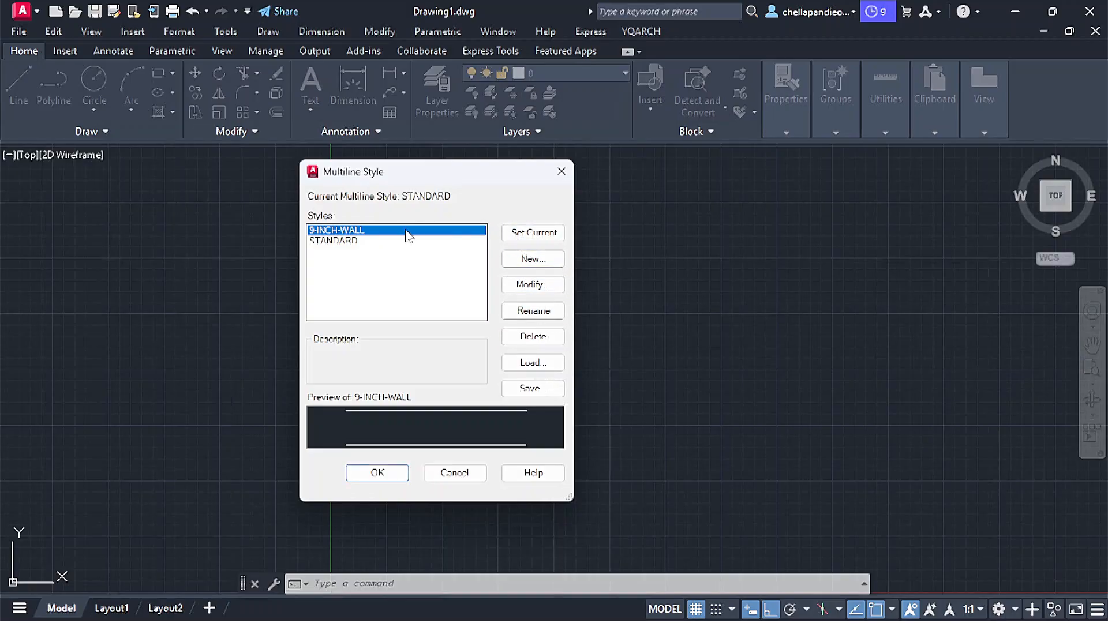
pyautogui.click(533, 236)
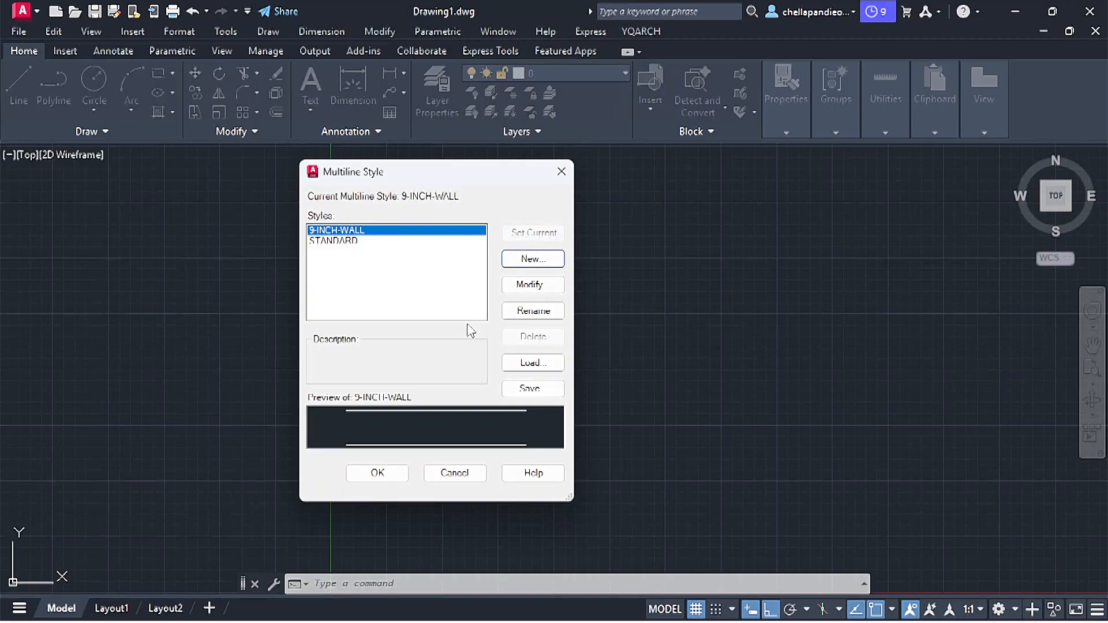
pyautogui.click(376, 473)
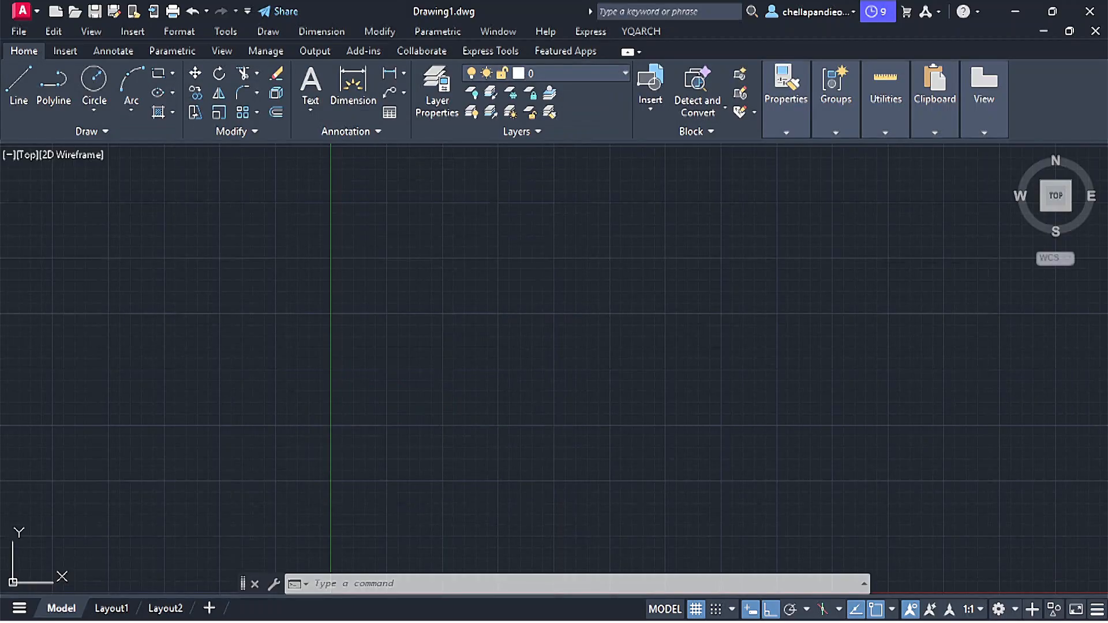
# Step: Start a multiline in the 9-INCH-WALL style and set its scale to 1
pyautogui.write('ml')
pyautogui.press('Return')
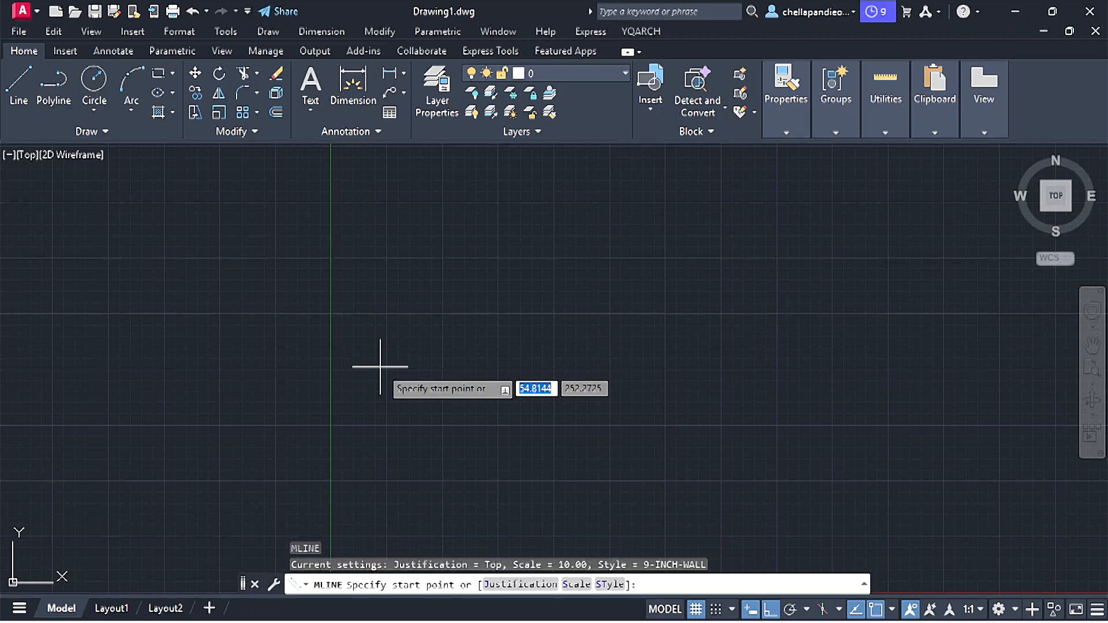
pyautogui.write('s')
pyautogui.press('Return')
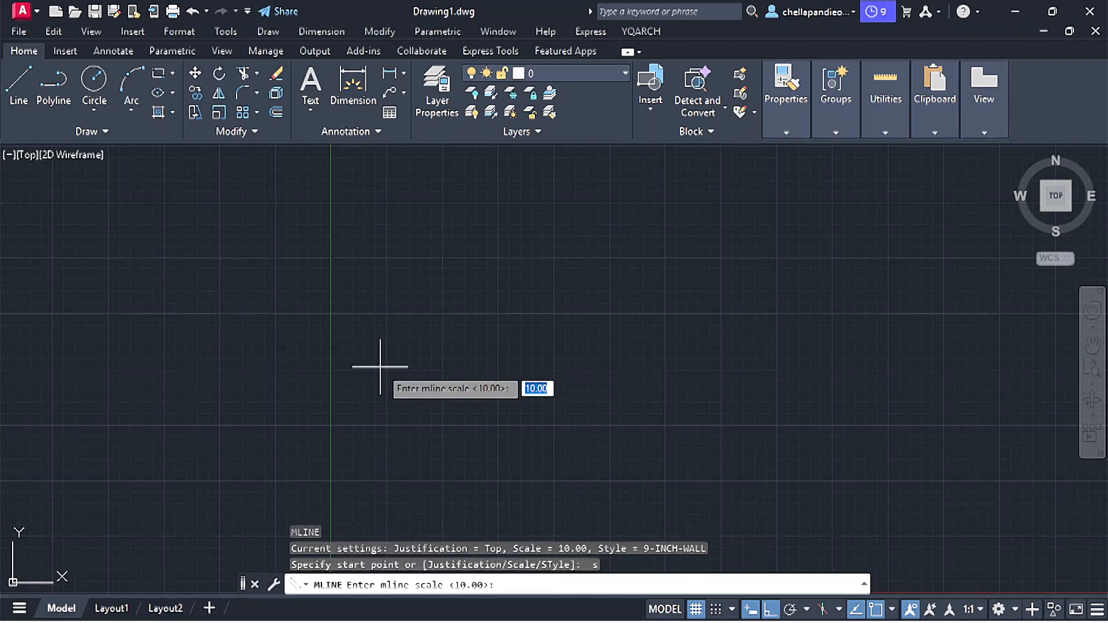
pyautogui.write('1')
pyautogui.press('Return')
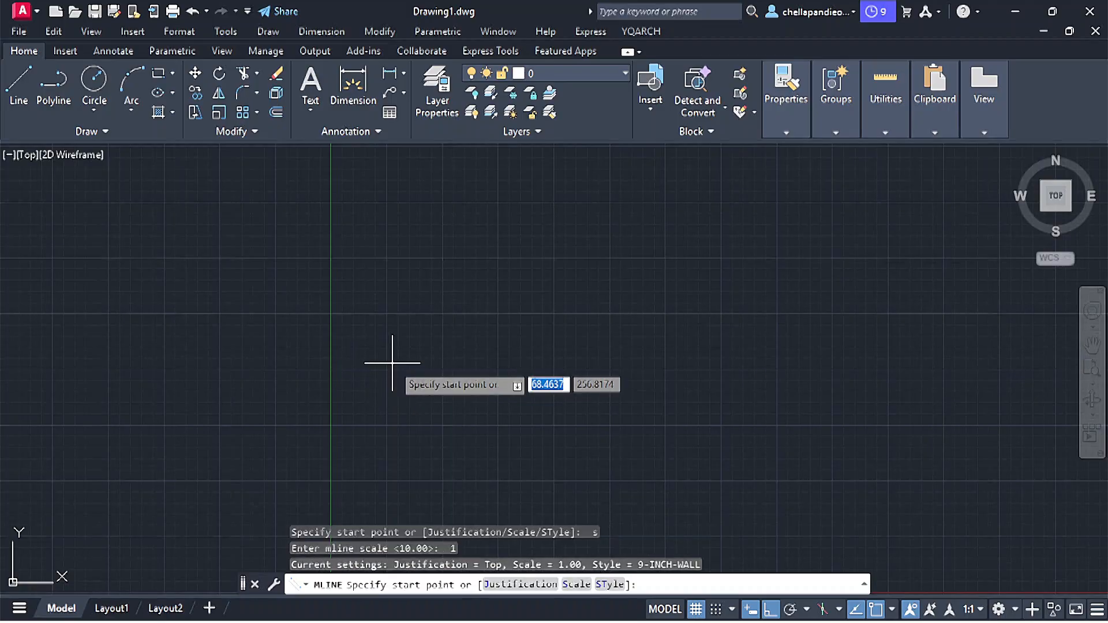
# Step: Draw a closed square wall with the 9-INCH-WALL multiline, 120 units along each outer side
pyautogui.scroll(3, 391, 366)
pyautogui.click(304, 219)
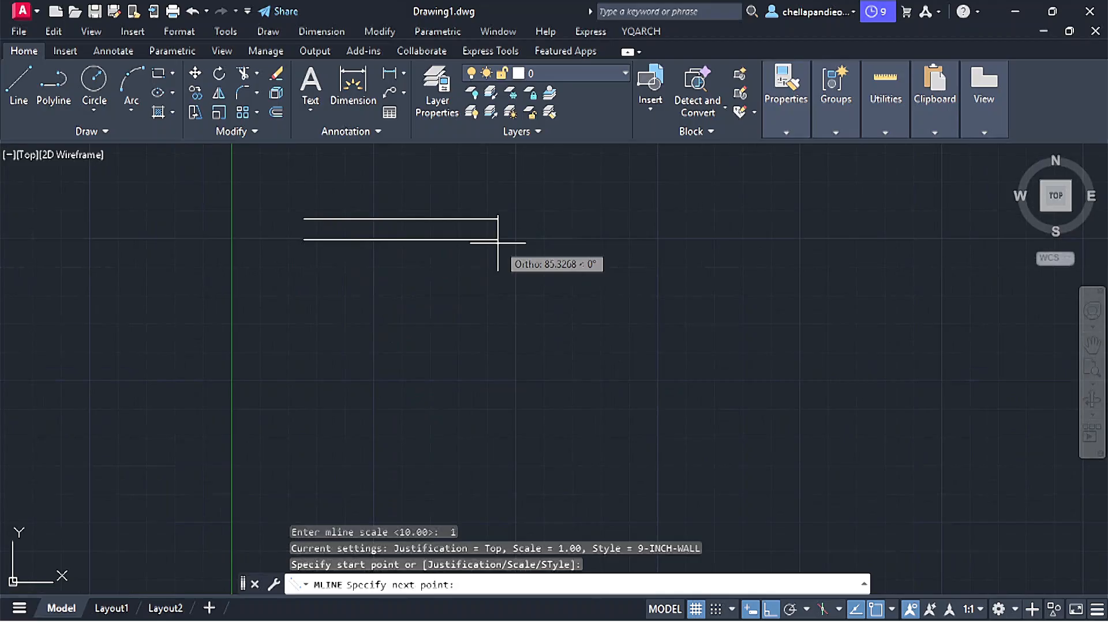
pyautogui.write('120')
pyautogui.press('Return')
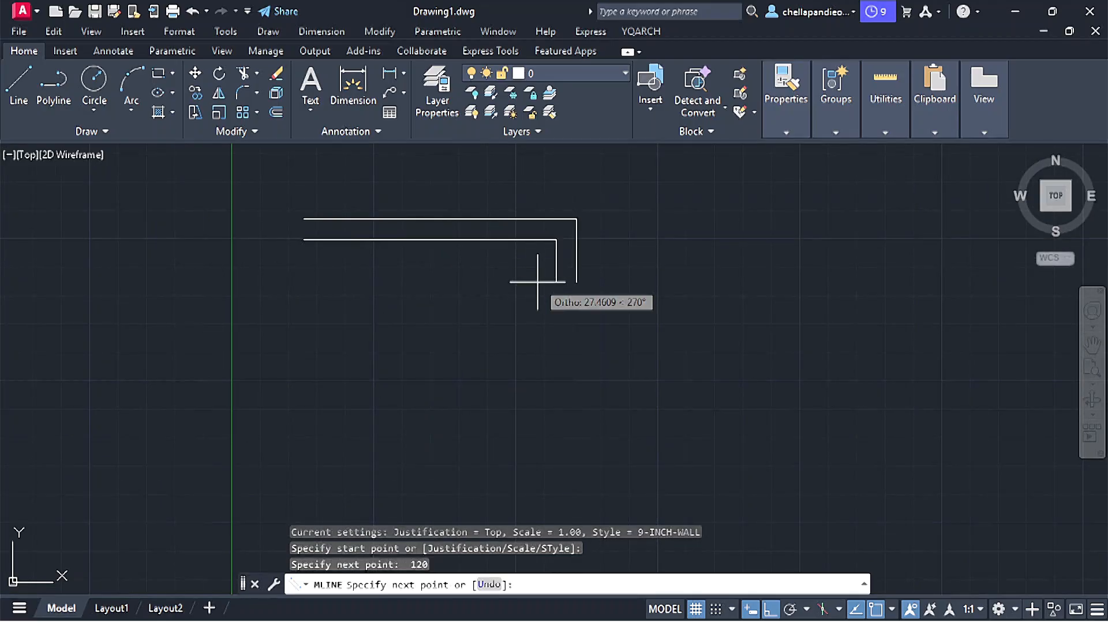
pyautogui.scroll(-4, 537, 282)
pyautogui.write('120')
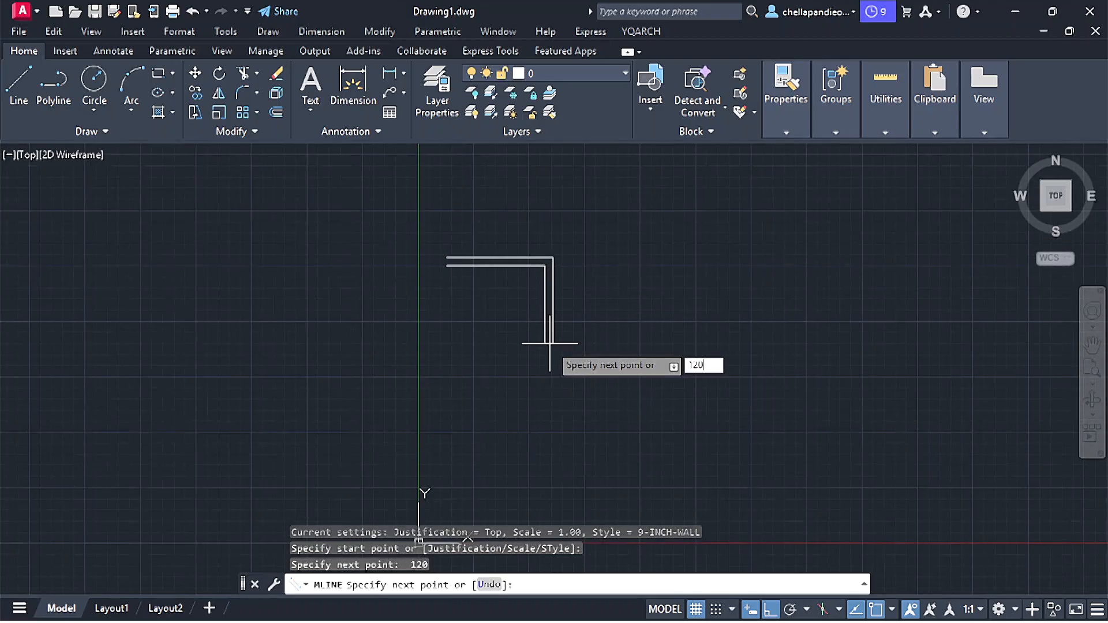
pyautogui.press('Return')
pyautogui.write('120')
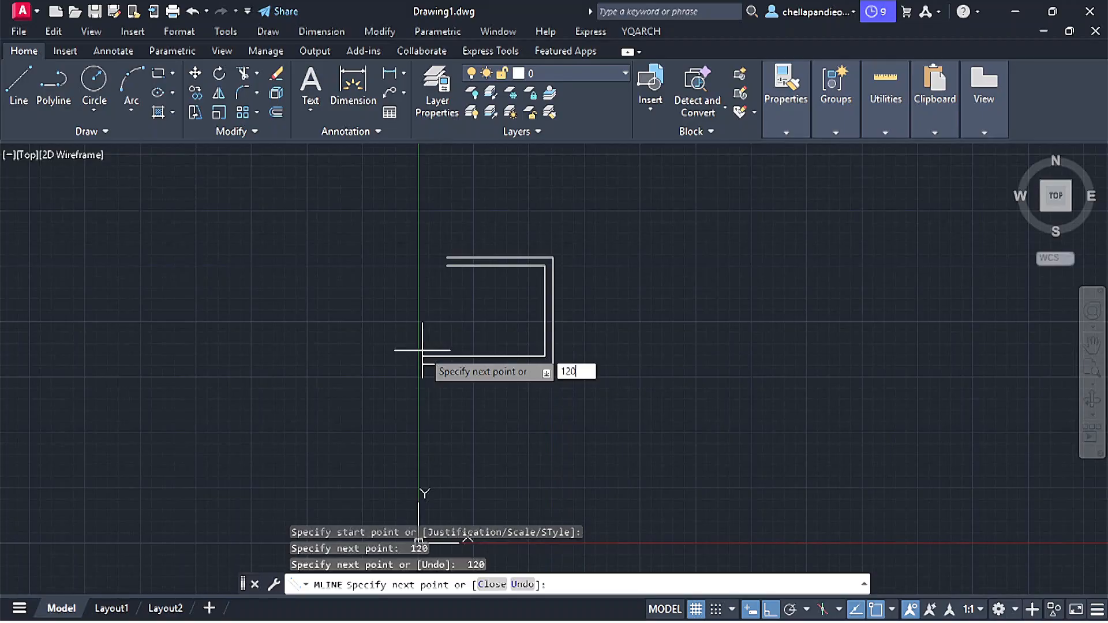
pyautogui.press('Return')
pyautogui.write('c')
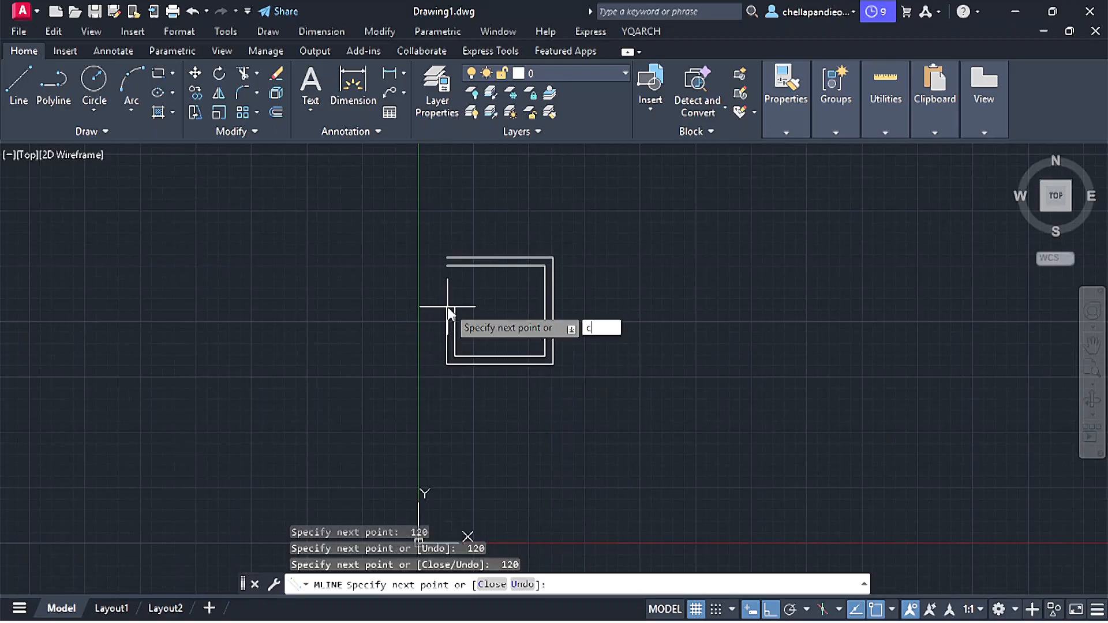
pyautogui.press('Return')
# Step: Draw an L-shaped inner wall multiline from the upper wall's inner face down and across to the left wall's inner face
pyautogui.scroll(2, 488, 305)
pyautogui.scroll(2, 488, 306)
pyautogui.moveTo(491, 350); pyautogui.dragTo(536, 367, button='middle')
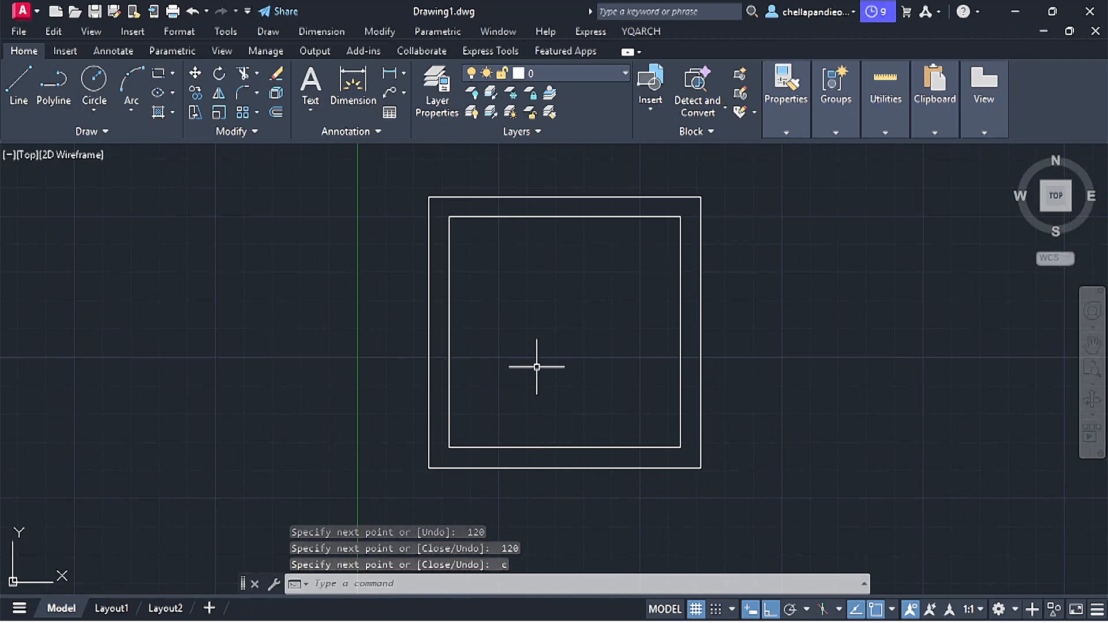
pyautogui.write('ml')
pyautogui.press('Return')
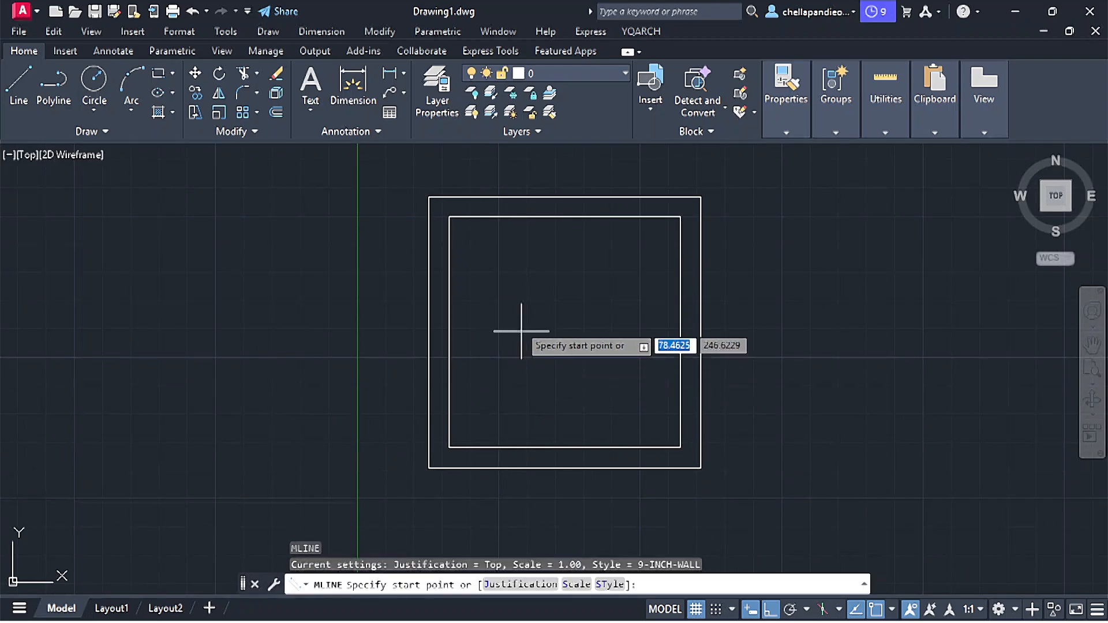
pyautogui.click(549, 217)
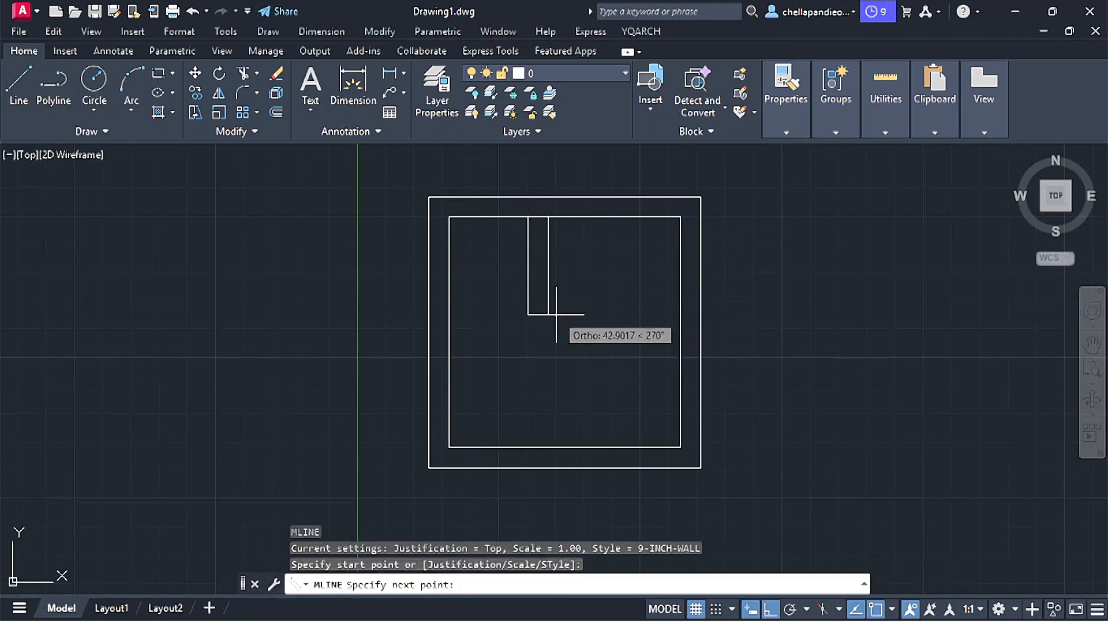
pyautogui.click(549, 361)
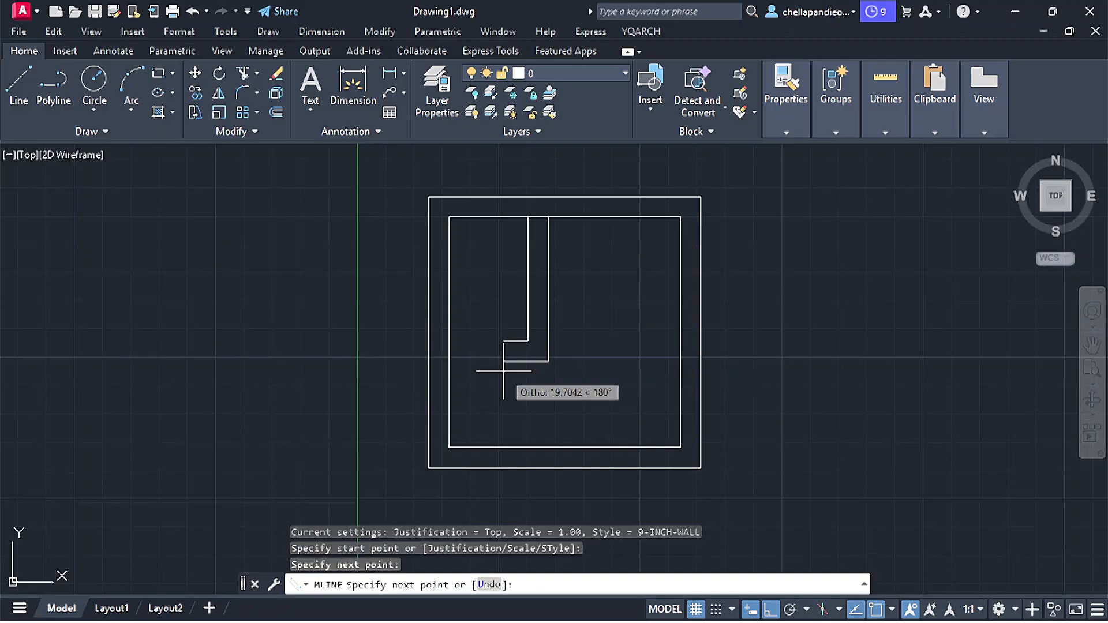
pyautogui.click(449, 362)
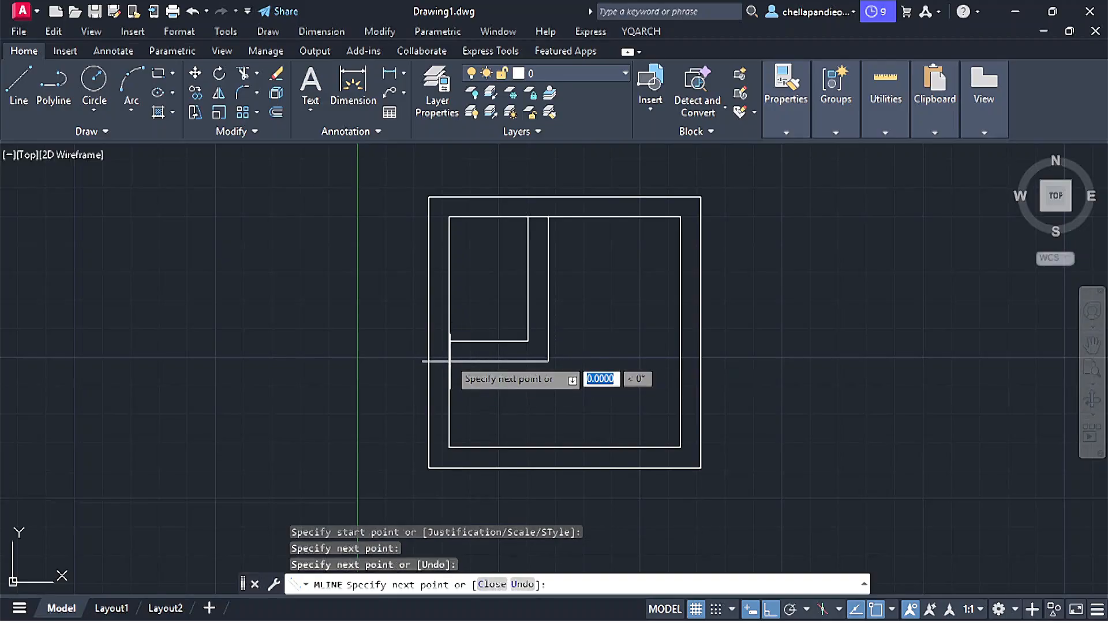
pyautogui.rightClick(318, 272)
pyautogui.click(349, 283)
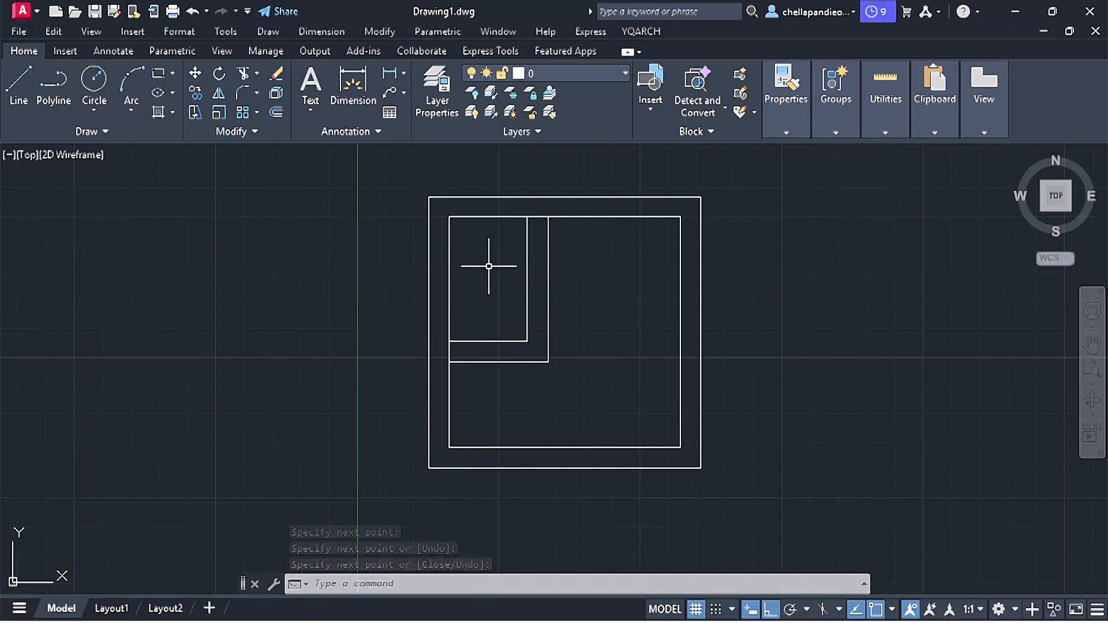
# Step: Check the wall thickness and the room's inner and outer dimensions with the Quick measure tool
pyautogui.moveTo(482, 293); pyautogui.dragTo(467, 300, button='middle')
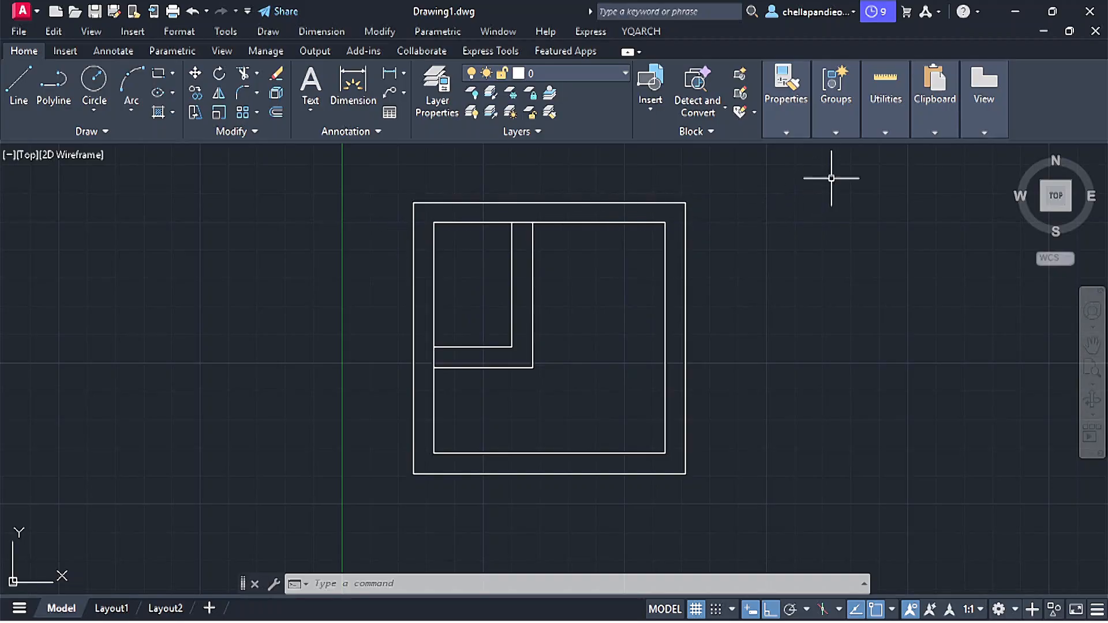
pyautogui.click(882, 127)
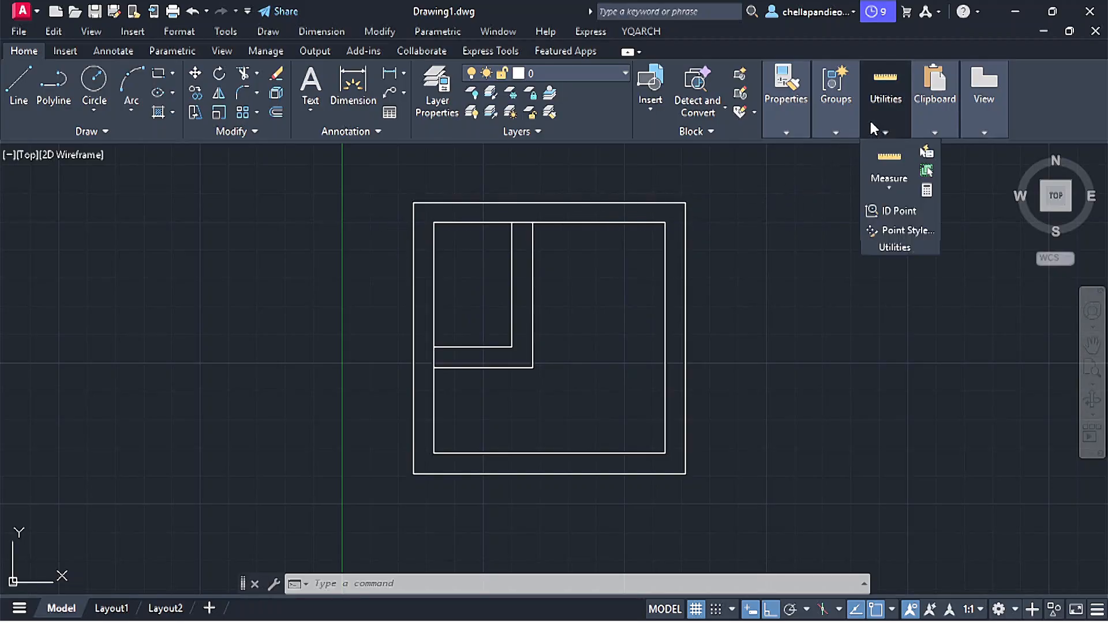
pyautogui.click(905, 196)
pyautogui.click(896, 234)
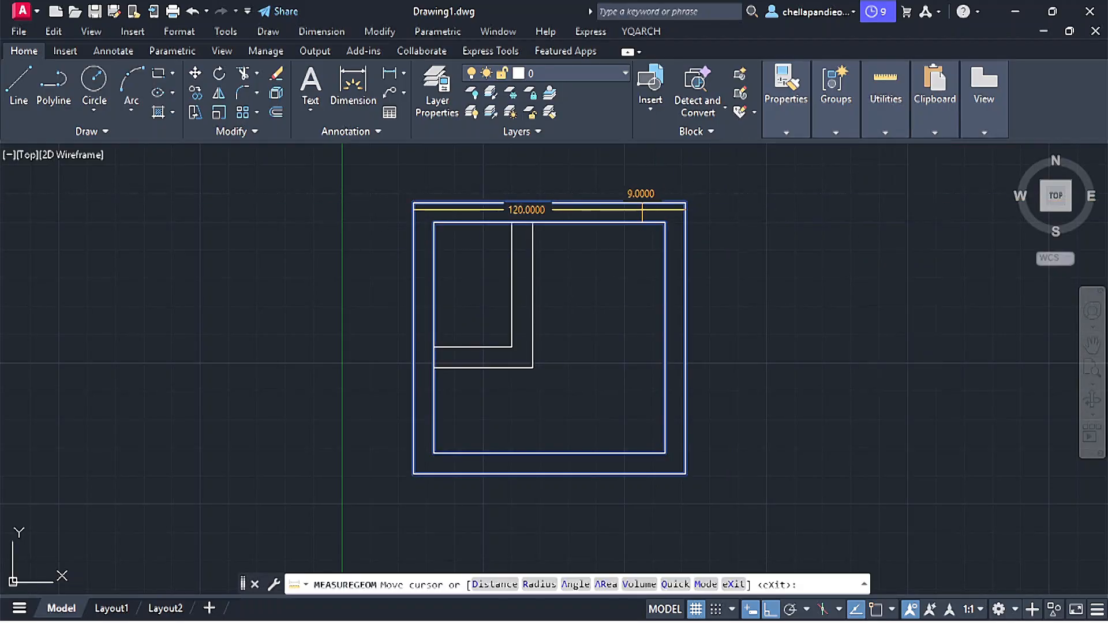
pyautogui.scroll(4, 637, 212)
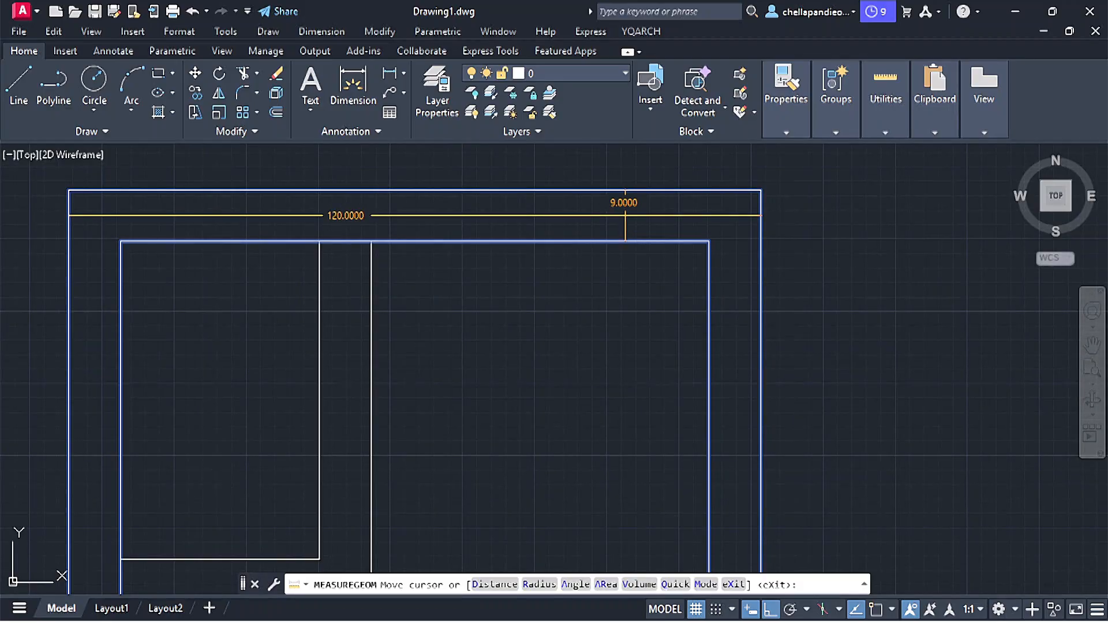
pyautogui.scroll(-2, 624, 214)
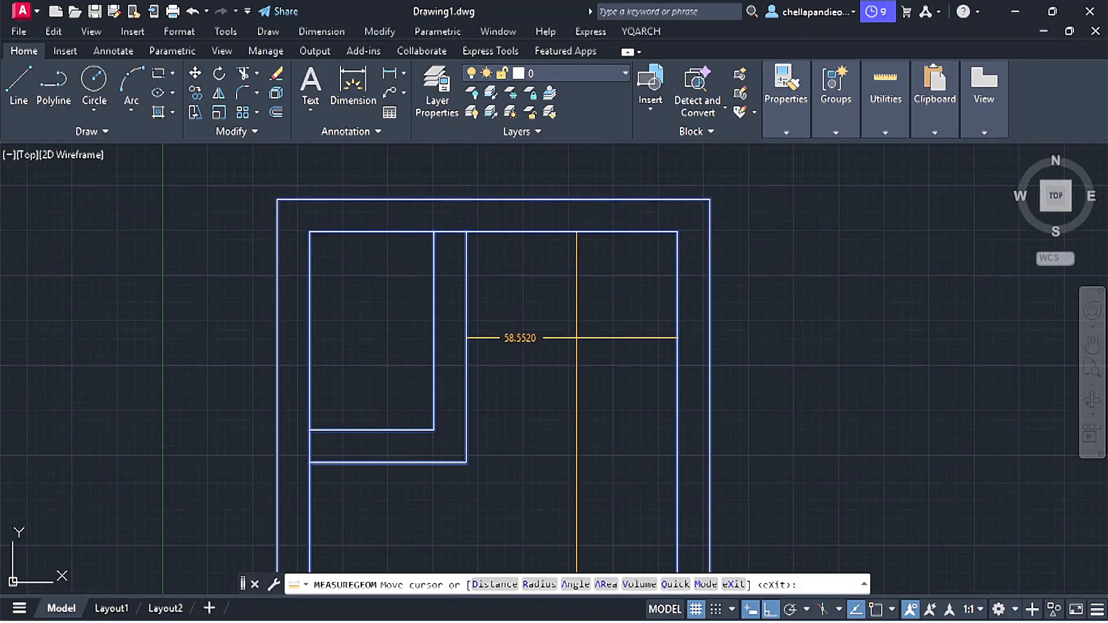
pyautogui.moveTo(581, 403); pyautogui.dragTo(582, 286, button='middle')
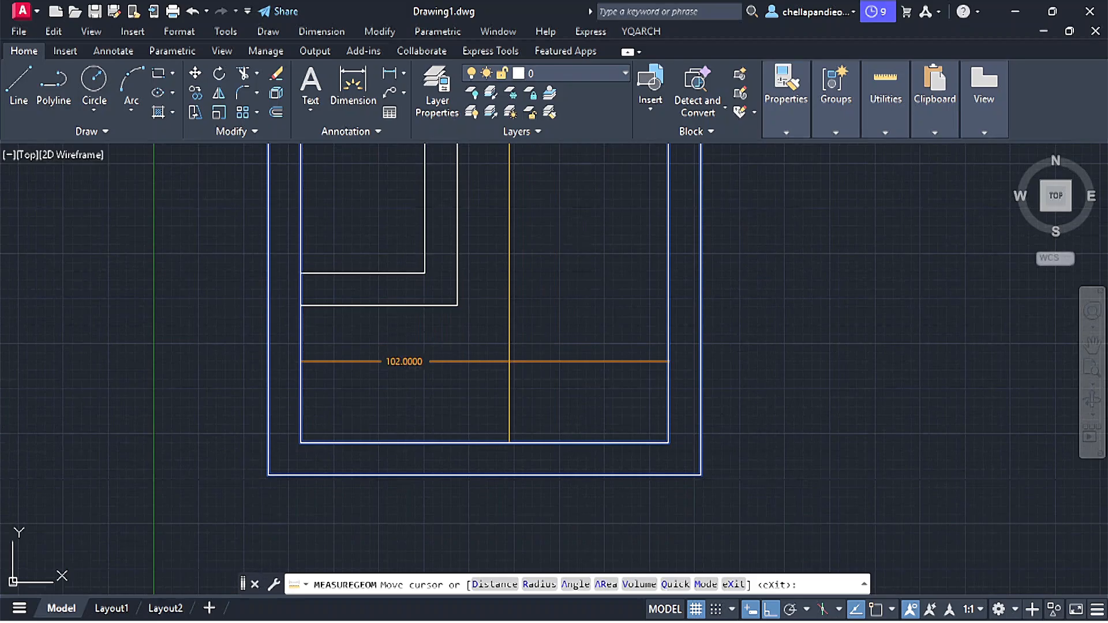
pyautogui.scroll(-2, 509, 361)
pyautogui.moveTo(531, 364); pyautogui.dragTo(534, 403, button='middle')
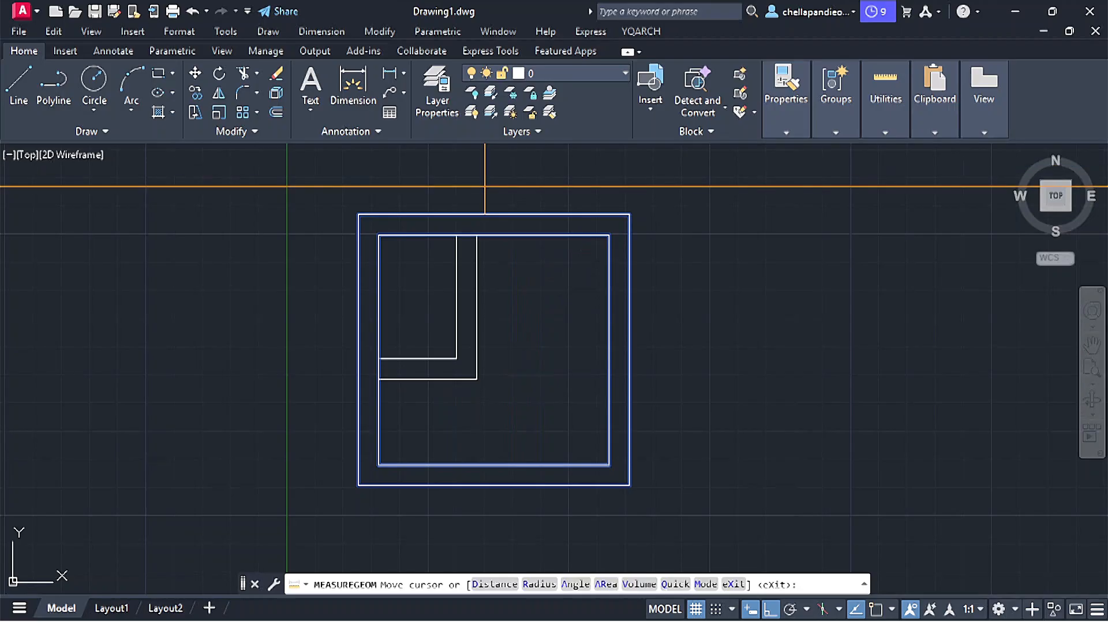
# Step: Measure the length of the square wall's upper outer side with the Distance tool, and leave the command
pyautogui.click(886, 98)
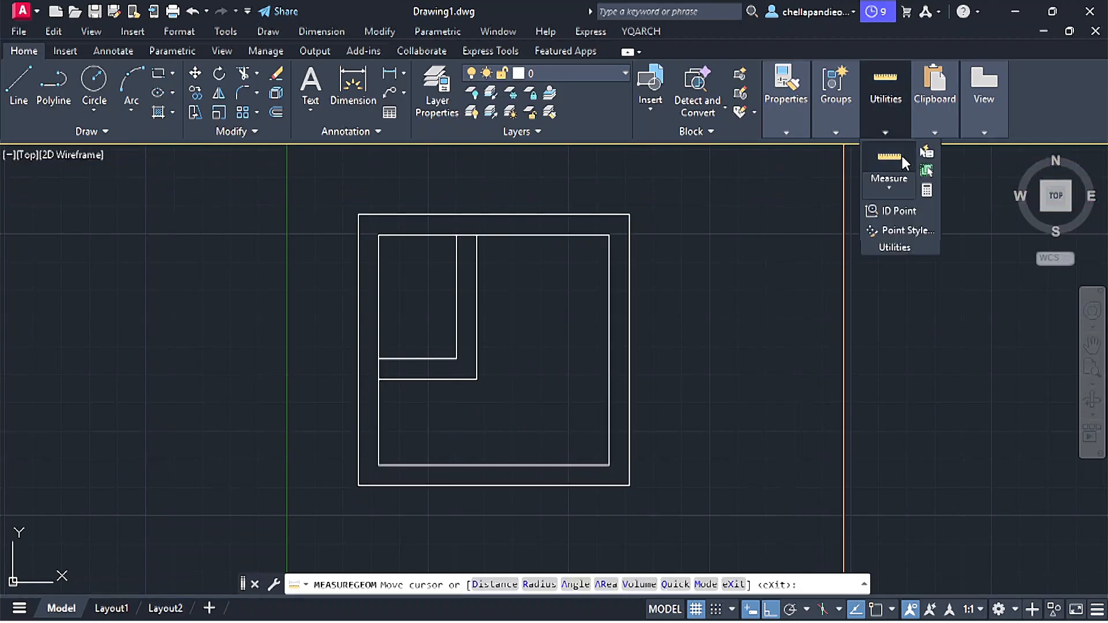
pyautogui.click(895, 190)
pyautogui.click(908, 249)
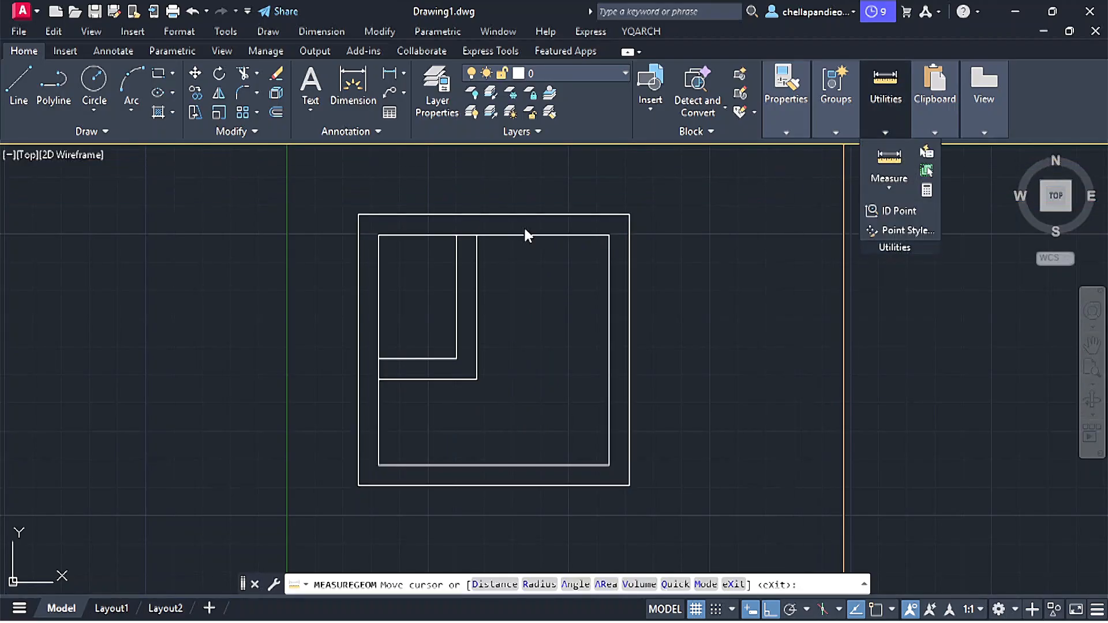
pyautogui.click(358, 214)
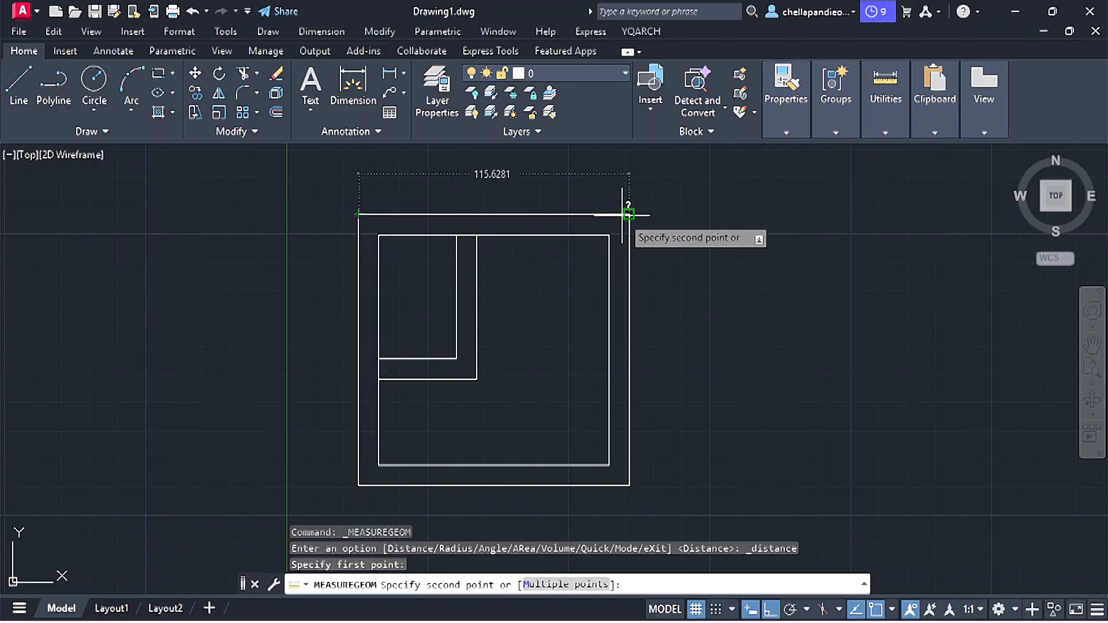
pyautogui.press('Escape')
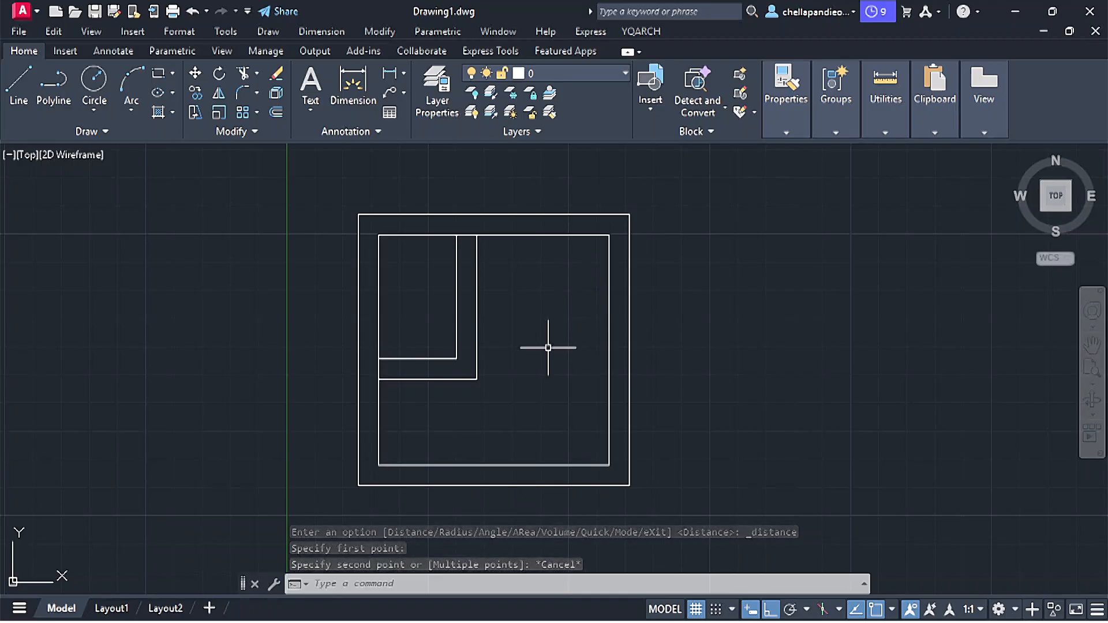
# Step: Select the square wall together with its inner partition and erase them
pyautogui.click(684, 197)
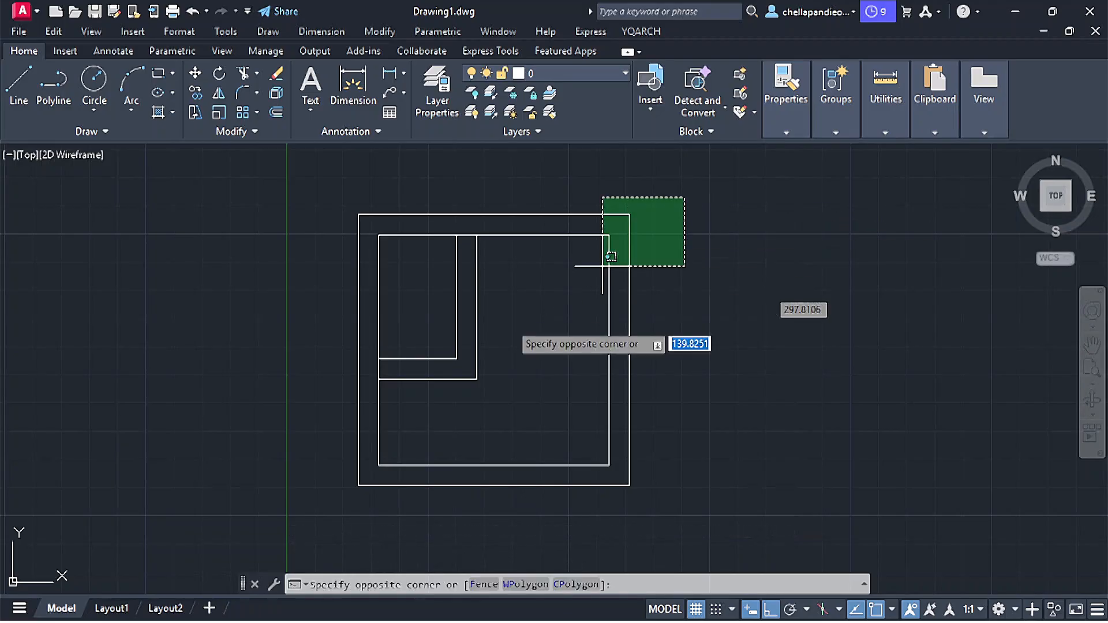
pyautogui.click(251, 509)
pyautogui.press('Delete')
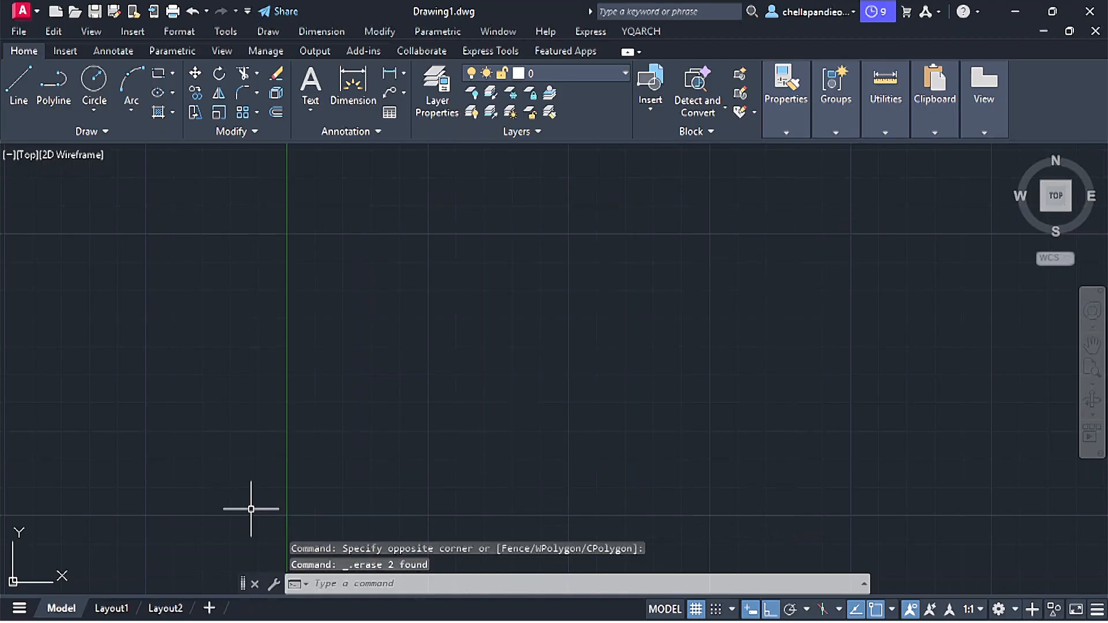
# Step: Open the 9-INCH-WALL multiline style for modification and add a third element at offset 0
pyautogui.write('mlst')
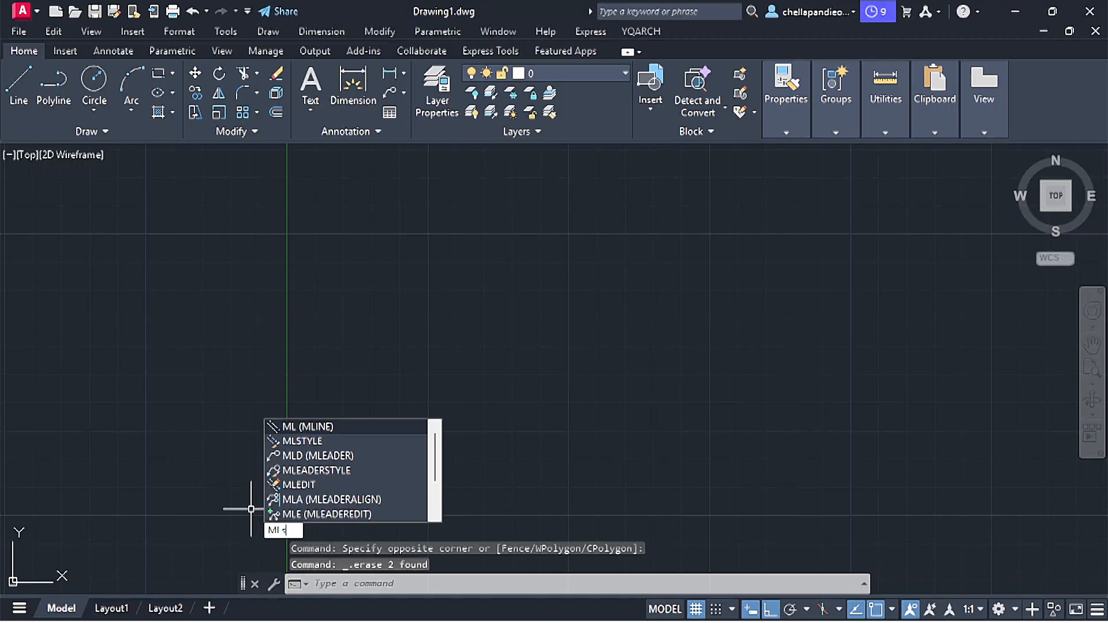
pyautogui.press('Return')
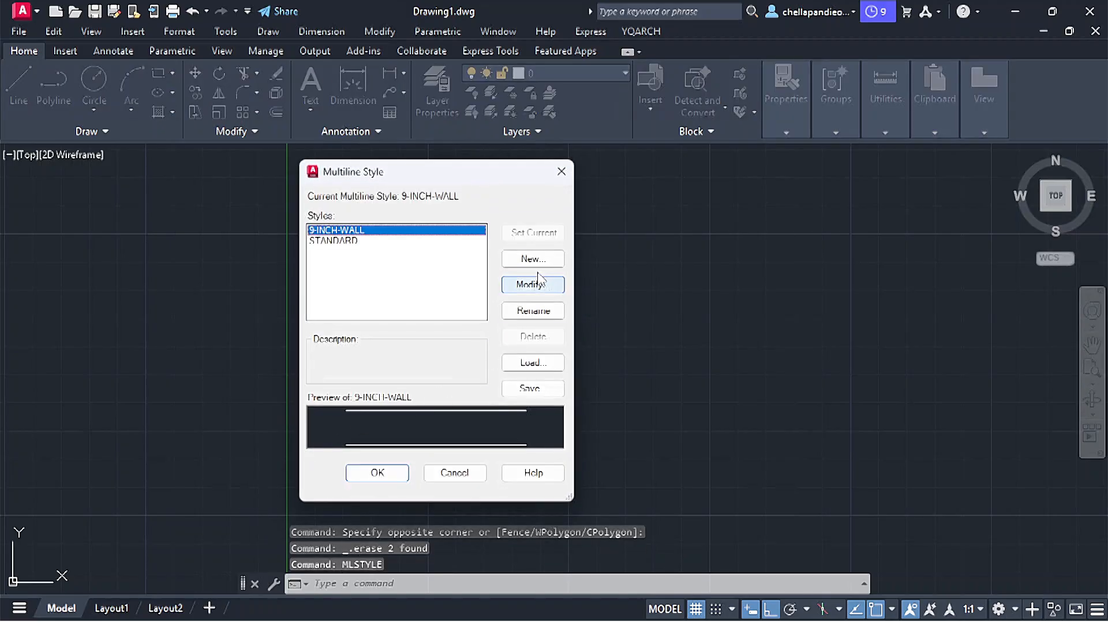
pyautogui.click(536, 286)
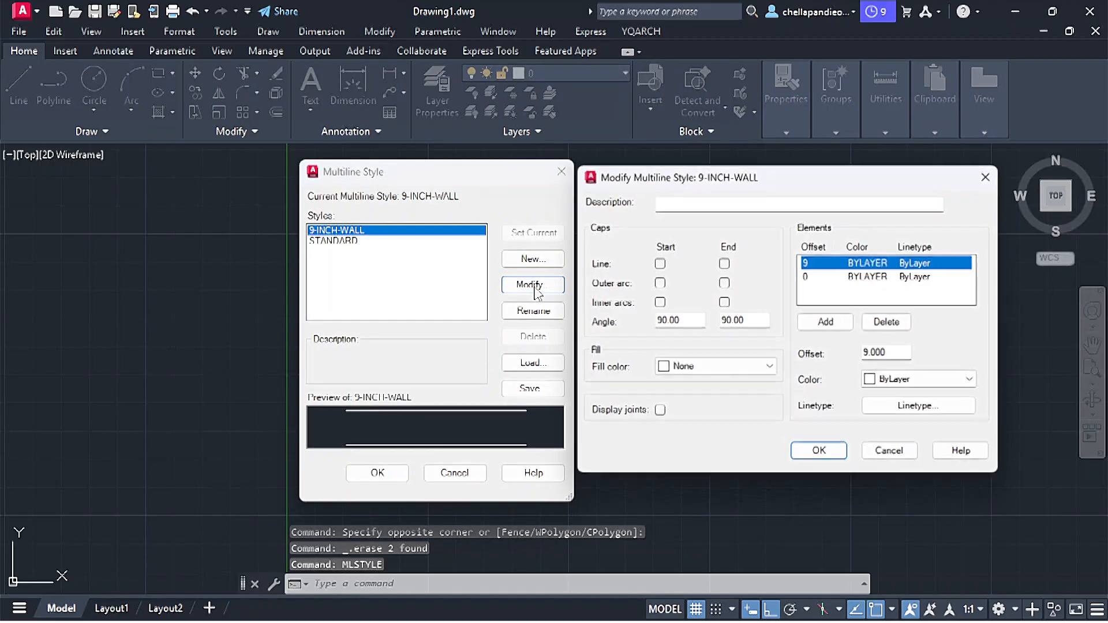
pyautogui.click(824, 328)
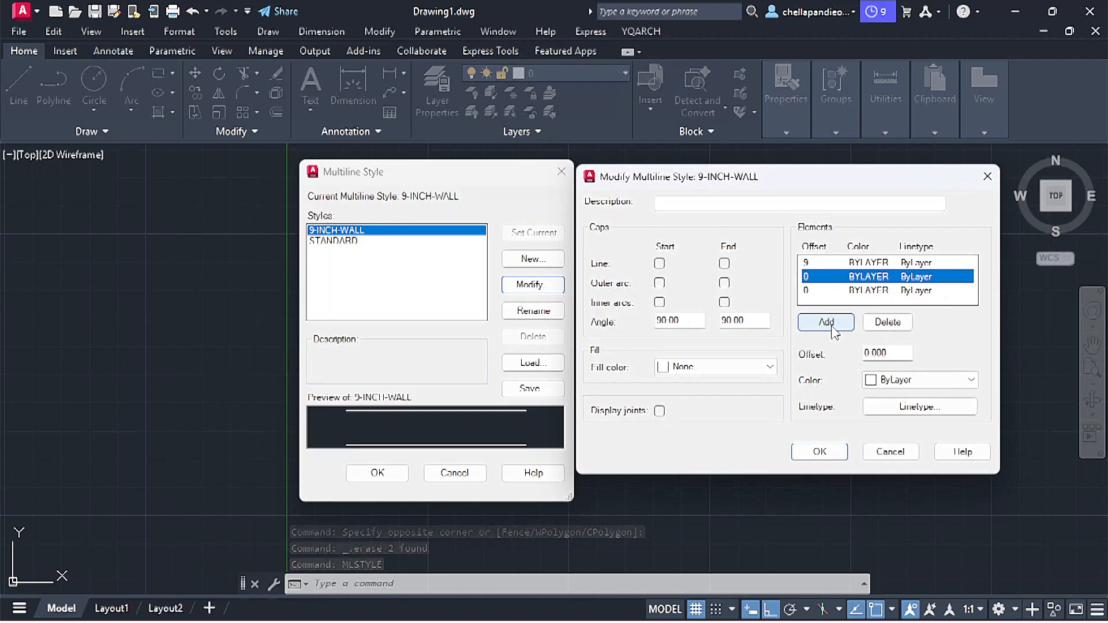
# Step: Set the offset of the first element in the 9-INCH-WALL style to 0.5
pyautogui.click(808, 264)
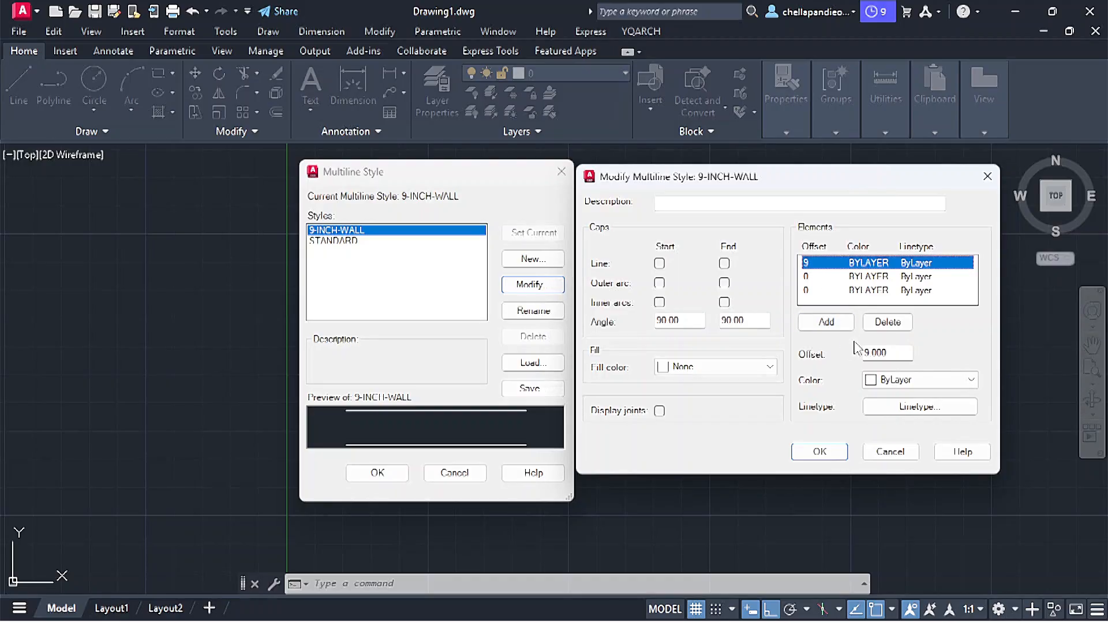
pyautogui.doubleClick(893, 351)
pyautogui.press('BackSpace')
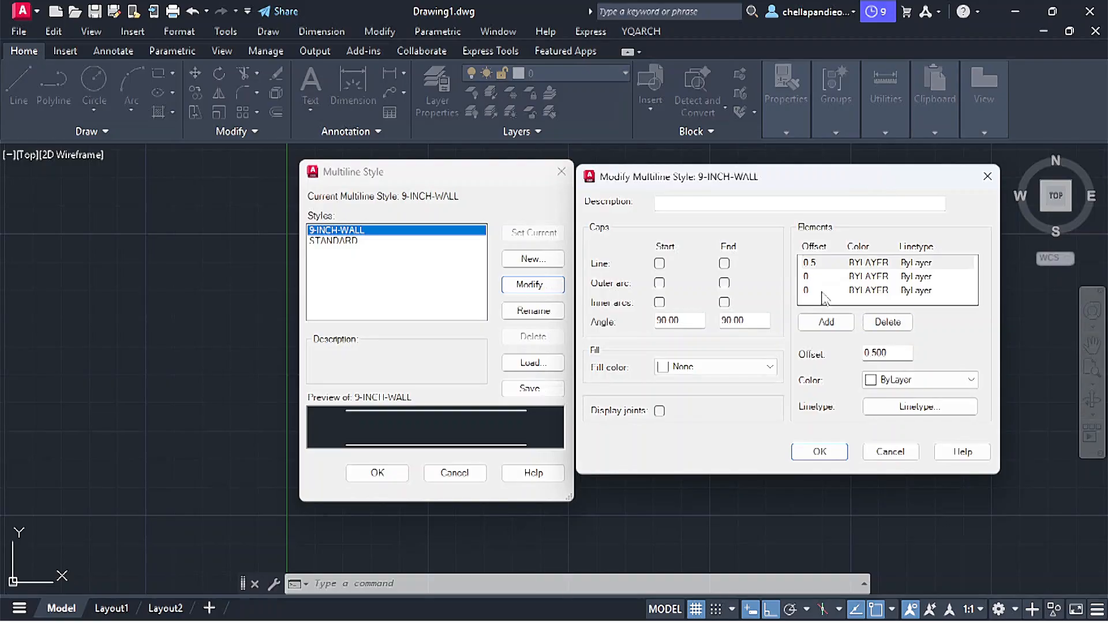
# Step: Set the offset of the third element in the 9-INCH-WALL style to -0.5 and check the style preview
pyautogui.click(820, 292)
pyautogui.doubleClick(896, 353)
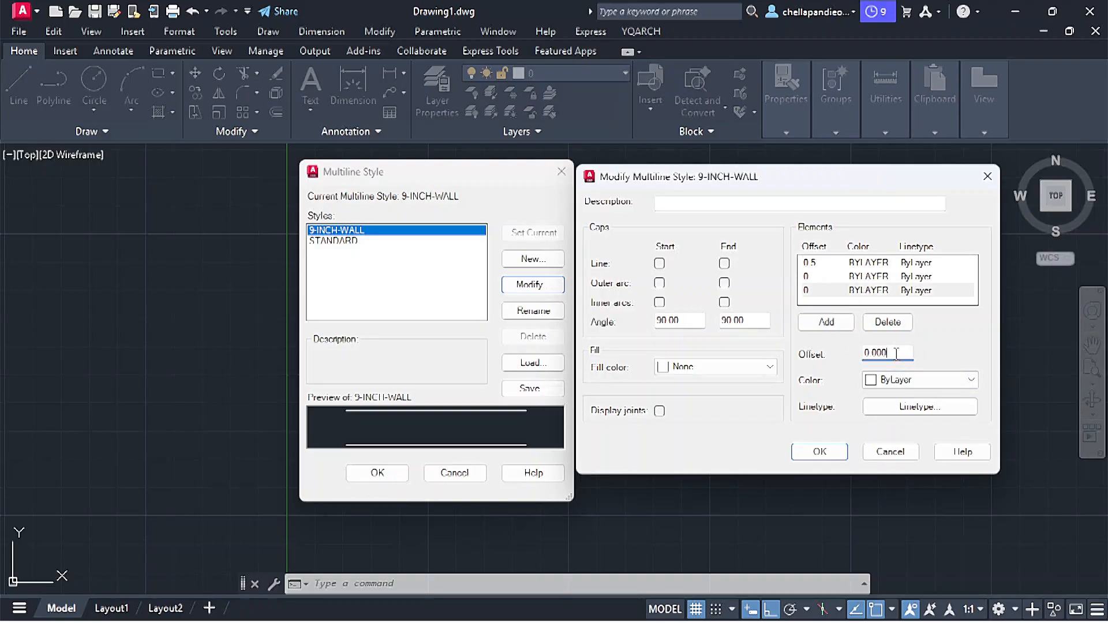
pyautogui.press('BackSpace')
pyautogui.write('-0.5')
pyautogui.press('Tab')
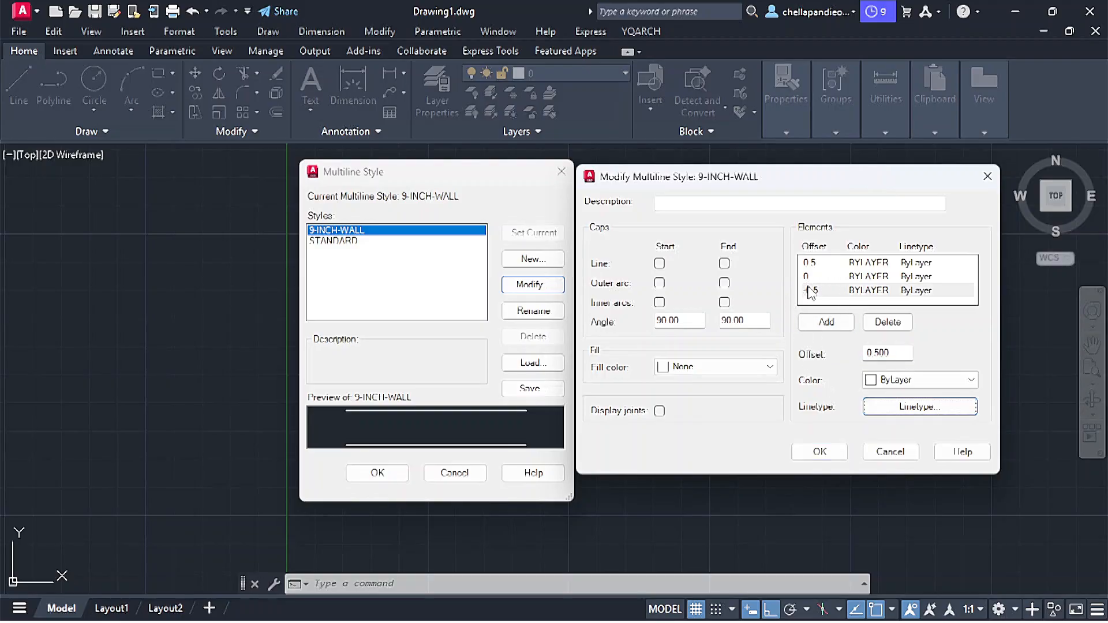
pyautogui.click(807, 278)
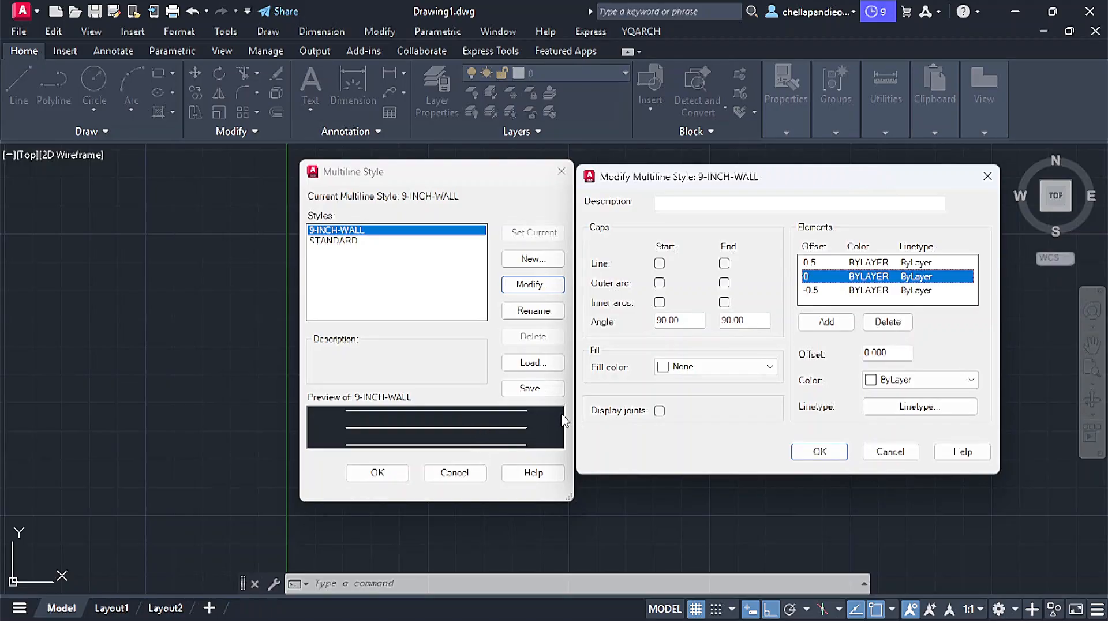
# Step: Colour the 9-INCH-WALL elements red at offset 0.5, yellow at 0 and green at -0.5, and accept the style
pyautogui.click(810, 263)
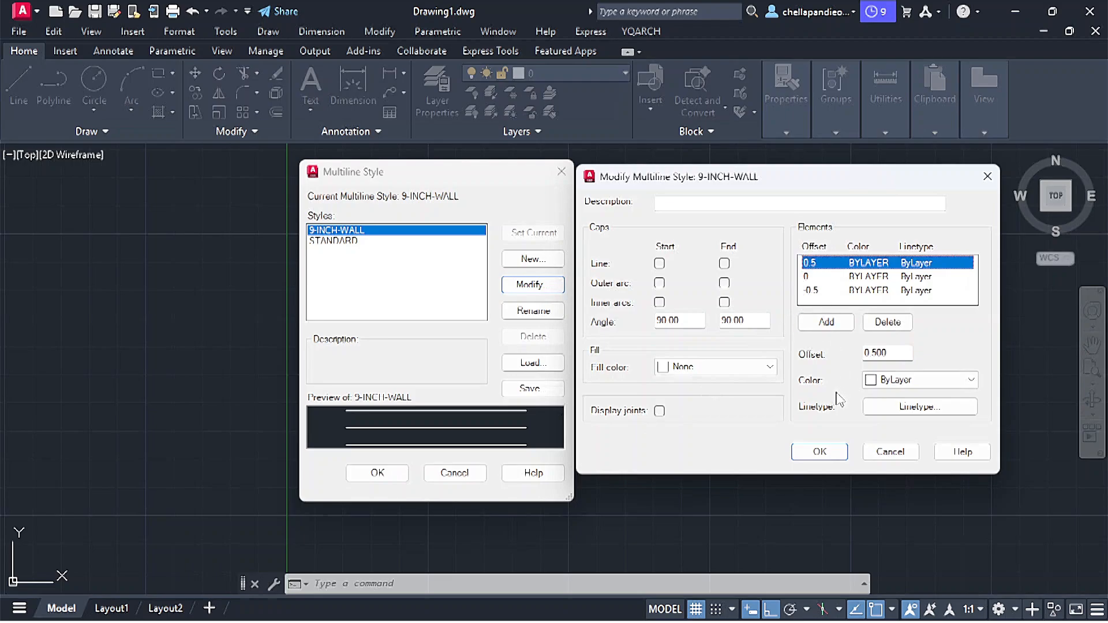
pyautogui.click(883, 380)
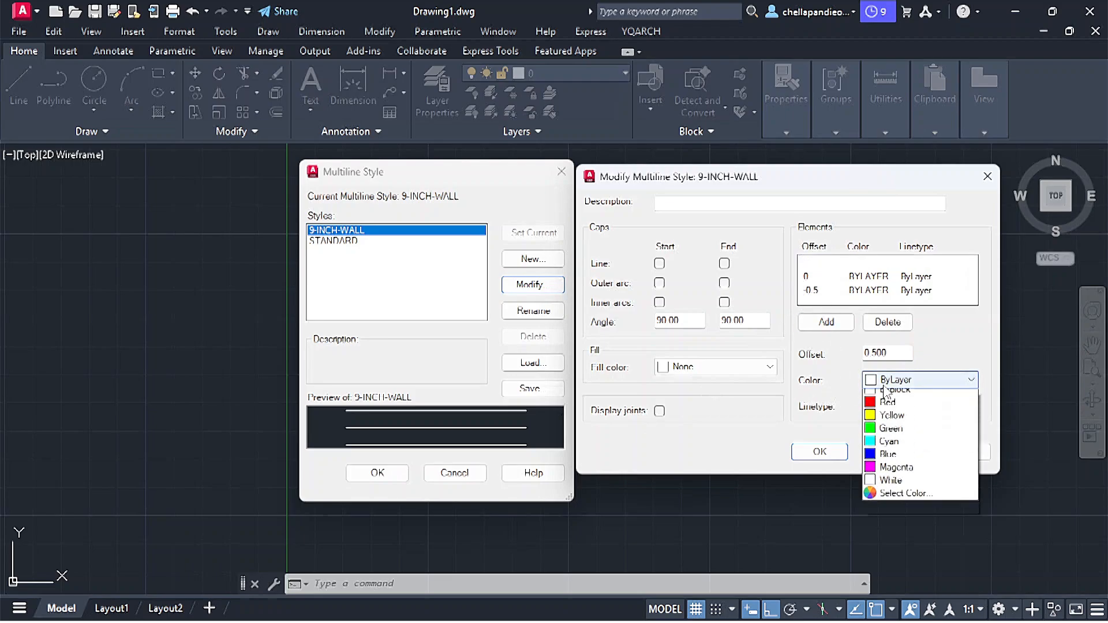
pyautogui.click(887, 423)
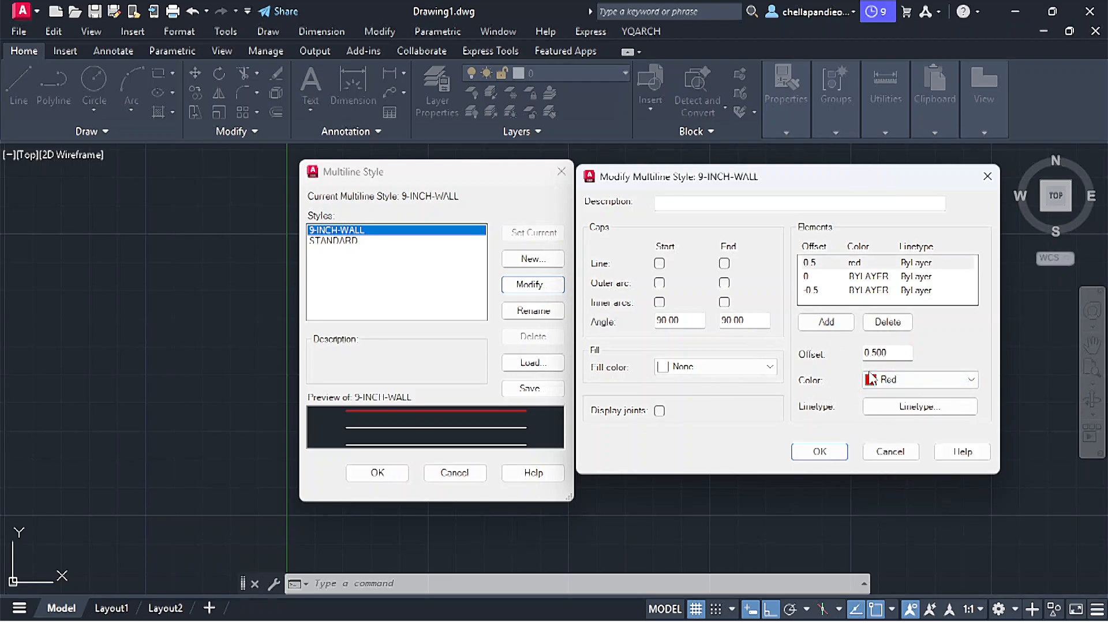
pyautogui.click(831, 279)
pyautogui.click(881, 380)
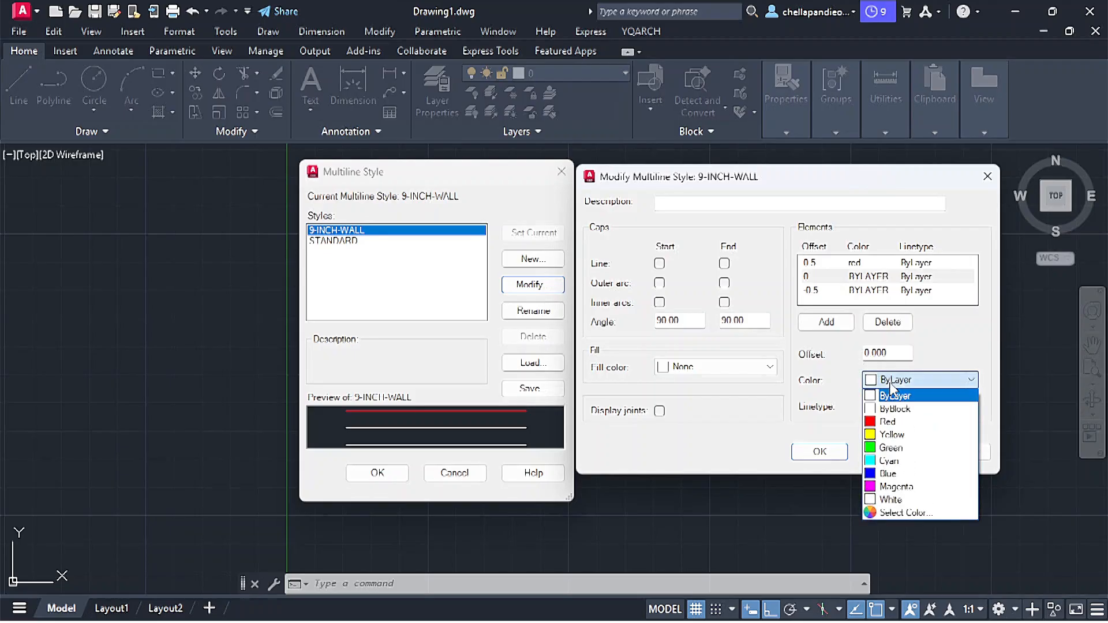
pyautogui.click(891, 435)
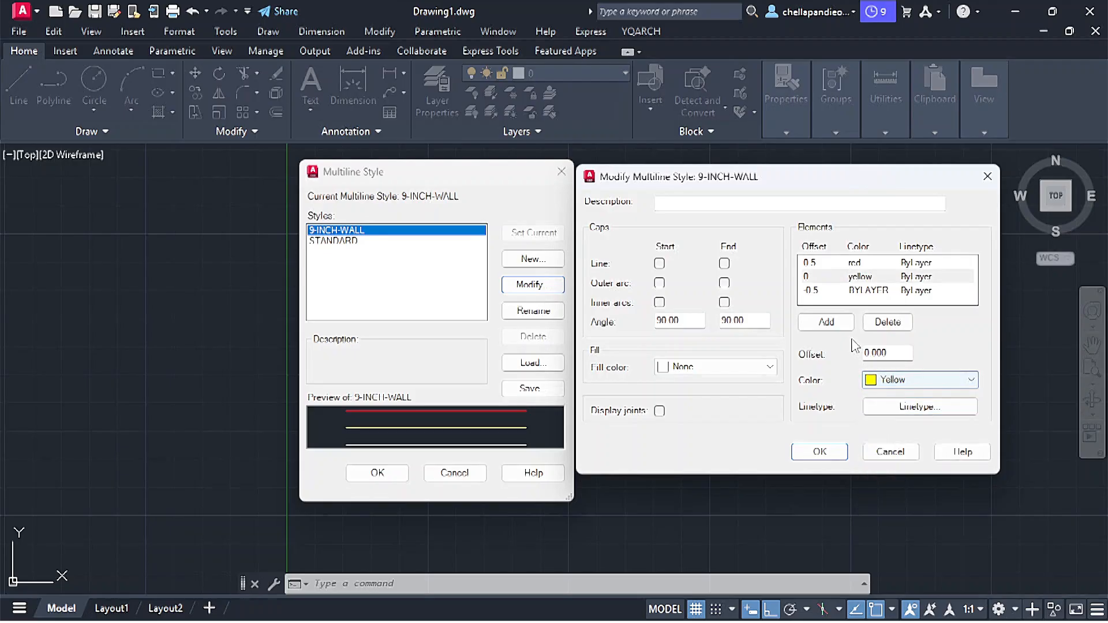
pyautogui.click(844, 291)
pyautogui.click(892, 381)
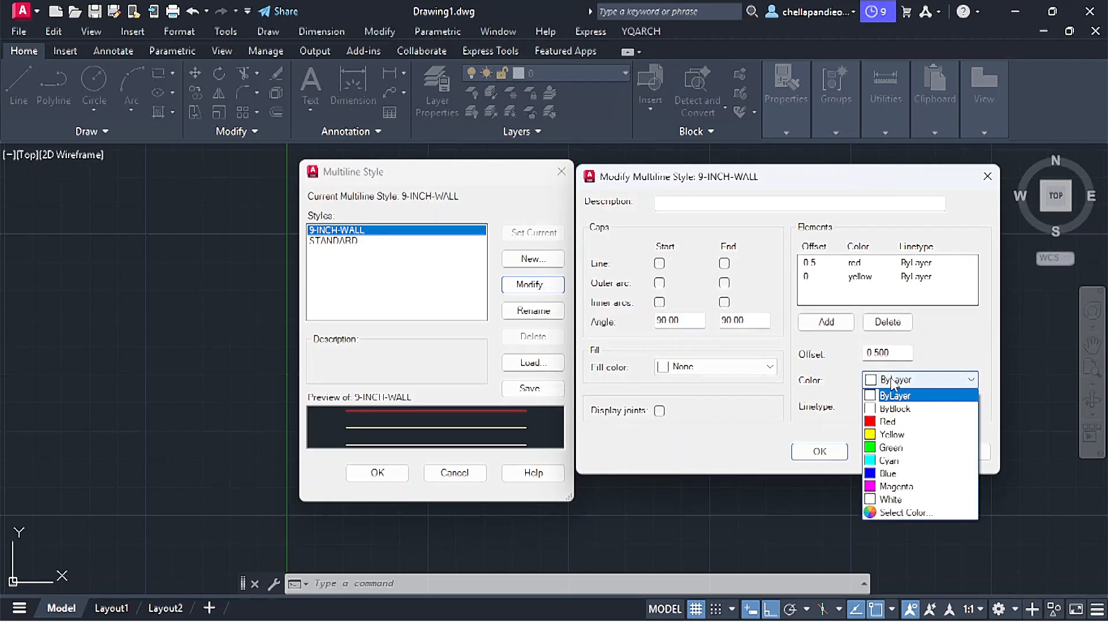
pyautogui.click(896, 448)
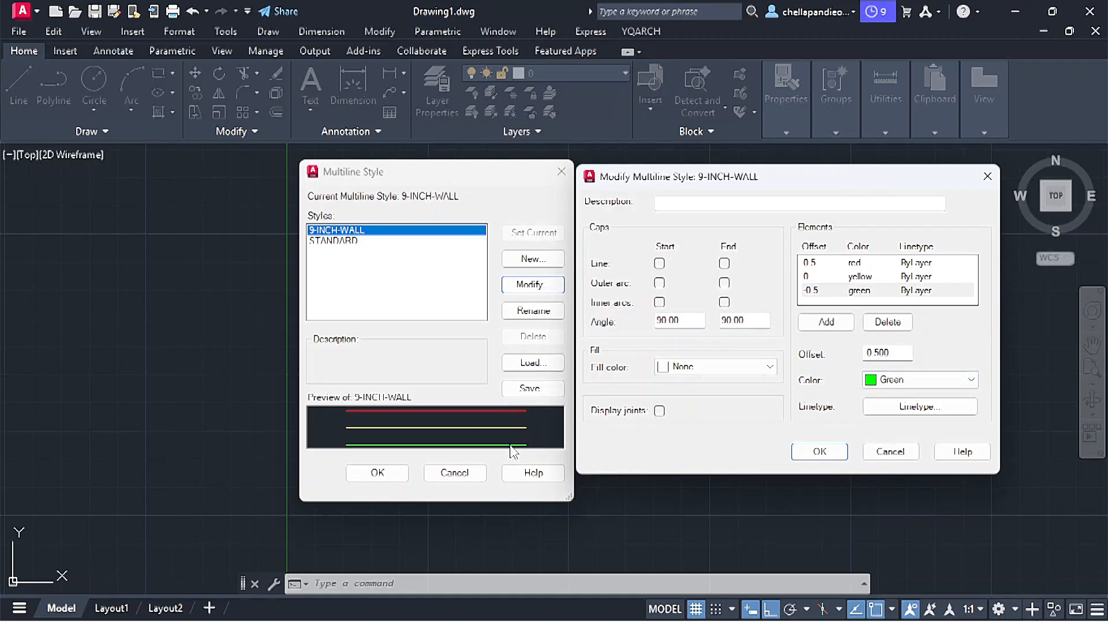
pyautogui.click(819, 452)
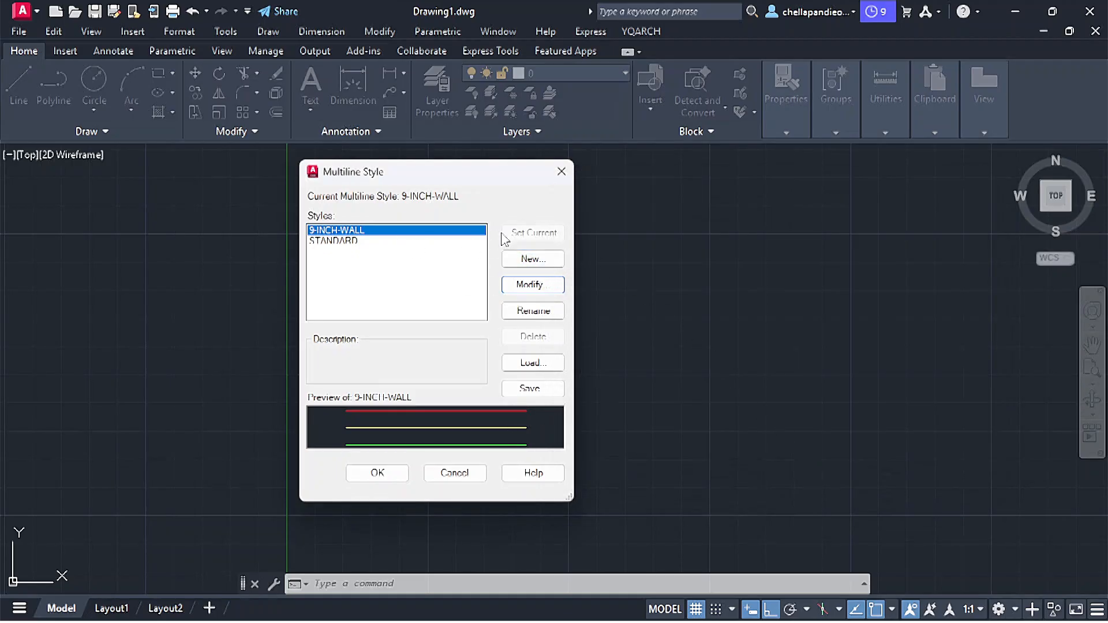
pyautogui.click(394, 475)
pyautogui.write('ml')
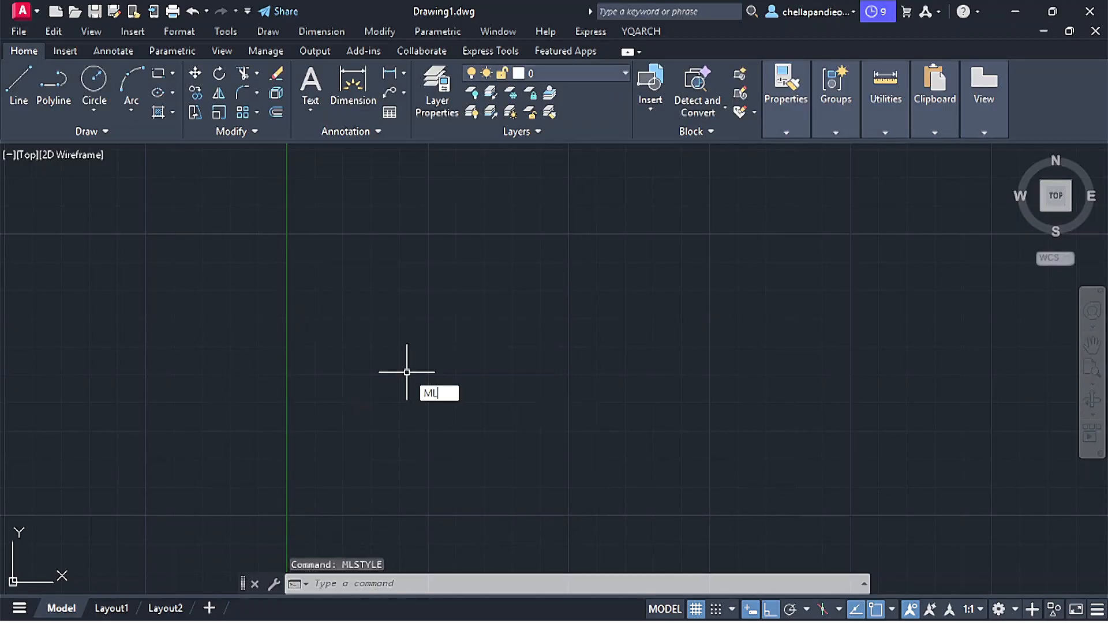
pyautogui.press('Return')
pyautogui.click(365, 280)
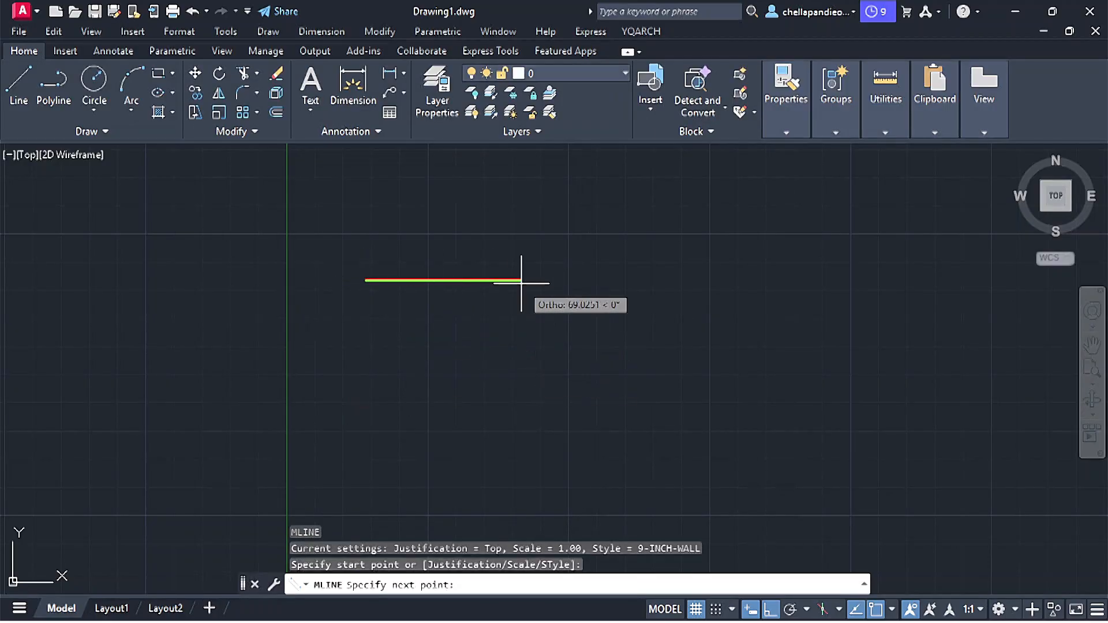
pyautogui.press('Escape')
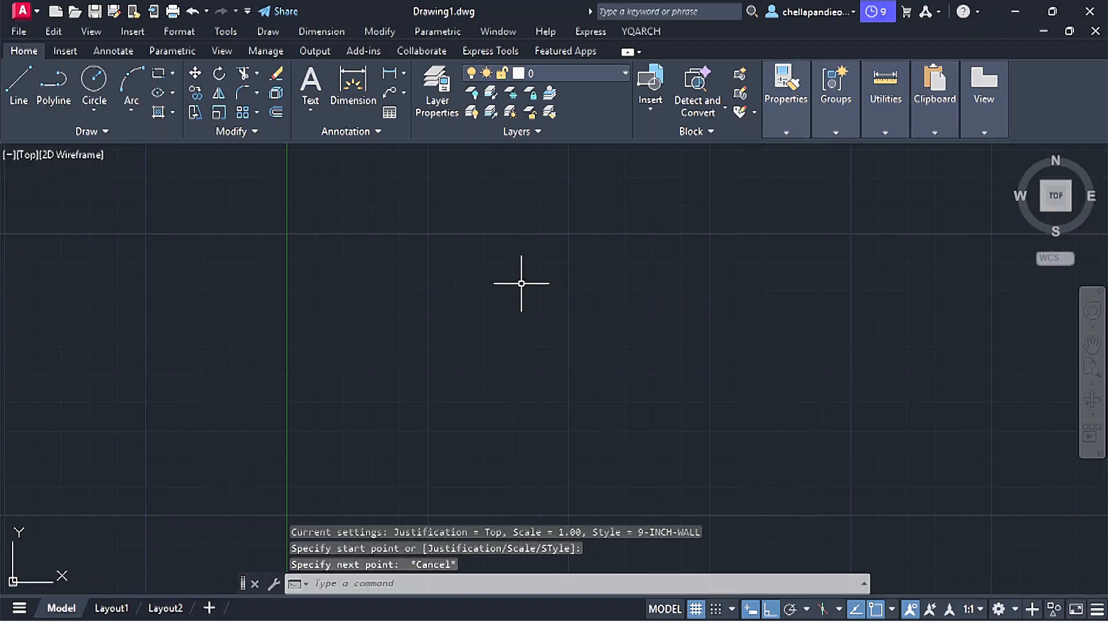
# Step: Set the multiline scale to 10 and draw a single horizontal wall segment in the 9-INCH-WALL style
pyautogui.write('ml')
pyautogui.press('Return')
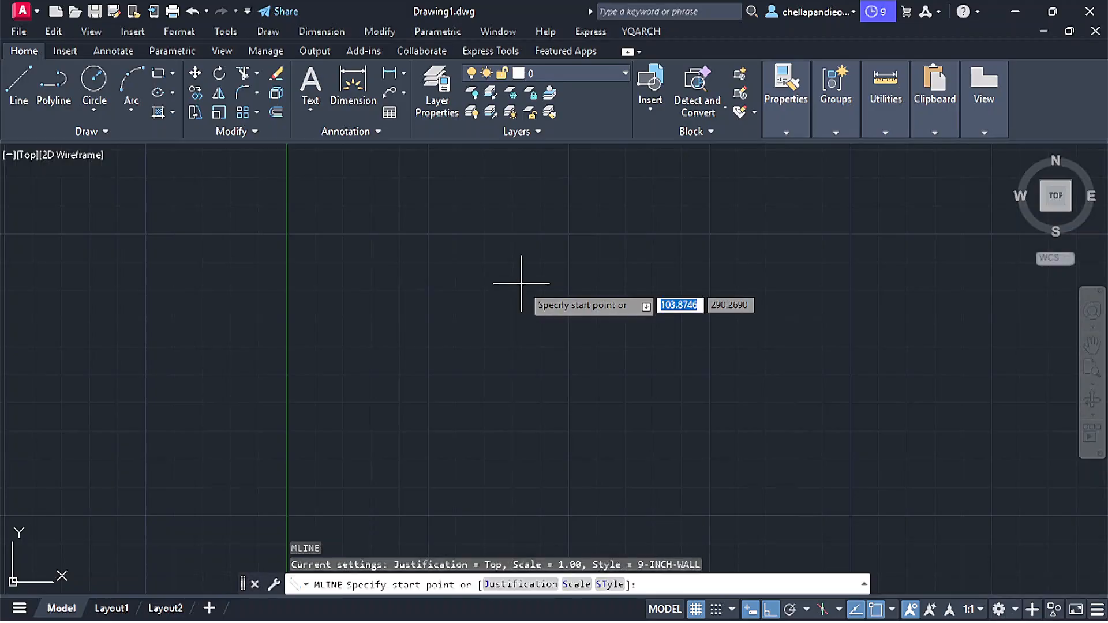
pyautogui.write('s')
pyautogui.press('Return')
pyautogui.write('10')
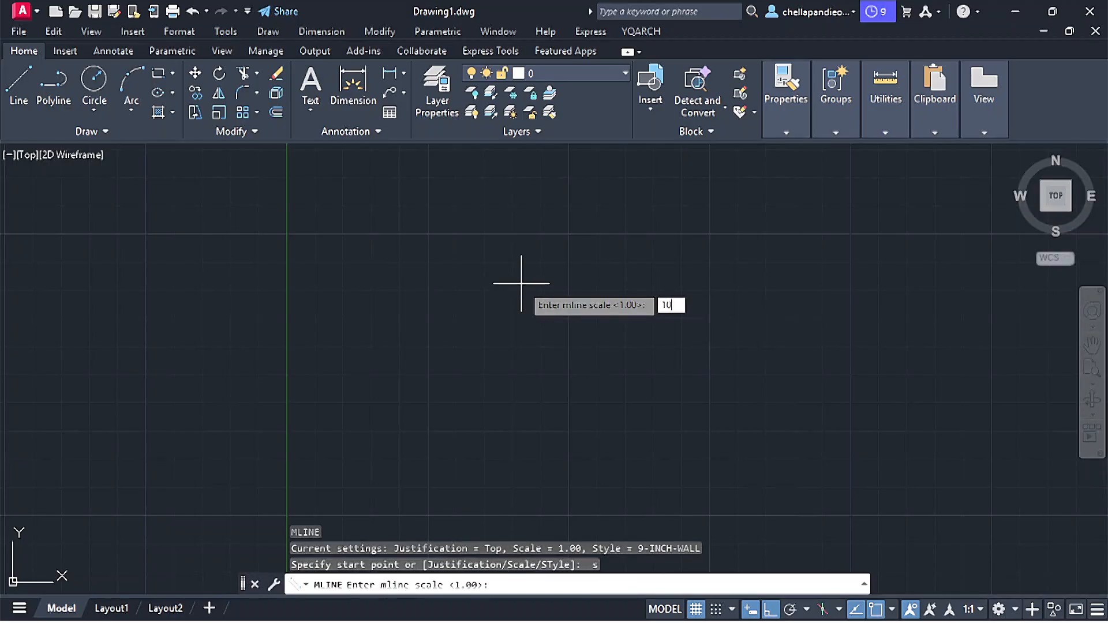
pyautogui.press('Return')
pyautogui.click(417, 317)
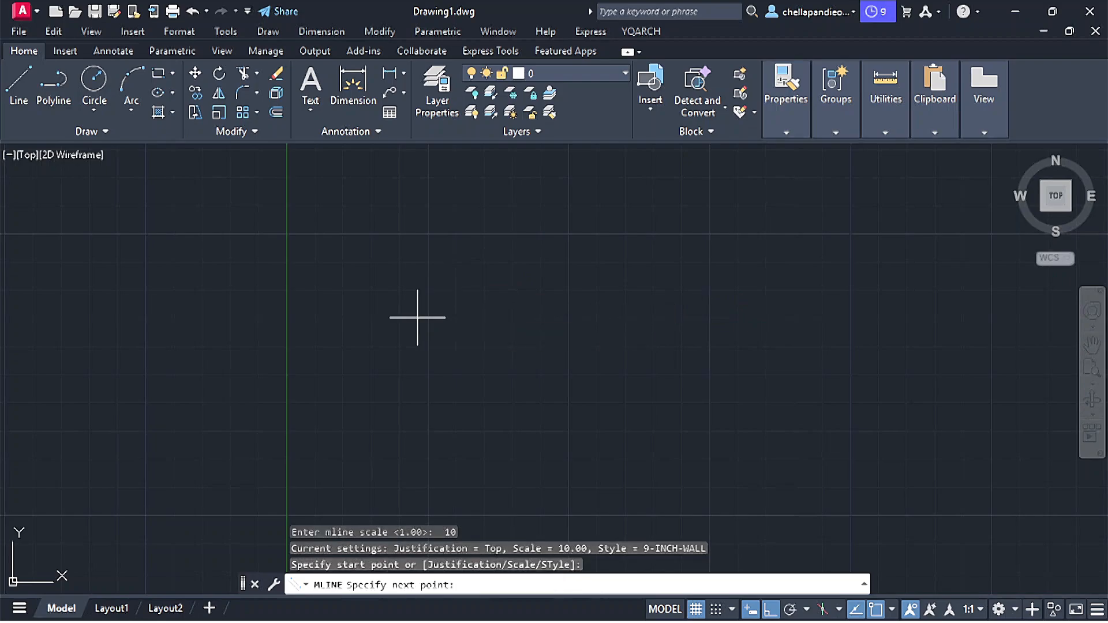
pyautogui.scroll(2, 462, 317)
pyautogui.click(731, 339)
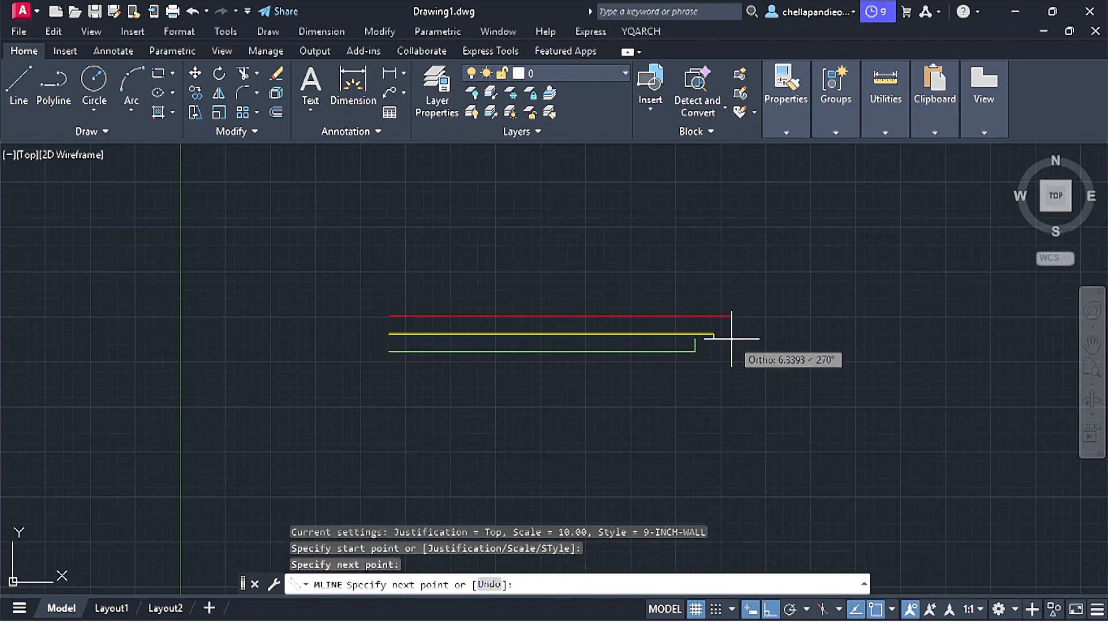
pyautogui.rightClick(732, 338)
pyautogui.click(762, 348)
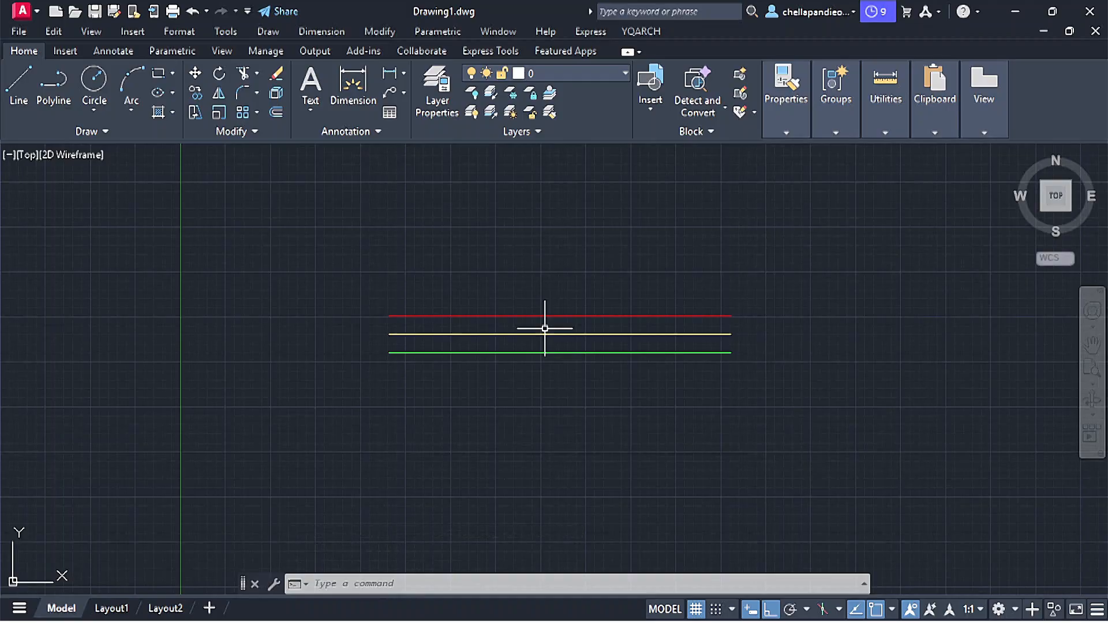
pyautogui.moveTo(545, 380); pyautogui.dragTo(507, 314, button='middle')
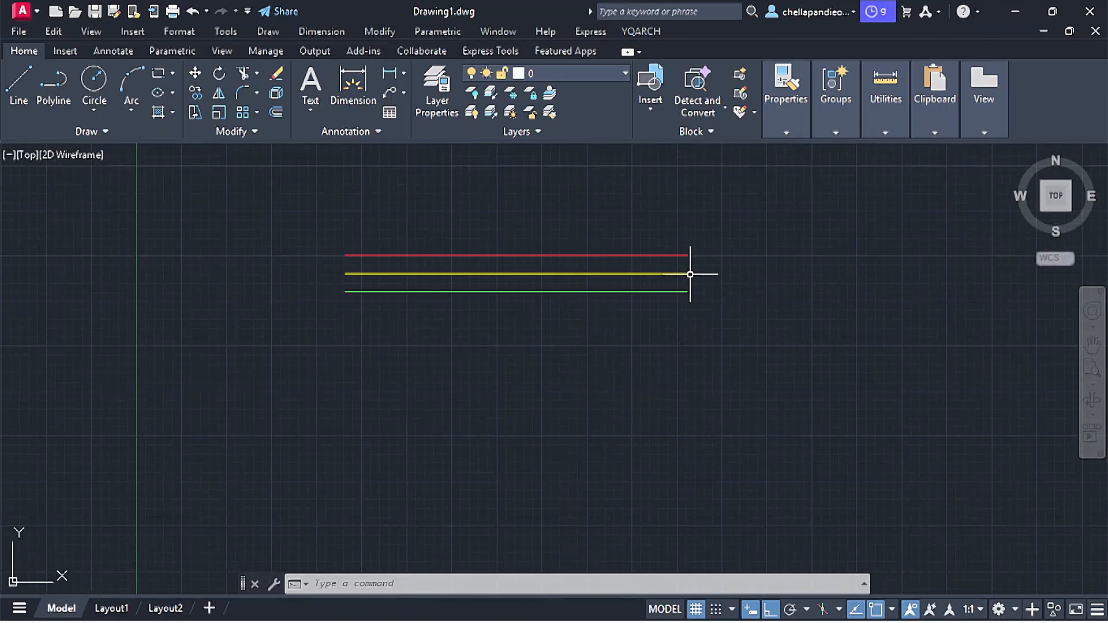
pyautogui.write('MLST')
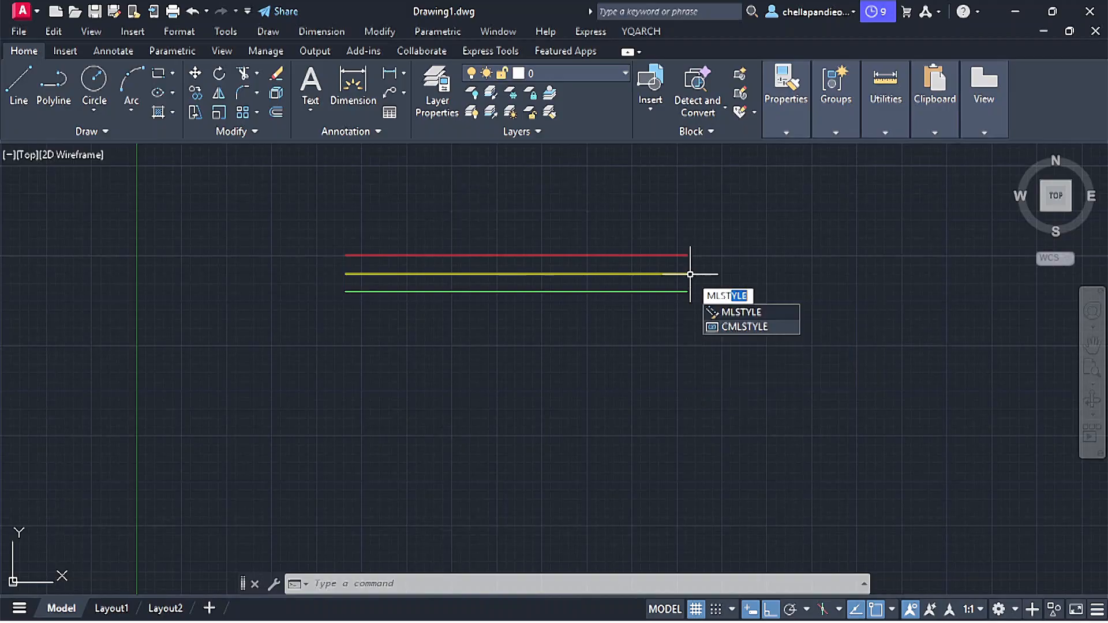
pyautogui.press('Return')
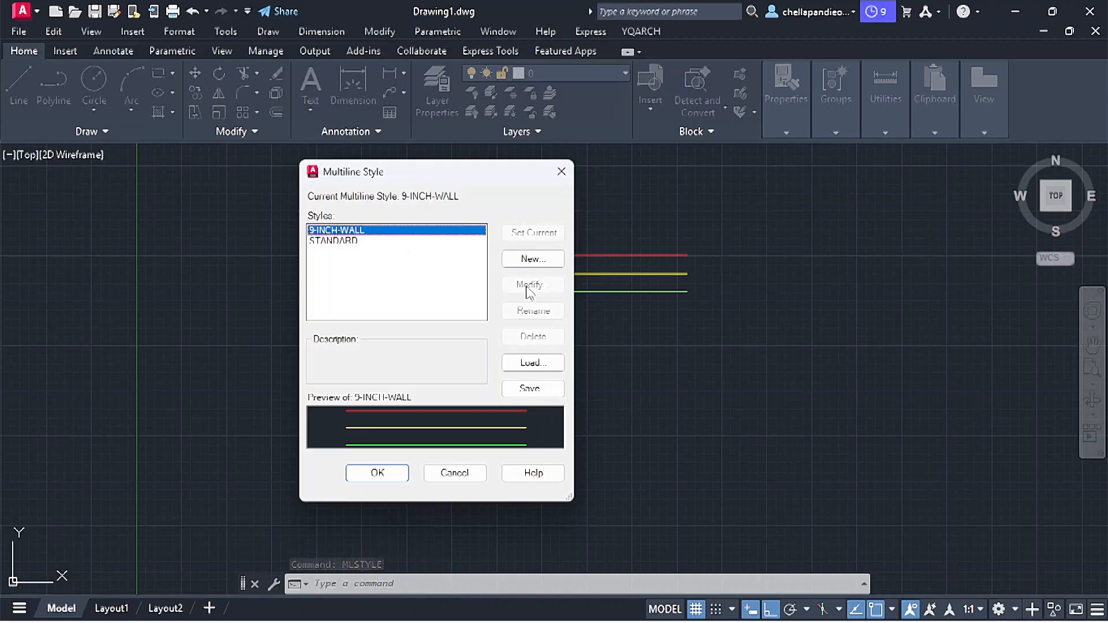
pyautogui.click(460, 482)
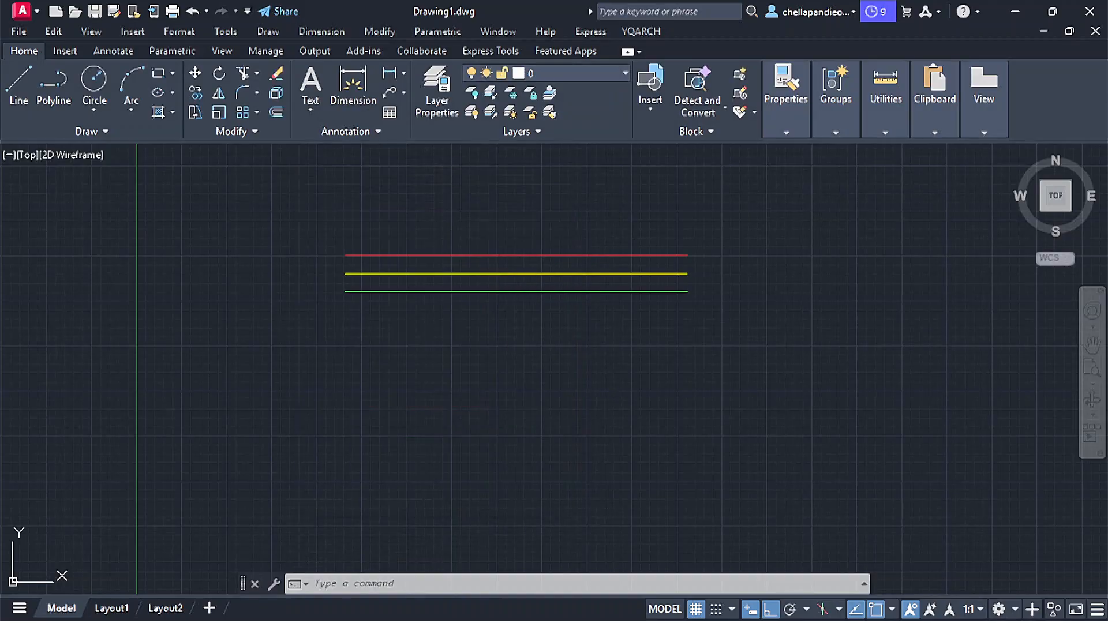
# Step: Select the horizontal three-line wall and erase it
pyautogui.click(594, 407)
pyautogui.click(500, 242)
pyautogui.press('Delete')
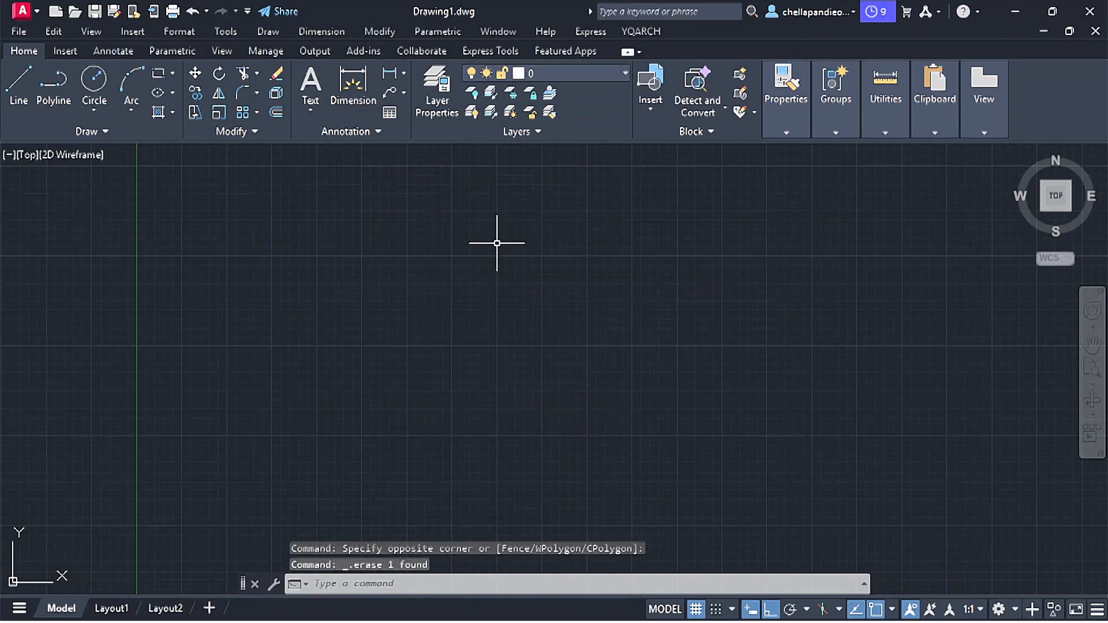
# Step: Open the 9-INCH-WALL multiline style for modification
pyautogui.write('mlst')
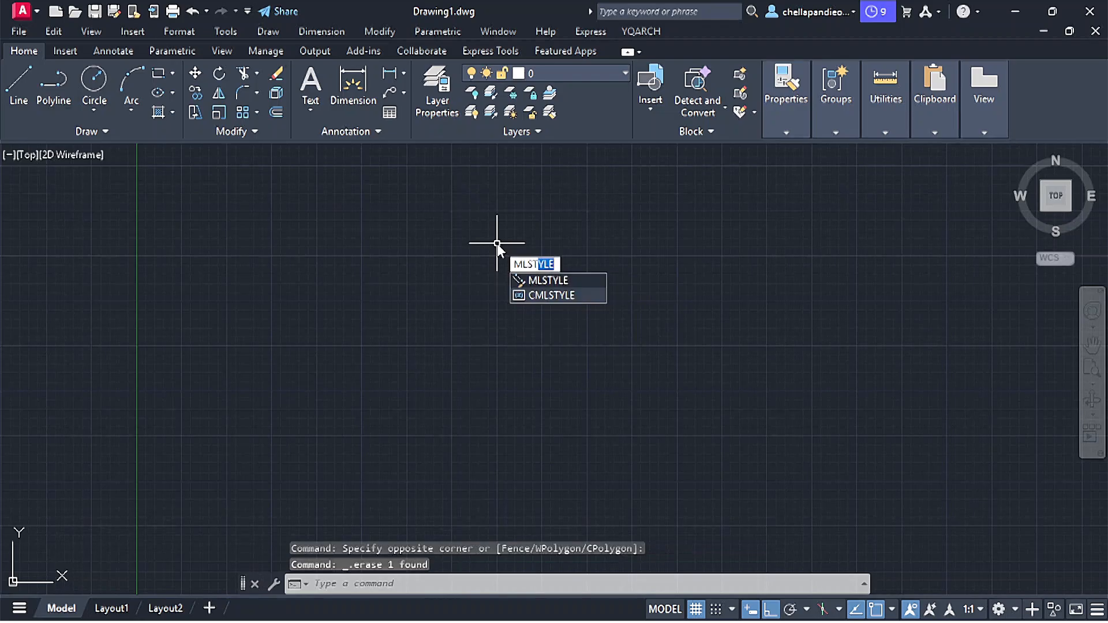
pyautogui.press('Return')
pyautogui.click(522, 286)
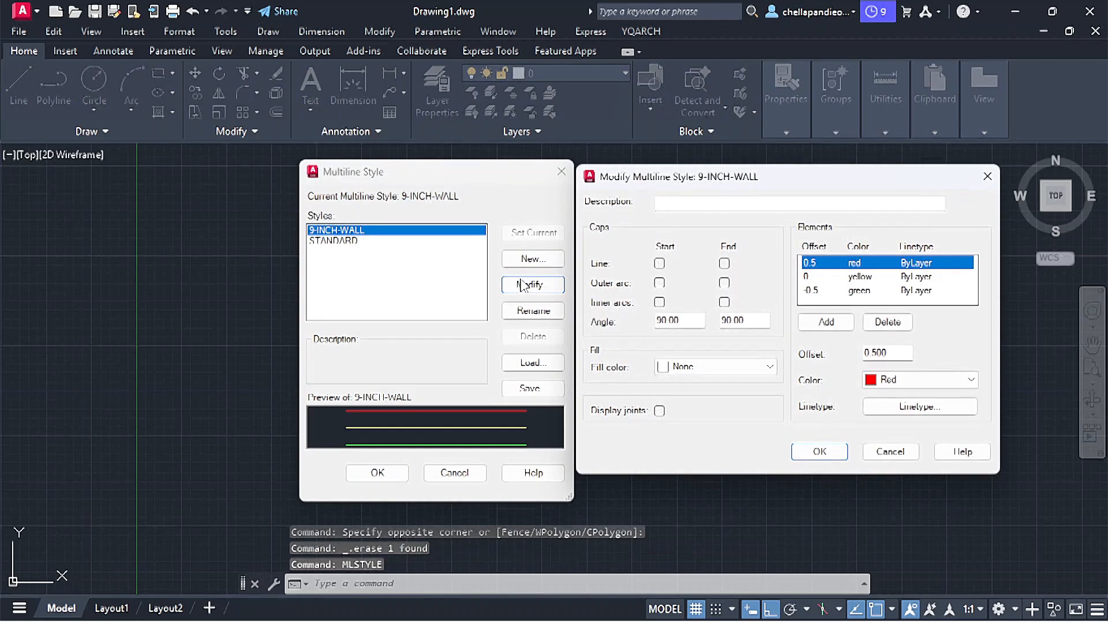
# Step: Try line caps at the start and end of the 9-INCH-WALL style in the preview and clear them again
pyautogui.click(659, 264)
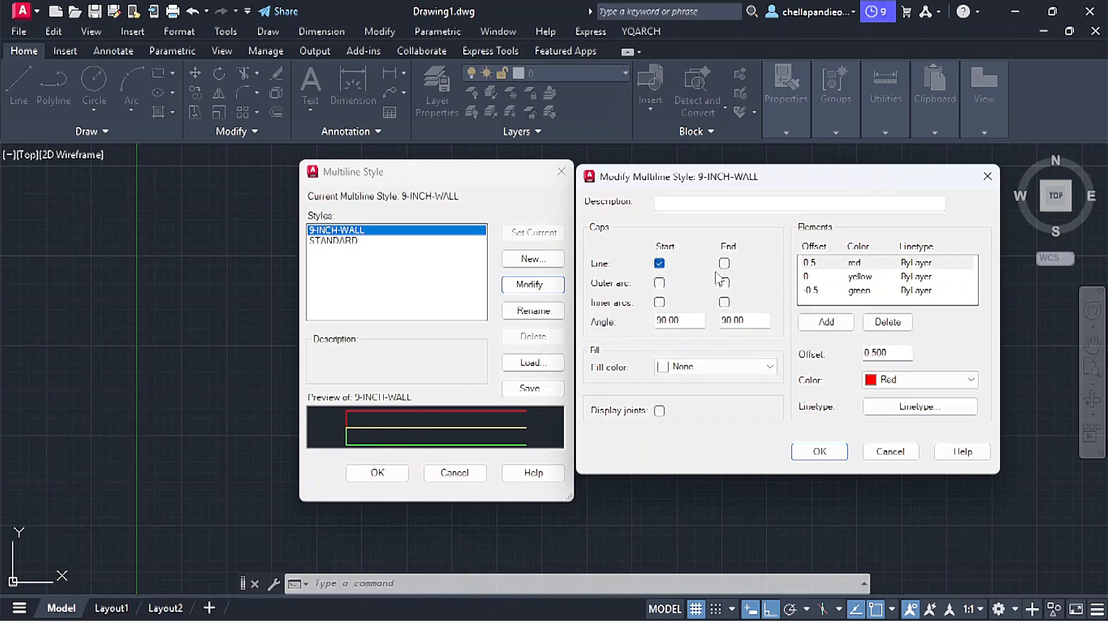
pyautogui.click(724, 263)
pyautogui.click(659, 263)
pyautogui.click(724, 263)
# Step: Compare outer arc and inner arc caps in the preview, leaving only outer arcs enabled at both start and end
pyautogui.click(659, 282)
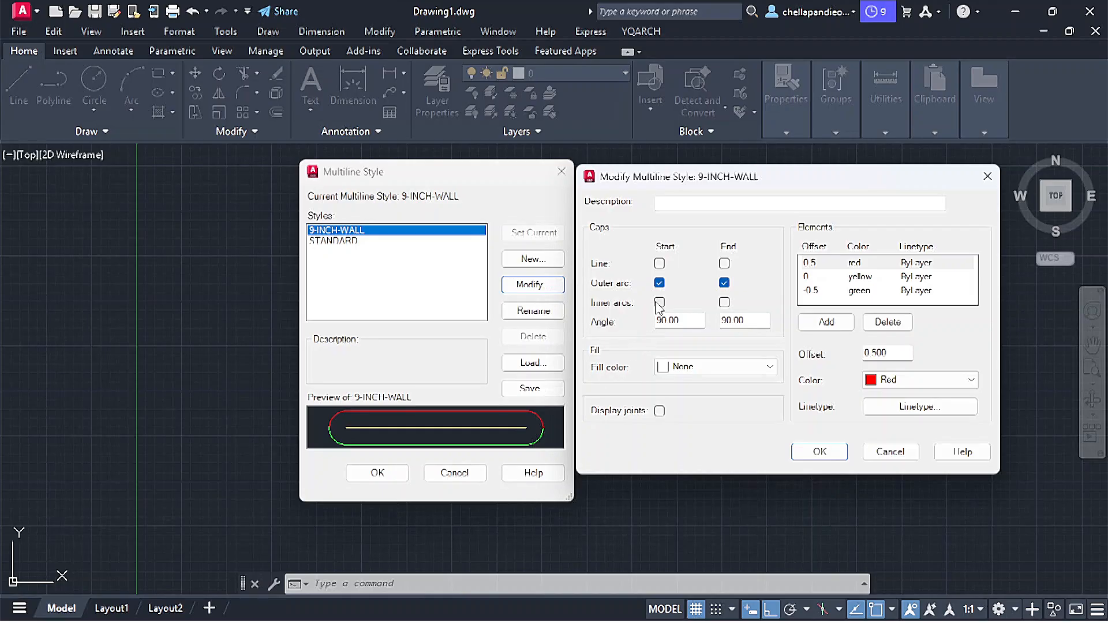
pyautogui.click(725, 283)
pyautogui.click(659, 283)
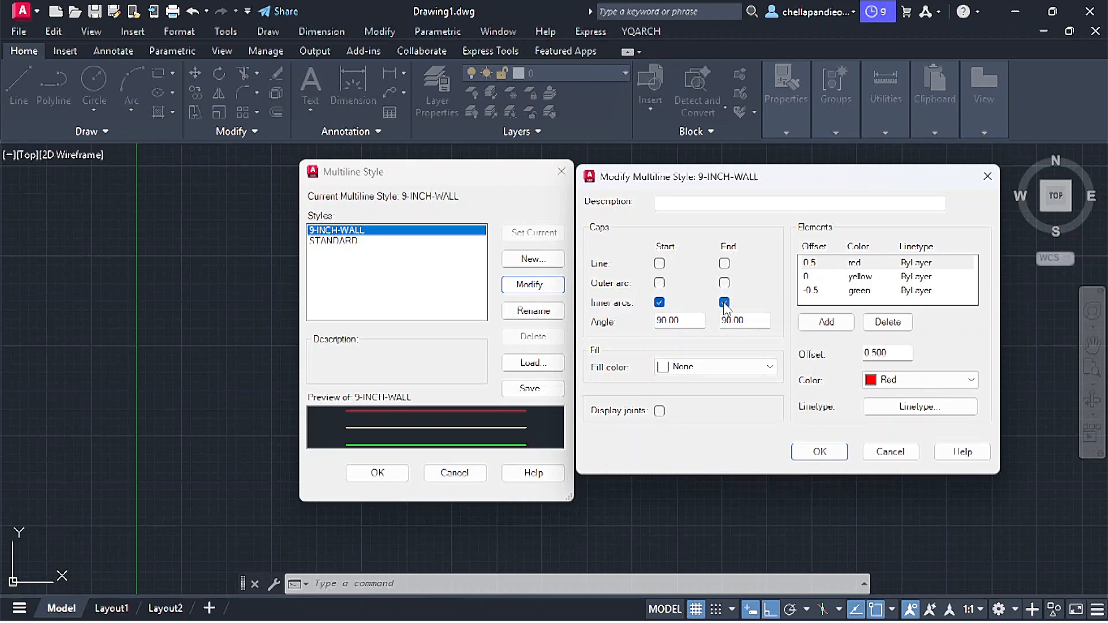
pyautogui.click(659, 283)
pyautogui.click(724, 282)
pyautogui.click(724, 303)
pyautogui.click(659, 302)
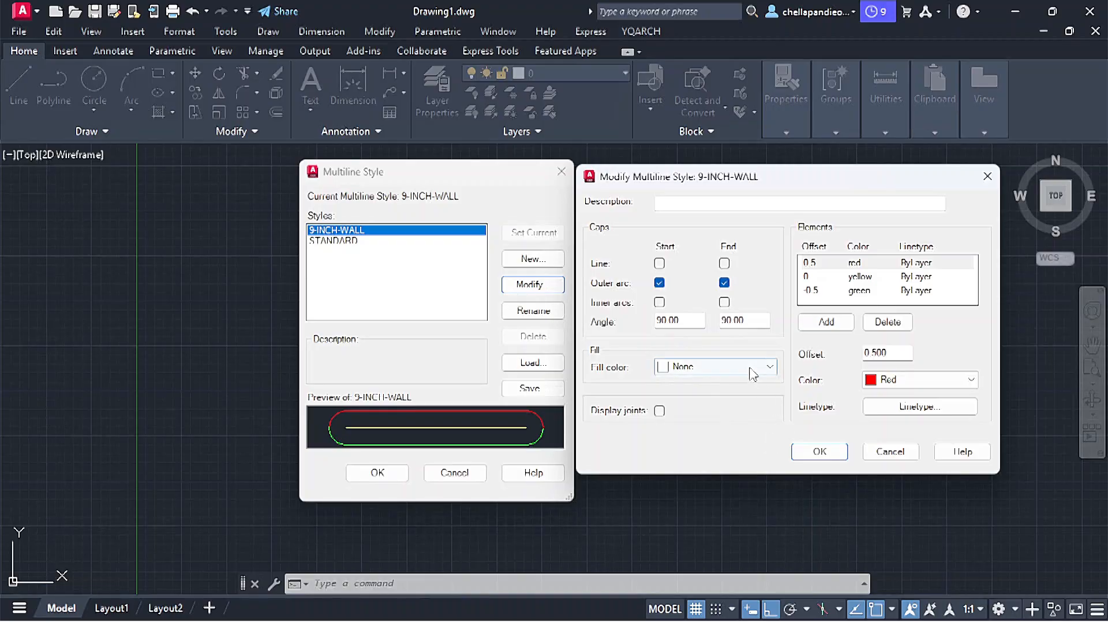
# Step: Set the fill color of the 9-INCH-WALL style to Blue and accept the style changes
pyautogui.click(768, 367)
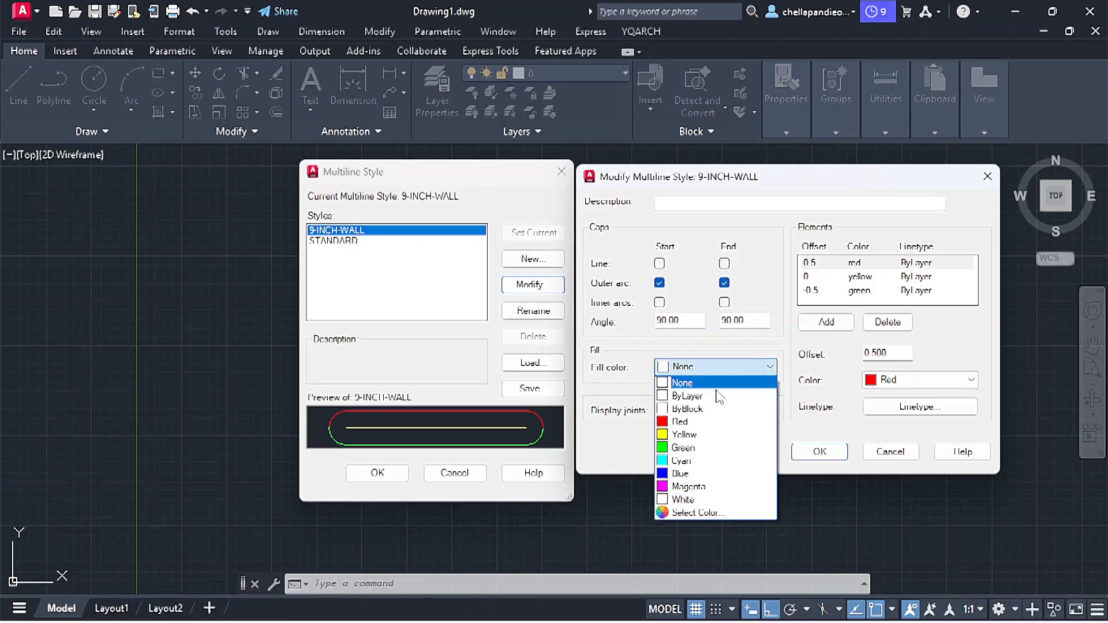
pyautogui.click(684, 475)
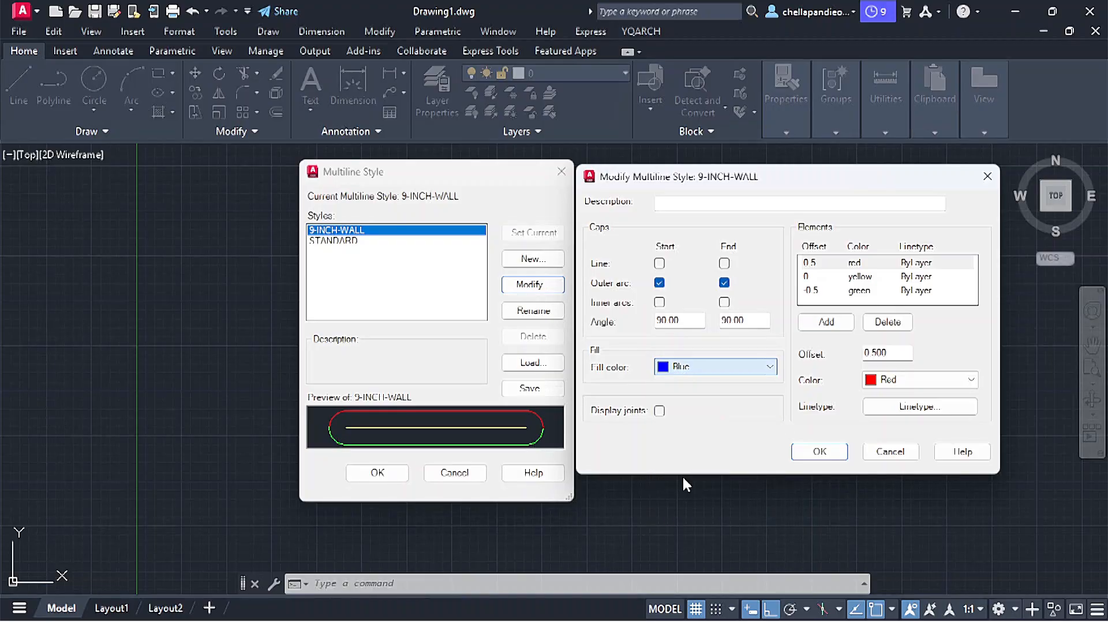
pyautogui.click(805, 457)
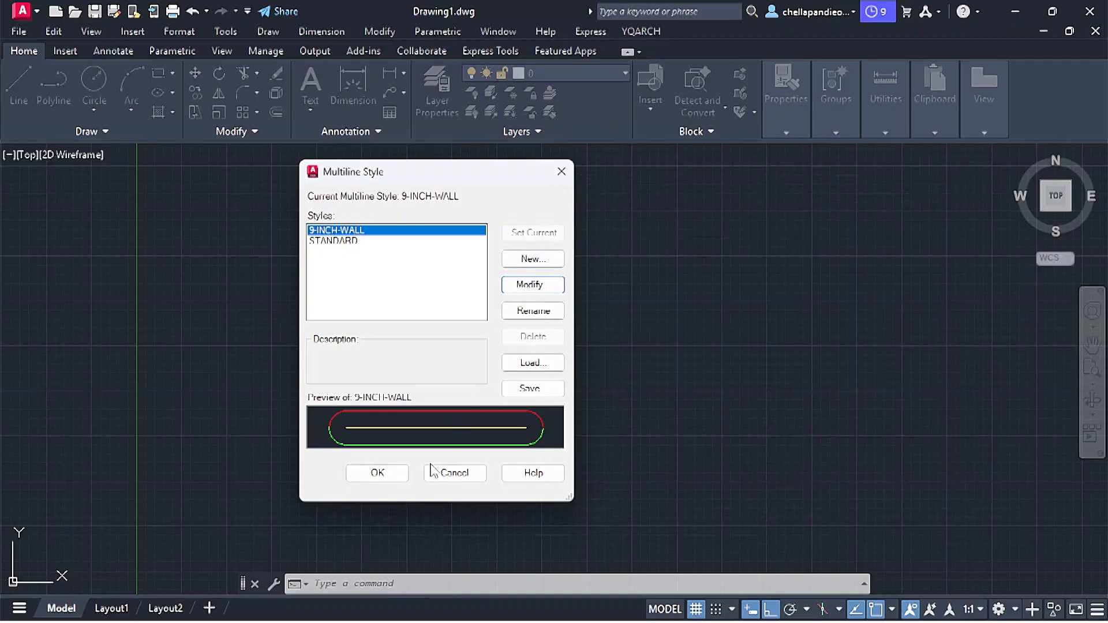
pyautogui.click(382, 476)
# Step: Draw an L-shaped multiline wall with a horizontal run about 130 units long and a vertical run down from its right end
pyautogui.write('m')
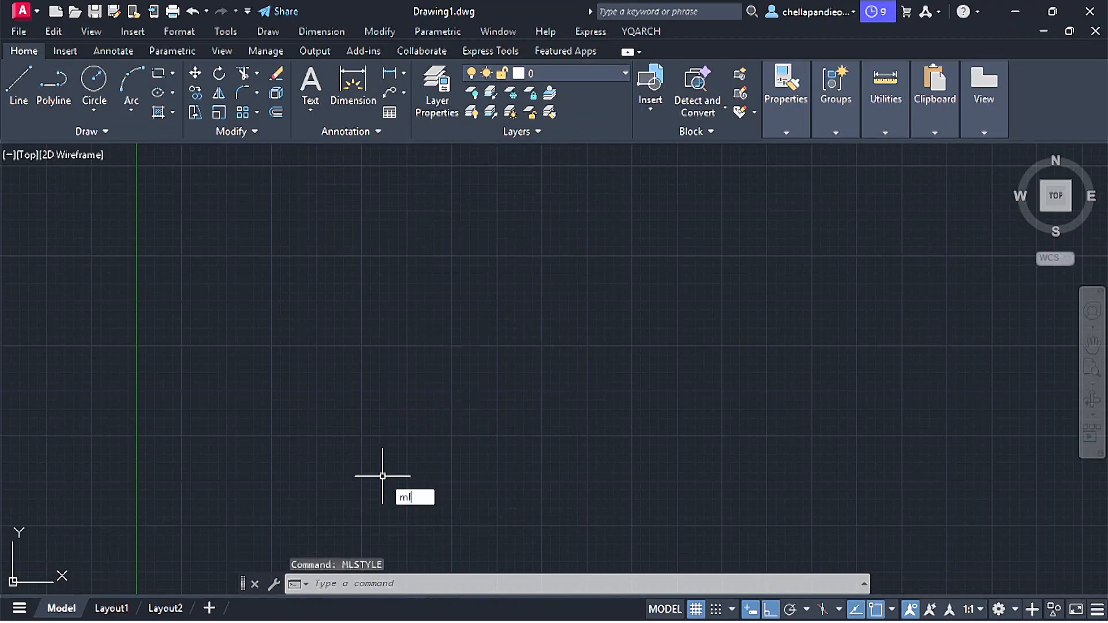
pyautogui.write('l')
pyautogui.press('Return')
pyautogui.click(296, 333)
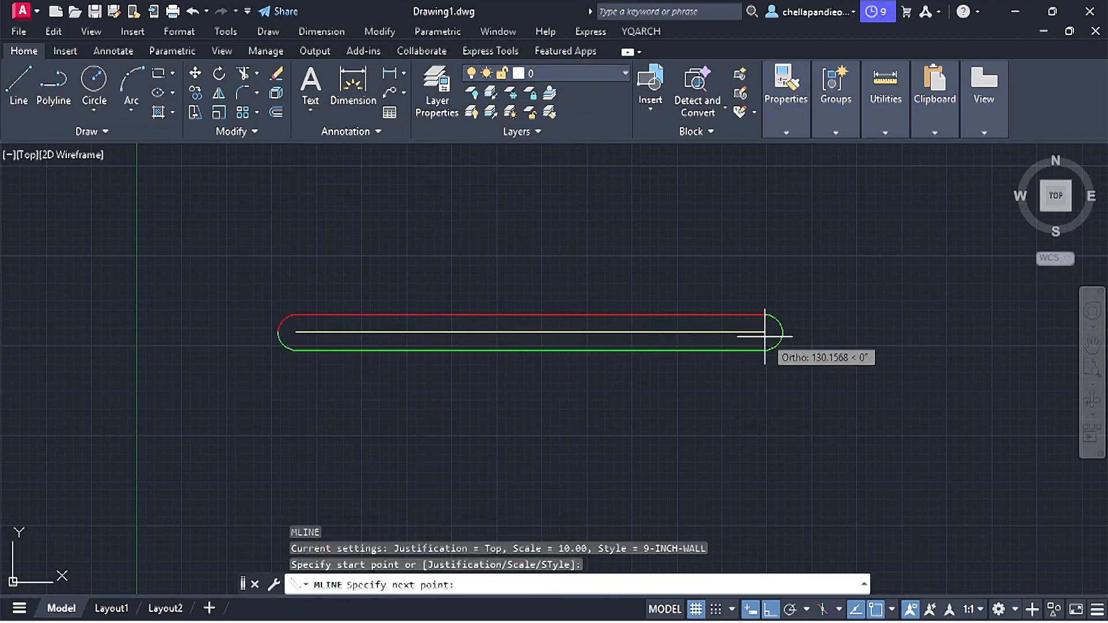
pyautogui.click(765, 337)
pyautogui.moveTo(773, 480); pyautogui.dragTo(712, 345, button='middle')
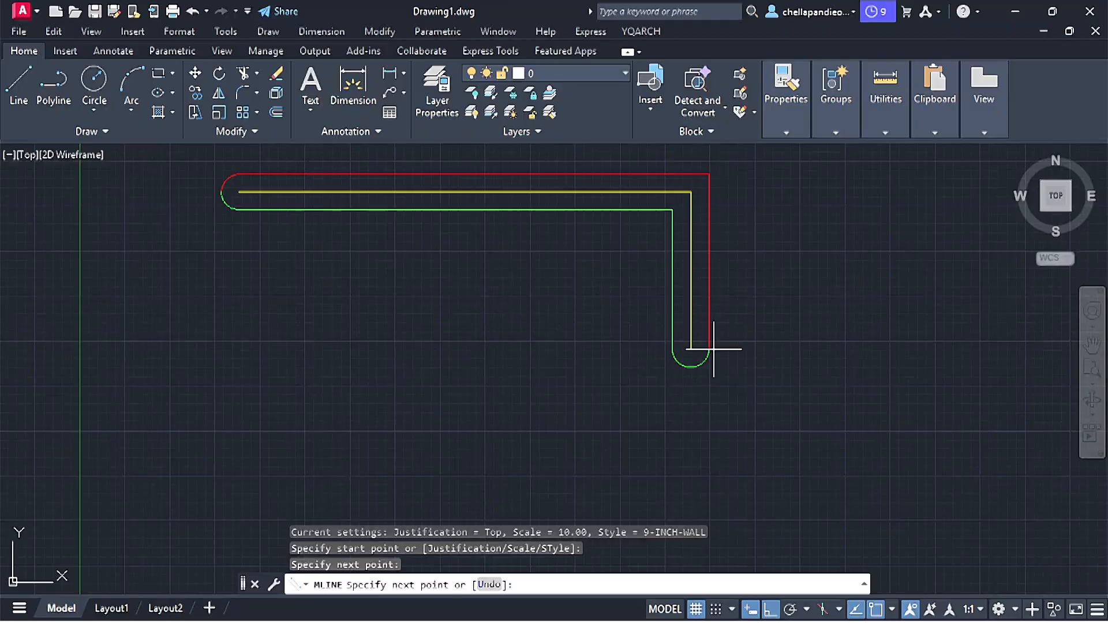
pyautogui.click(694, 469)
pyautogui.rightClick(695, 469)
pyautogui.click(715, 286)
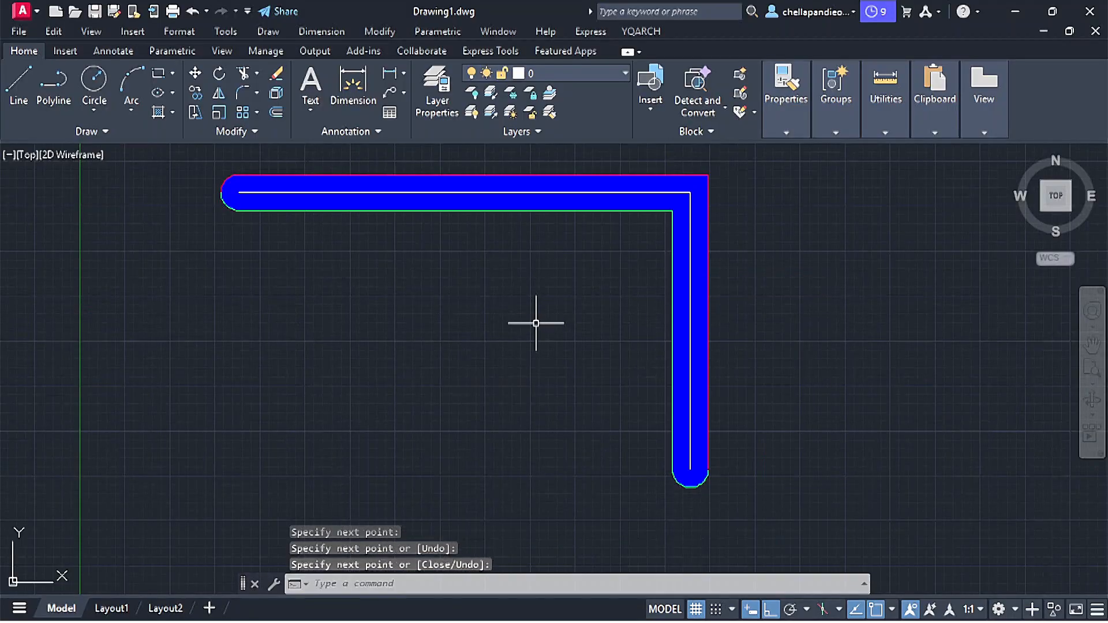
pyautogui.scroll(-2, 505, 341)
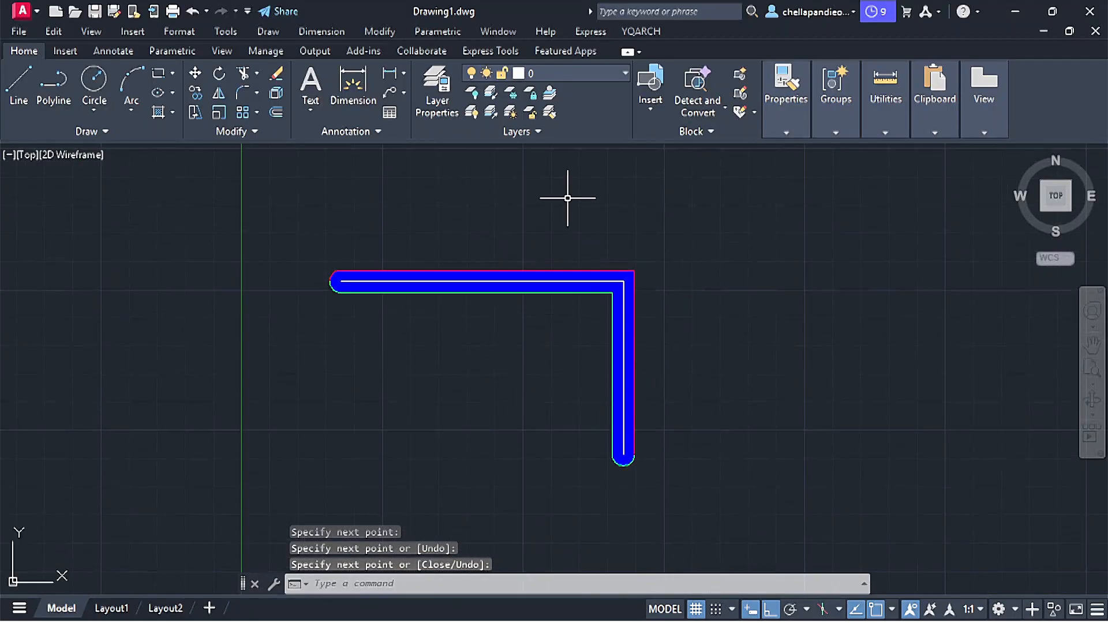
pyautogui.moveTo(431, 294)
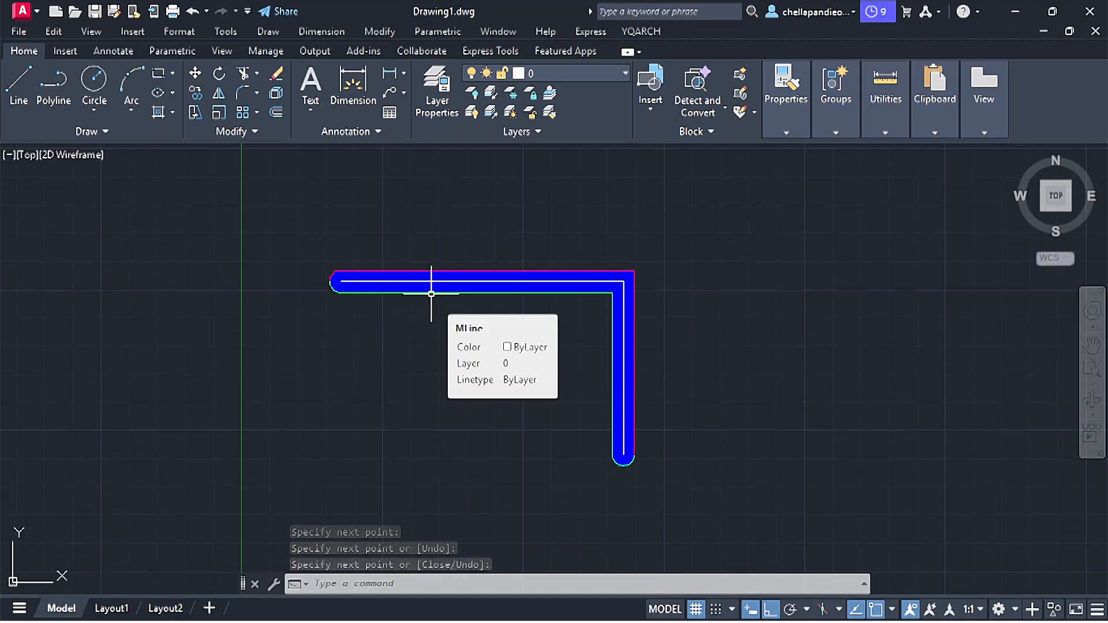